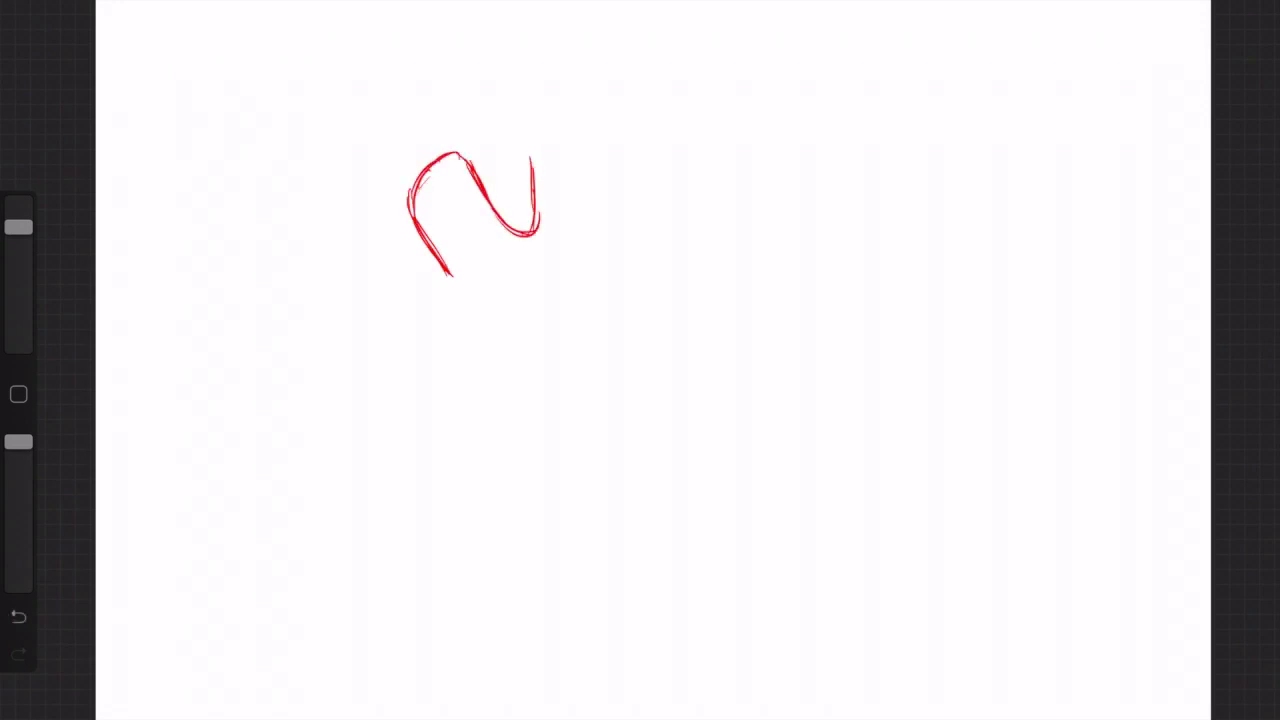
Step: Sketch the red outline of the bold F: top arm, stem and rounded crossbar
{"action": "mouse_move", "coordinate": [536, 138]}
{"action": "left_mouse_down"}
{"action": "mouse_move", "coordinate": [760, 192]}
{"action": "mouse_move", "coordinate": [834, 180]}
{"action": "mouse_move", "coordinate": [870, 303]}
{"action": "mouse_move", "coordinate": [748, 386]}
{"action": "mouse_move", "coordinate": [768, 292]}
{"action": "mouse_move", "coordinate": [598, 290]}
{"action": "left_mouse_up"}
{"action": "mouse_move", "coordinate": [600, 292]}
{"action": "left_mouse_down"}
{"action": "mouse_move", "coordinate": [787, 290]}
{"action": "mouse_move", "coordinate": [626, 434]}
{"action": "mouse_move", "coordinate": [641, 467]}
{"action": "left_mouse_up"}
{"action": "mouse_move", "coordinate": [440, 252]}
{"action": "left_mouse_down"}
{"action": "mouse_move", "coordinate": [501, 414]}
{"action": "mouse_move", "coordinate": [468, 467]}
{"action": "left_mouse_up"}
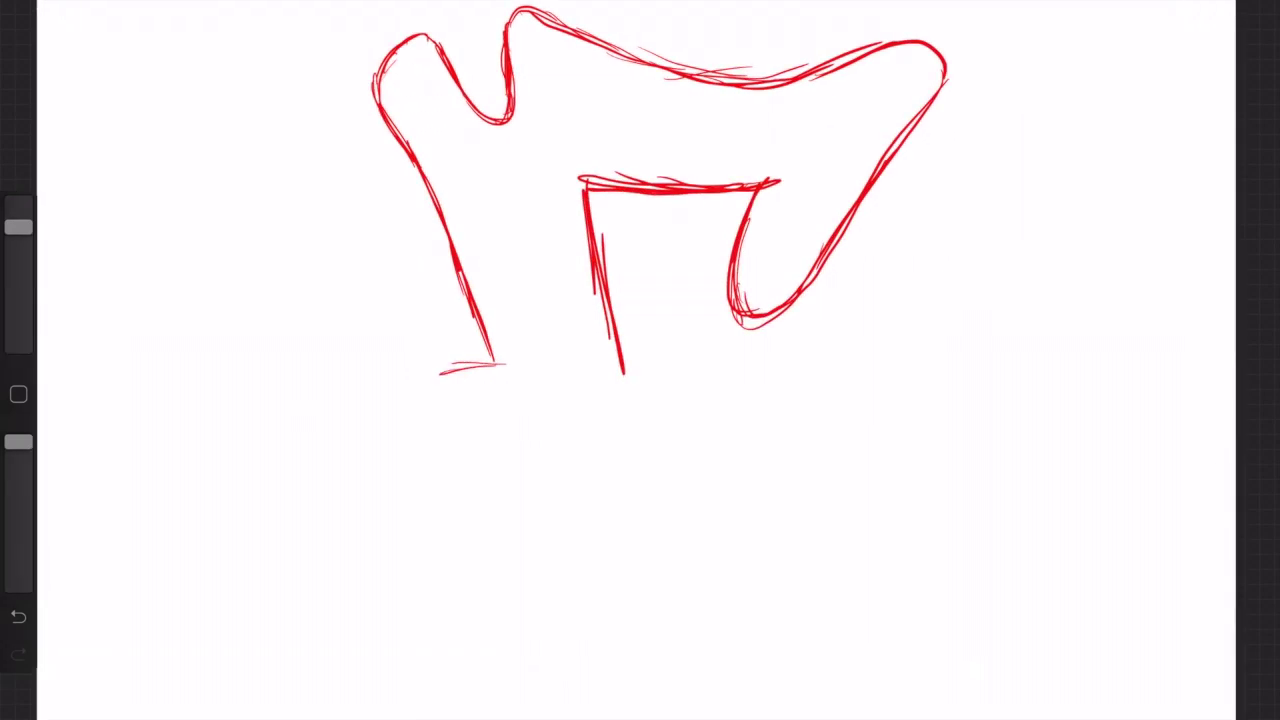
{"action": "mouse_move", "coordinate": [506, 364]}
{"action": "left_mouse_down"}
{"action": "mouse_move", "coordinate": [386, 412]}
{"action": "mouse_move", "coordinate": [460, 482]}
{"action": "left_mouse_up"}
{"action": "left_click_drag", "start_coordinate": [590, 368], "coordinate": [836, 352]}
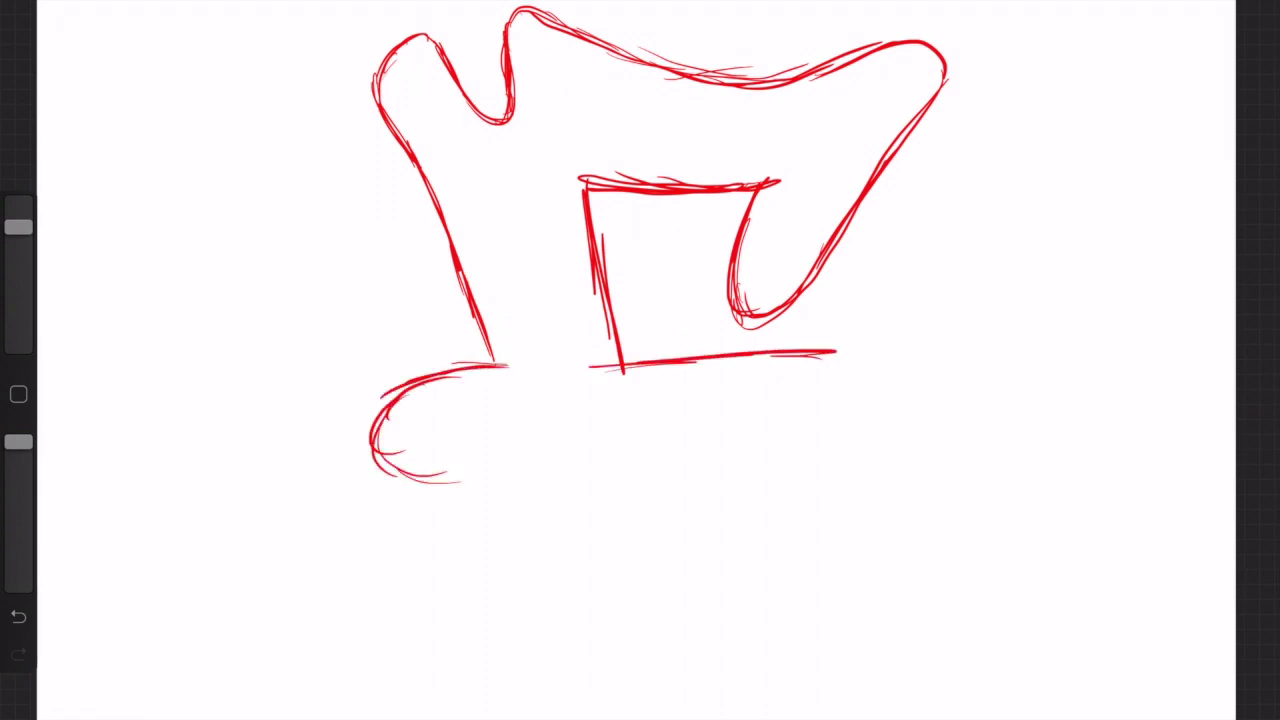
{"action": "mouse_move", "coordinate": [380, 405]}
{"action": "left_mouse_down"}
{"action": "mouse_move", "coordinate": [512, 477]}
{"action": "mouse_move", "coordinate": [564, 466]}
{"action": "mouse_move", "coordinate": [557, 694]}
{"action": "mouse_move", "coordinate": [597, 712]}
{"action": "mouse_move", "coordinate": [664, 620]}
{"action": "mouse_move", "coordinate": [640, 520]}
{"action": "left_mouse_up"}
{"action": "left_click_drag", "start_coordinate": [480, 366], "coordinate": [544, 466]}
{"action": "mouse_move", "coordinate": [640, 540]}
{"action": "left_mouse_down"}
{"action": "mouse_move", "coordinate": [630, 466]}
{"action": "mouse_move", "coordinate": [612, 690]}
{"action": "left_mouse_up"}
{"action": "mouse_move", "coordinate": [610, 452]}
{"action": "left_mouse_down"}
{"action": "mouse_move", "coordinate": [734, 446]}
{"action": "mouse_move", "coordinate": [858, 380]}
{"action": "left_mouse_up"}
{"action": "mouse_move", "coordinate": [858, 380]}
{"action": "left_mouse_down"}
{"action": "mouse_move", "coordinate": [624, 366]}
{"action": "mouse_move", "coordinate": [728, 446]}
{"action": "left_mouse_up"}
Step: Retrace the F's top edge, inner bar and outer left side to make it bolder
{"action": "mouse_move", "coordinate": [436, 40]}
{"action": "left_mouse_down"}
{"action": "mouse_move", "coordinate": [544, 20]}
{"action": "mouse_move", "coordinate": [906, 46]}
{"action": "mouse_move", "coordinate": [760, 300]}
{"action": "left_mouse_up"}
{"action": "left_click_drag", "start_coordinate": [588, 186], "coordinate": [740, 256]}
{"action": "left_click_drag", "start_coordinate": [600, 240], "coordinate": [620, 360]}
{"action": "mouse_move", "coordinate": [378, 100]}
{"action": "left_mouse_down"}
{"action": "mouse_move", "coordinate": [492, 366]}
{"action": "mouse_move", "coordinate": [568, 466]}
{"action": "left_mouse_up"}
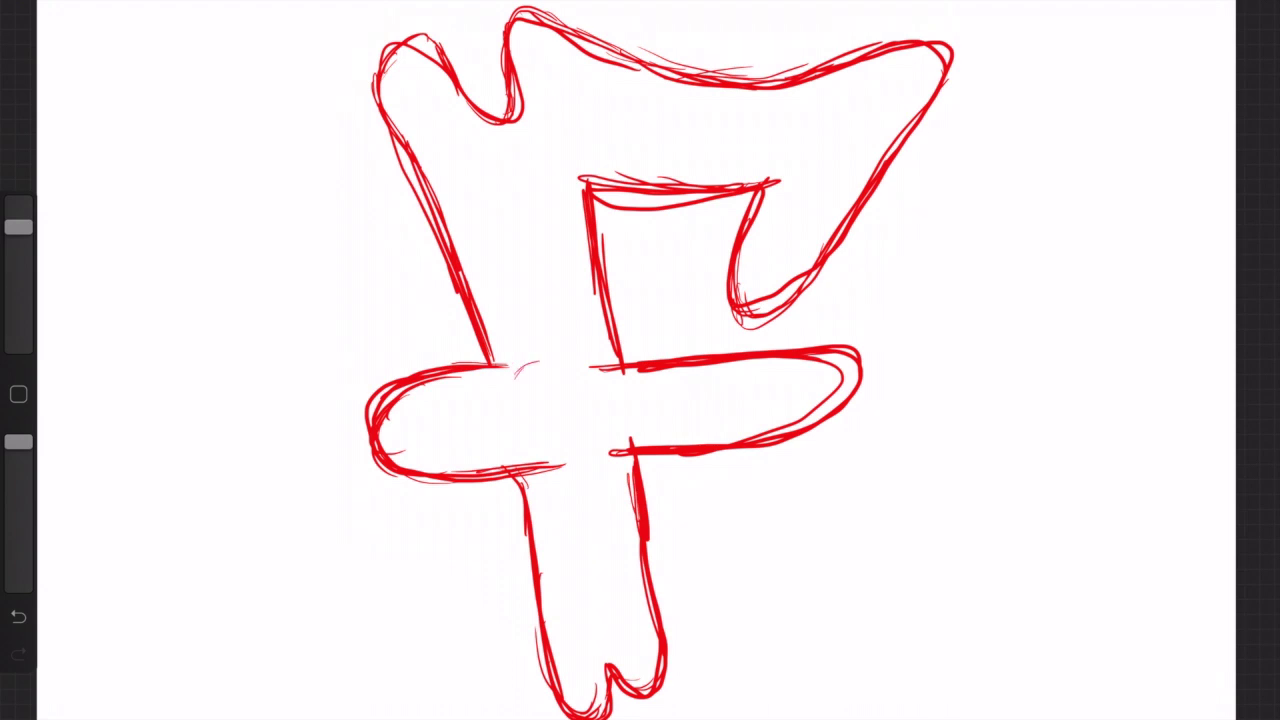
Step: Sketch a jagged shoulder at the crossbar and an arm ending in a hooked hand
{"action": "left_click_drag", "start_coordinate": [512, 338], "coordinate": [566, 386]}
{"action": "mouse_move", "coordinate": [510, 338]}
{"action": "left_mouse_down"}
{"action": "mouse_move", "coordinate": [518, 394]}
{"action": "mouse_move", "coordinate": [490, 580]}
{"action": "left_mouse_up"}
{"action": "mouse_move", "coordinate": [576, 404]}
{"action": "left_mouse_down"}
{"action": "mouse_move", "coordinate": [530, 600]}
{"action": "mouse_move", "coordinate": [480, 640]}
{"action": "left_mouse_up"}
{"action": "scroll", "coordinate": [640, 360], "scroll_direction": "up", "scroll_amount": 5}
{"action": "mouse_move", "coordinate": [496, 596]}
{"action": "left_mouse_down"}
{"action": "mouse_move", "coordinate": [478, 634]}
{"action": "mouse_move", "coordinate": [425, 632]}
{"action": "mouse_move", "coordinate": [404, 598]}
{"action": "mouse_move", "coordinate": [452, 510]}
{"action": "left_mouse_up"}
Step: Rework the fist, fingers and thumb, and redraw the arm's right outline to the shoulder
{"action": "key", "text": "e"}
{"action": "left_click_drag", "start_coordinate": [18, 285], "coordinate": [18, 227]}
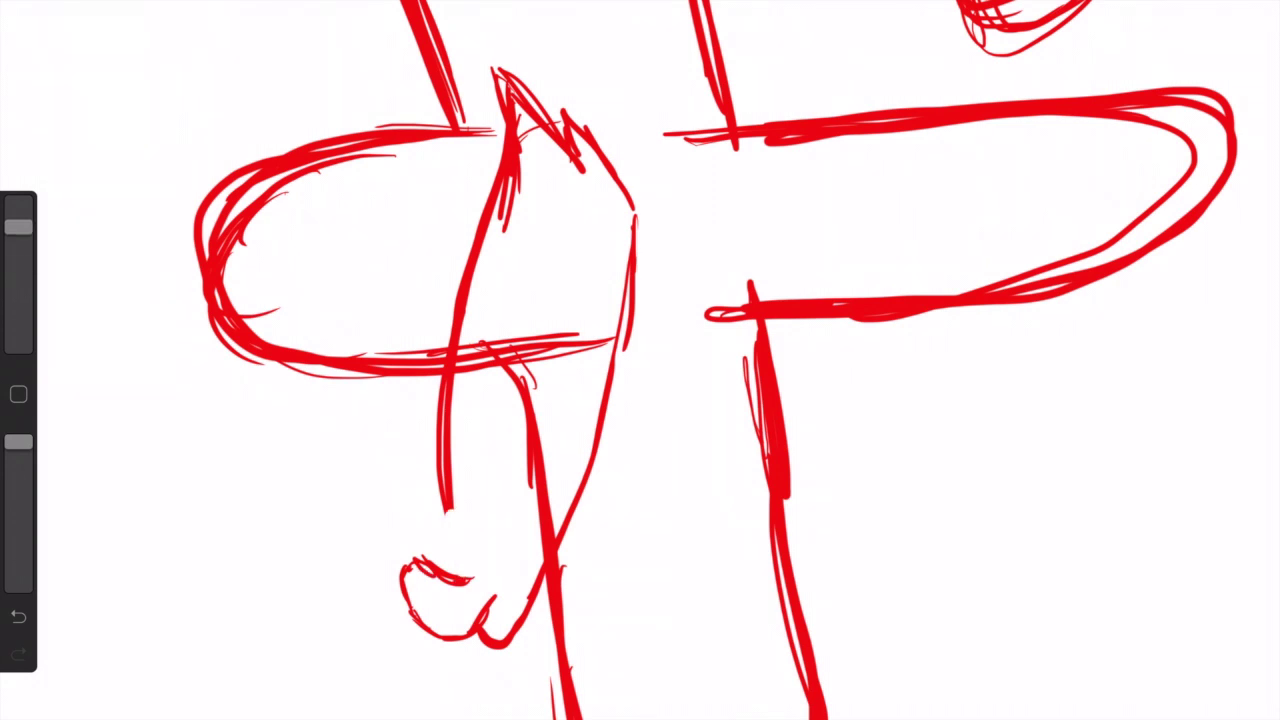
{"action": "left_click_drag", "start_coordinate": [410, 556], "coordinate": [480, 640]}
{"action": "mouse_move", "coordinate": [432, 558]}
{"action": "left_mouse_down"}
{"action": "mouse_move", "coordinate": [404, 512]}
{"action": "mouse_move", "coordinate": [424, 492]}
{"action": "mouse_move", "coordinate": [450, 536]}
{"action": "mouse_move", "coordinate": [404, 614]}
{"action": "left_mouse_up"}
{"action": "mouse_move", "coordinate": [444, 640]}
{"action": "left_mouse_down"}
{"action": "mouse_move", "coordinate": [518, 650]}
{"action": "mouse_move", "coordinate": [578, 476]}
{"action": "left_mouse_up"}
{"action": "mouse_move", "coordinate": [562, 524]}
{"action": "left_mouse_down"}
{"action": "mouse_move", "coordinate": [628, 278]}
{"action": "mouse_move", "coordinate": [580, 134]}
{"action": "left_mouse_up"}
{"action": "left_click_drag", "start_coordinate": [504, 166], "coordinate": [498, 72]}
{"action": "left_click_drag", "start_coordinate": [444, 530], "coordinate": [446, 494]}
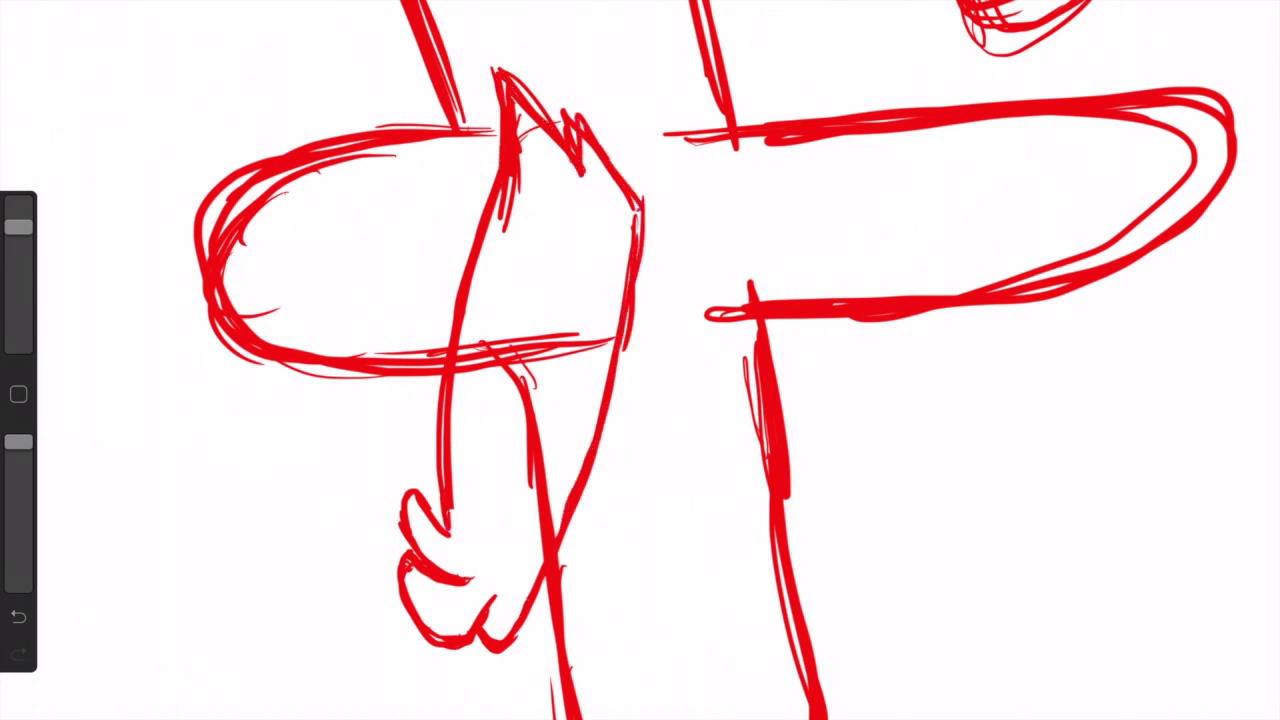
Step: Erase the stray arm line near the fist and lower the brush StreamLine to 15.4%
{"action": "left_click_drag", "start_coordinate": [18, 227], "coordinate": [18, 285]}
{"action": "left_click_drag", "start_coordinate": [446, 534], "coordinate": [445, 422]}
{"action": "left_click_drag", "start_coordinate": [1183, 240], "coordinate": [1001, 240]}
{"action": "left_click", "coordinate": [700, 450]}
Step: Draw the arm's left outline from the shoulder down to the thumb
{"action": "left_click_drag", "start_coordinate": [18, 285], "coordinate": [18, 227]}
{"action": "mouse_move", "coordinate": [412, 494]}
{"action": "left_mouse_down"}
{"action": "mouse_move", "coordinate": [456, 532]}
{"action": "mouse_move", "coordinate": [480, 492]}
{"action": "left_mouse_up"}
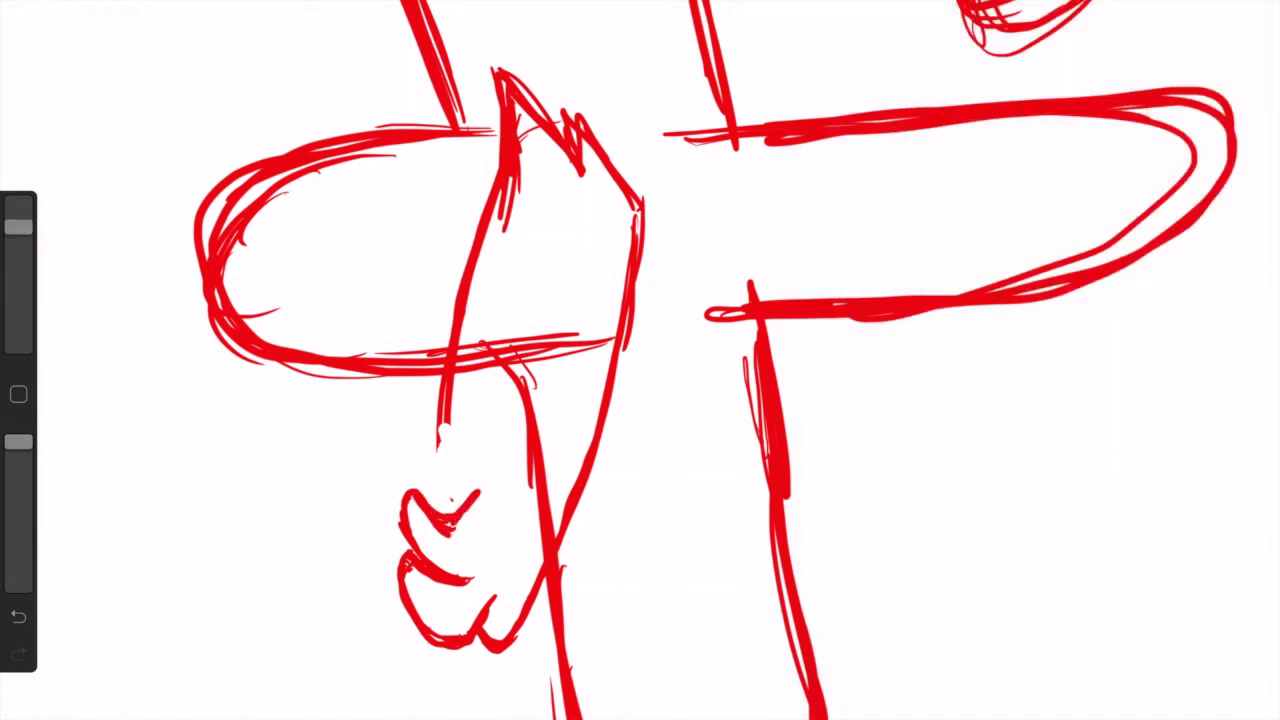
{"action": "left_click_drag", "start_coordinate": [452, 434], "coordinate": [480, 494]}
{"action": "left_click_drag", "start_coordinate": [486, 204], "coordinate": [466, 504]}
Step: Erase the old doubled arm lines and leftover marks around the arm
{"action": "left_click_drag", "start_coordinate": [505, 82], "coordinate": [460, 345]}
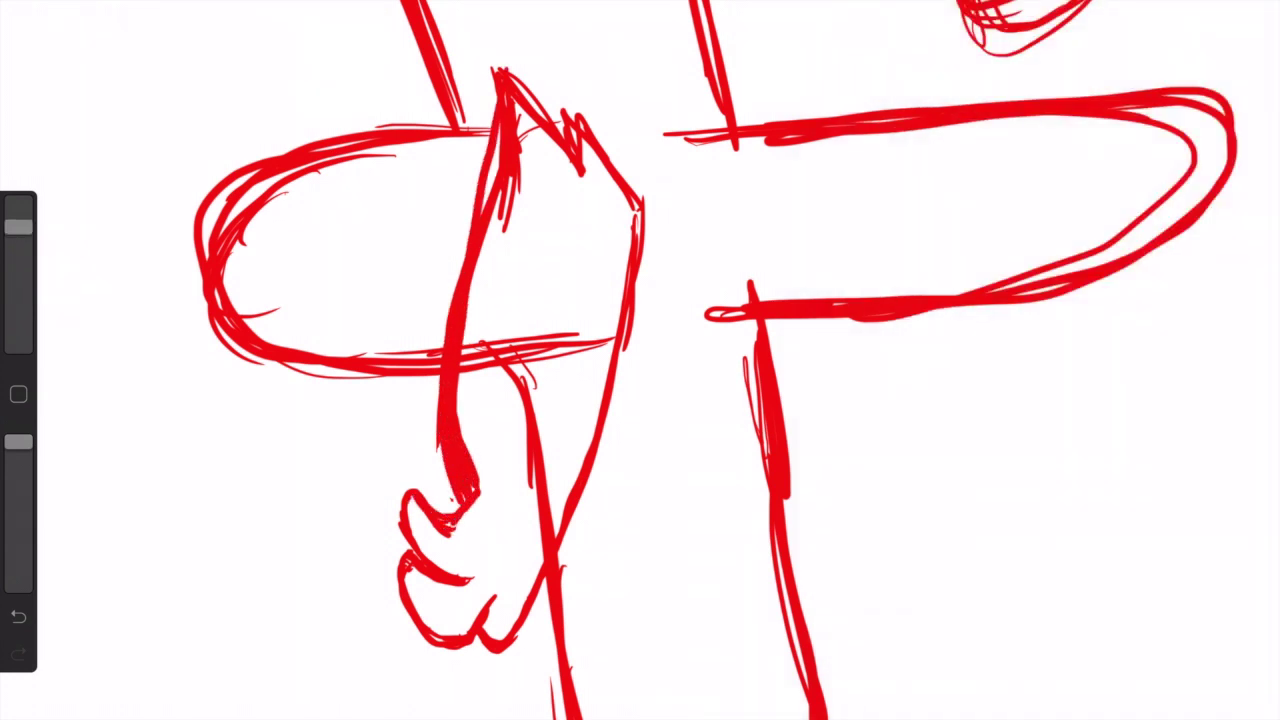
{"action": "left_click_drag", "start_coordinate": [18, 227], "coordinate": [18, 285]}
{"action": "left_click_drag", "start_coordinate": [515, 128], "coordinate": [505, 232]}
{"action": "left_click_drag", "start_coordinate": [500, 150], "coordinate": [475, 490]}
{"action": "left_click_drag", "start_coordinate": [512, 156], "coordinate": [512, 232]}
{"action": "left_click_drag", "start_coordinate": [474, 342], "coordinate": [474, 372]}
{"action": "left_click_drag", "start_coordinate": [510, 108], "coordinate": [510, 156]}
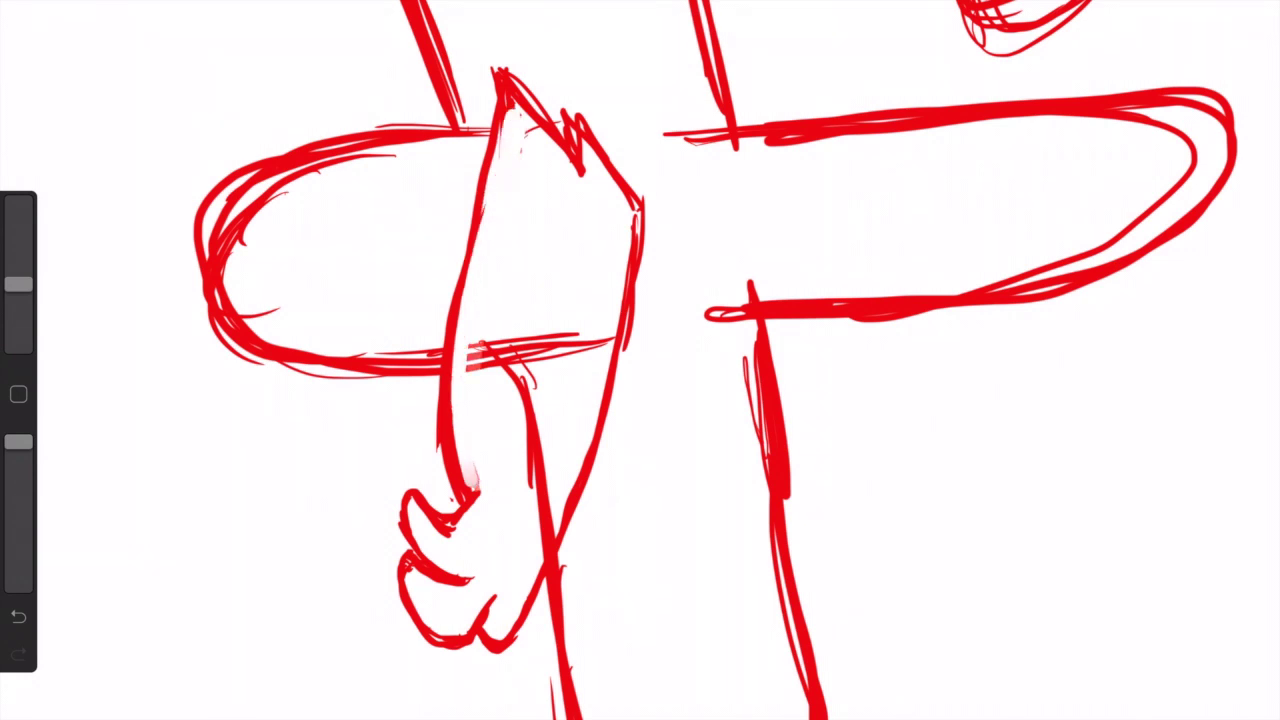
{"action": "left_click_drag", "start_coordinate": [18, 285], "coordinate": [18, 227]}
Step: Sketch the wrist, lower fingers and palm of the clenched hand
{"action": "mouse_move", "coordinate": [567, 540]}
{"action": "left_mouse_down"}
{"action": "mouse_move", "coordinate": [532, 630]}
{"action": "mouse_move", "coordinate": [565, 602]}
{"action": "left_mouse_up"}
{"action": "left_click_drag", "start_coordinate": [404, 534], "coordinate": [440, 640]}
{"action": "left_click_drag", "start_coordinate": [460, 585], "coordinate": [488, 656]}
{"action": "left_click_drag", "start_coordinate": [590, 463], "coordinate": [542, 600]}
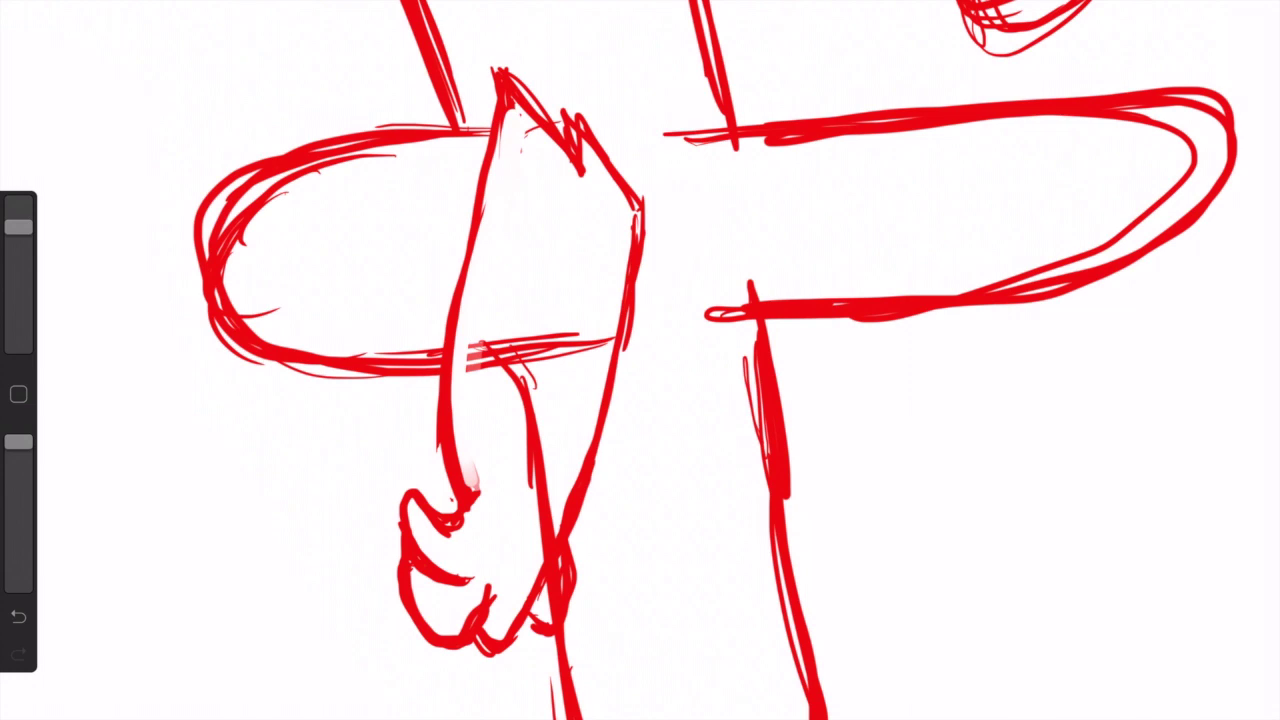
{"action": "scroll", "coordinate": [640, 360], "scroll_direction": "up", "scroll_amount": 5}
{"action": "scroll", "coordinate": [640, 360], "scroll_direction": "up", "scroll_amount": 5}
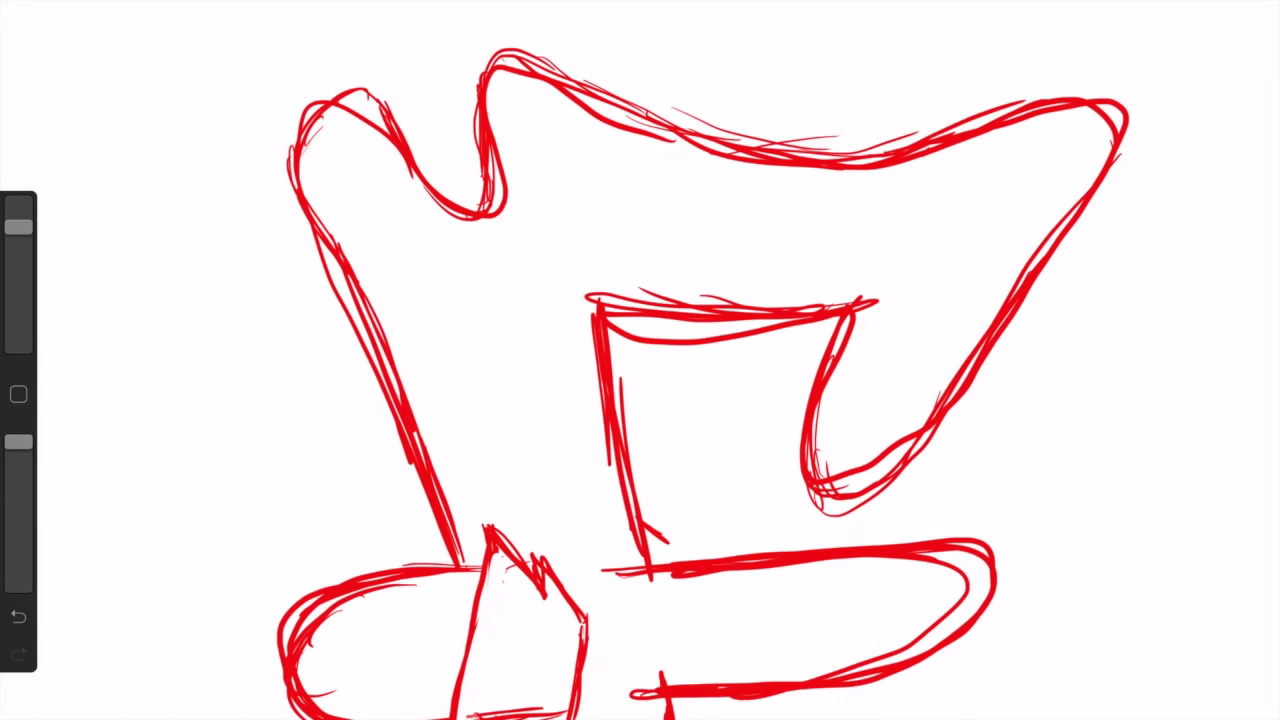
Step: Sketch the inner arm lines and a jagged fur edge at the shoulder
{"action": "left_click_drag", "start_coordinate": [444, 390], "coordinate": [474, 462]}
{"action": "left_click_drag", "start_coordinate": [430, 290], "coordinate": [446, 400]}
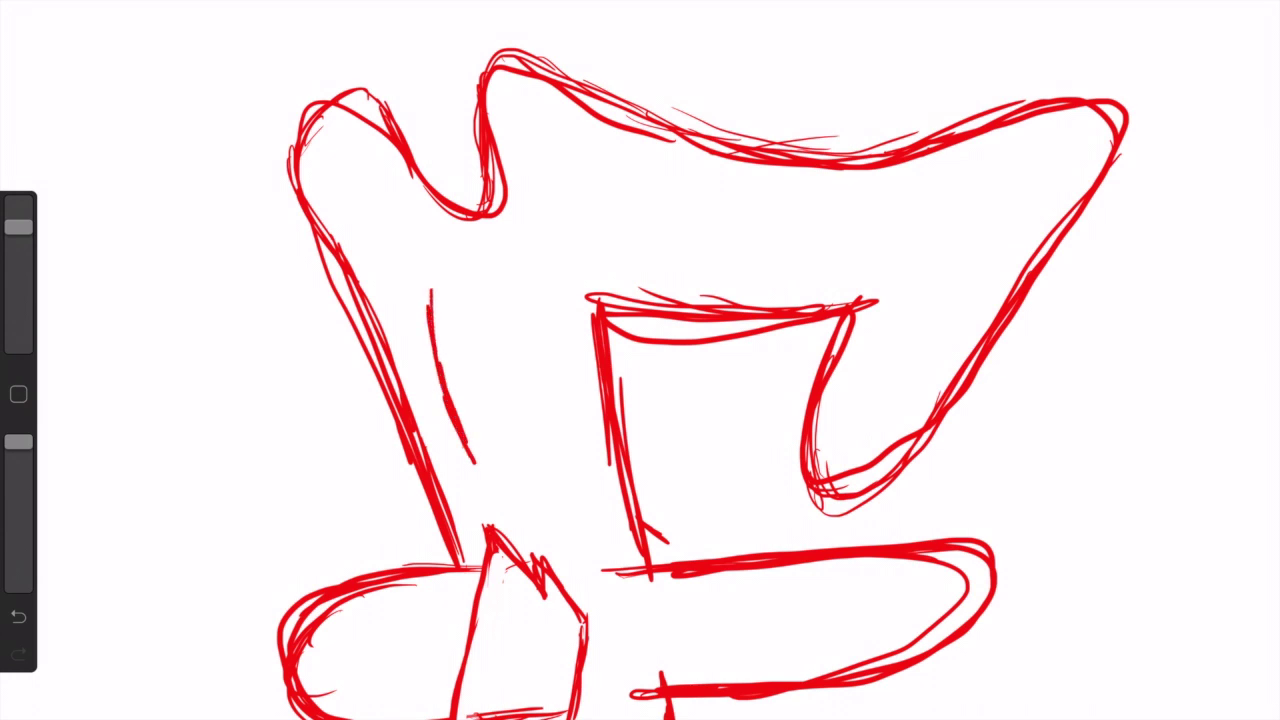
{"action": "left_click_drag", "start_coordinate": [472, 173], "coordinate": [430, 310]}
{"action": "key", "text": "ctrl+z"}
{"action": "left_click_drag", "start_coordinate": [438, 458], "coordinate": [504, 490]}
{"action": "left_click_drag", "start_coordinate": [438, 270], "coordinate": [456, 418]}
{"action": "mouse_move", "coordinate": [440, 290]}
{"action": "left_mouse_down"}
{"action": "mouse_move", "coordinate": [478, 288]}
{"action": "mouse_move", "coordinate": [526, 222]}
{"action": "mouse_move", "coordinate": [492, 150]}
{"action": "left_mouse_up"}
Step: Sketch the top of the head and a thick mass of hair along the F's top
{"action": "left_click_drag", "start_coordinate": [500, 156], "coordinate": [522, 170]}
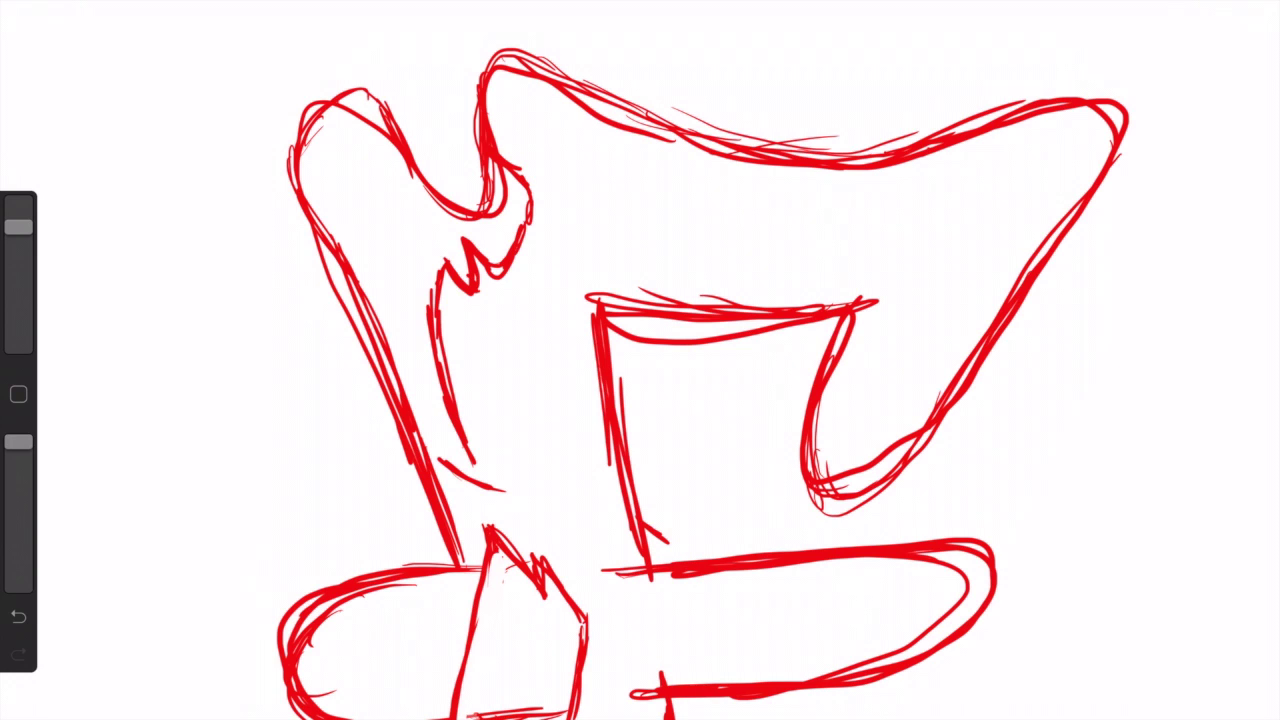
{"action": "left_click_drag", "start_coordinate": [498, 148], "coordinate": [750, 174]}
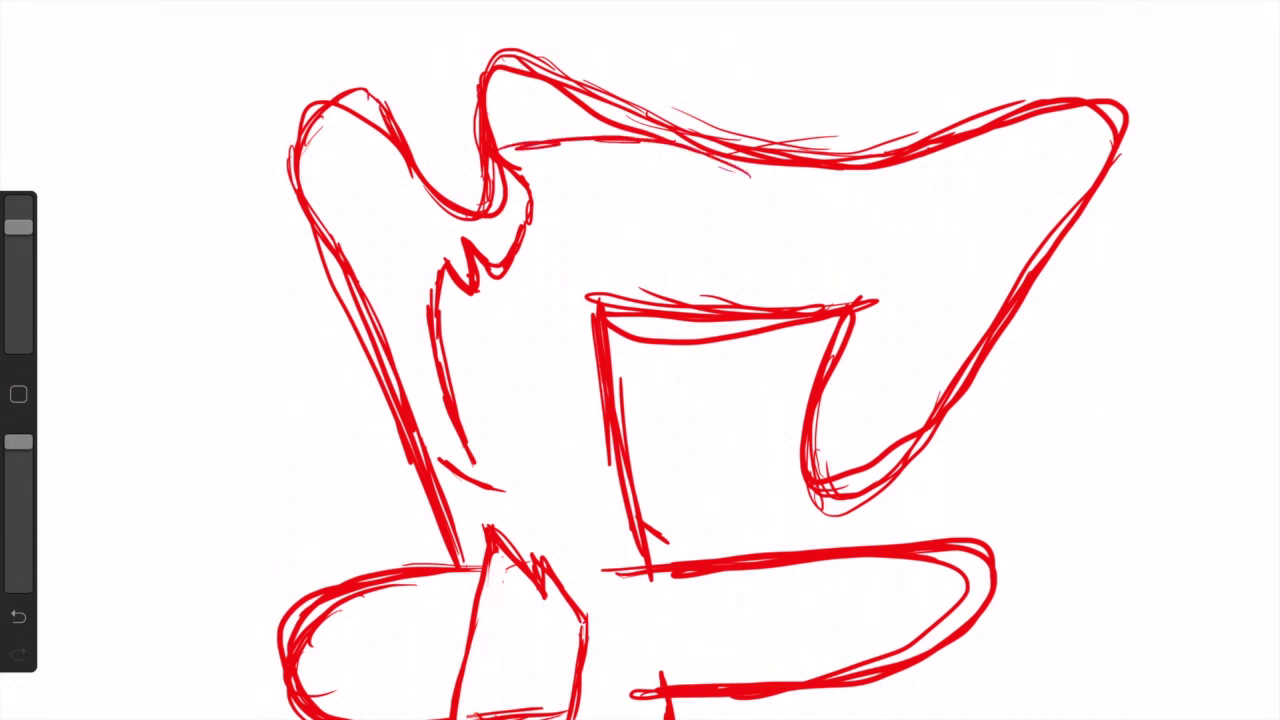
{"action": "left_click_drag", "start_coordinate": [522, 138], "coordinate": [734, 170]}
{"action": "left_click_drag", "start_coordinate": [506, 152], "coordinate": [536, 206]}
{"action": "mouse_move", "coordinate": [740, 146]}
{"action": "left_mouse_down"}
{"action": "mouse_move", "coordinate": [698, 102]}
{"action": "mouse_move", "coordinate": [564, 84]}
{"action": "left_mouse_up"}
{"action": "left_click_drag", "start_coordinate": [706, 114], "coordinate": [498, 94]}
{"action": "mouse_move", "coordinate": [604, 78]}
{"action": "left_mouse_down"}
{"action": "mouse_move", "coordinate": [670, 84]}
{"action": "mouse_move", "coordinate": [744, 144]}
{"action": "left_mouse_up"}
{"action": "mouse_move", "coordinate": [680, 142]}
{"action": "left_mouse_down"}
{"action": "mouse_move", "coordinate": [662, 190]}
{"action": "mouse_move", "coordinate": [676, 222]}
{"action": "mouse_move", "coordinate": [722, 230]}
{"action": "left_mouse_up"}
Step: Draw the big nose curving right with a brow above it
{"action": "mouse_move", "coordinate": [636, 232]}
{"action": "left_mouse_down"}
{"action": "mouse_move", "coordinate": [748, 284]}
{"action": "mouse_move", "coordinate": [740, 302]}
{"action": "left_mouse_up"}
{"action": "left_click_drag", "start_coordinate": [606, 308], "coordinate": [728, 330]}
{"action": "left_click_drag", "start_coordinate": [602, 278], "coordinate": [706, 336]}
{"action": "left_click_drag", "start_coordinate": [754, 248], "coordinate": [706, 334]}
{"action": "left_click_drag", "start_coordinate": [682, 152], "coordinate": [712, 236]}
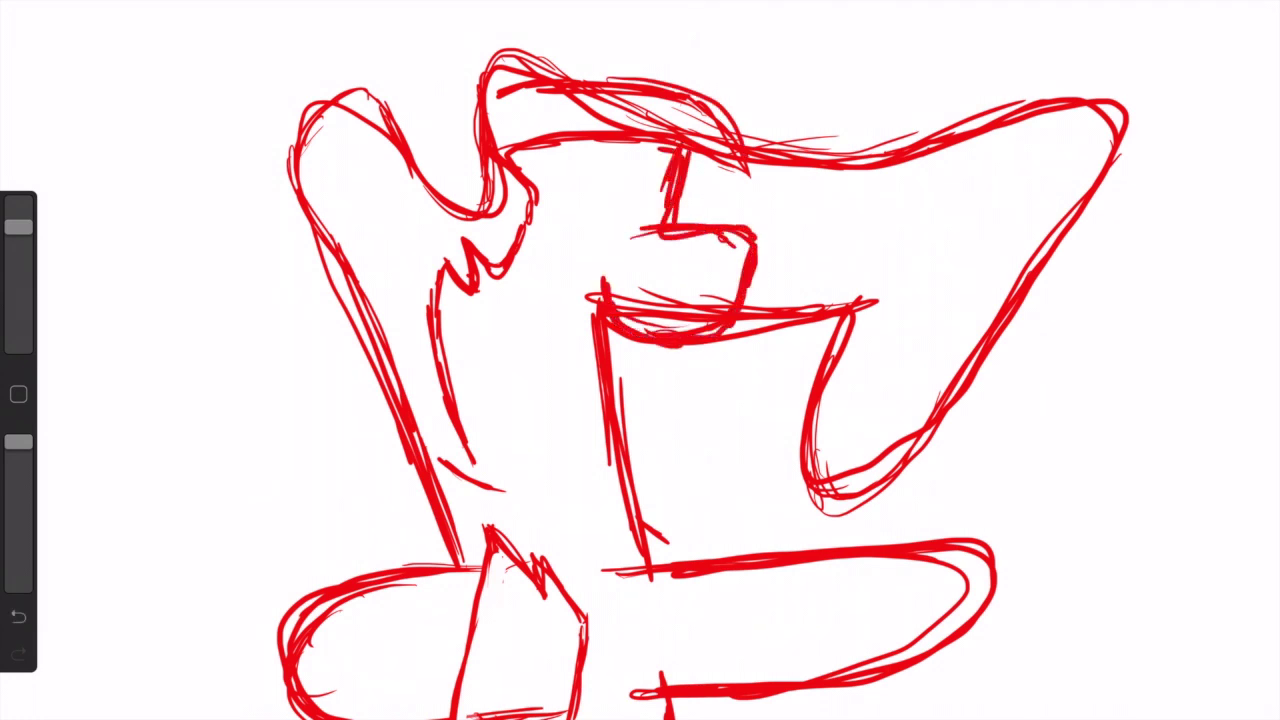
Step: Sketch the open mouth with zigzag strokes and jaw lines below it
{"action": "mouse_move", "coordinate": [604, 326]}
{"action": "left_mouse_down"}
{"action": "mouse_move", "coordinate": [620, 386]}
{"action": "mouse_move", "coordinate": [676, 436]}
{"action": "left_mouse_up"}
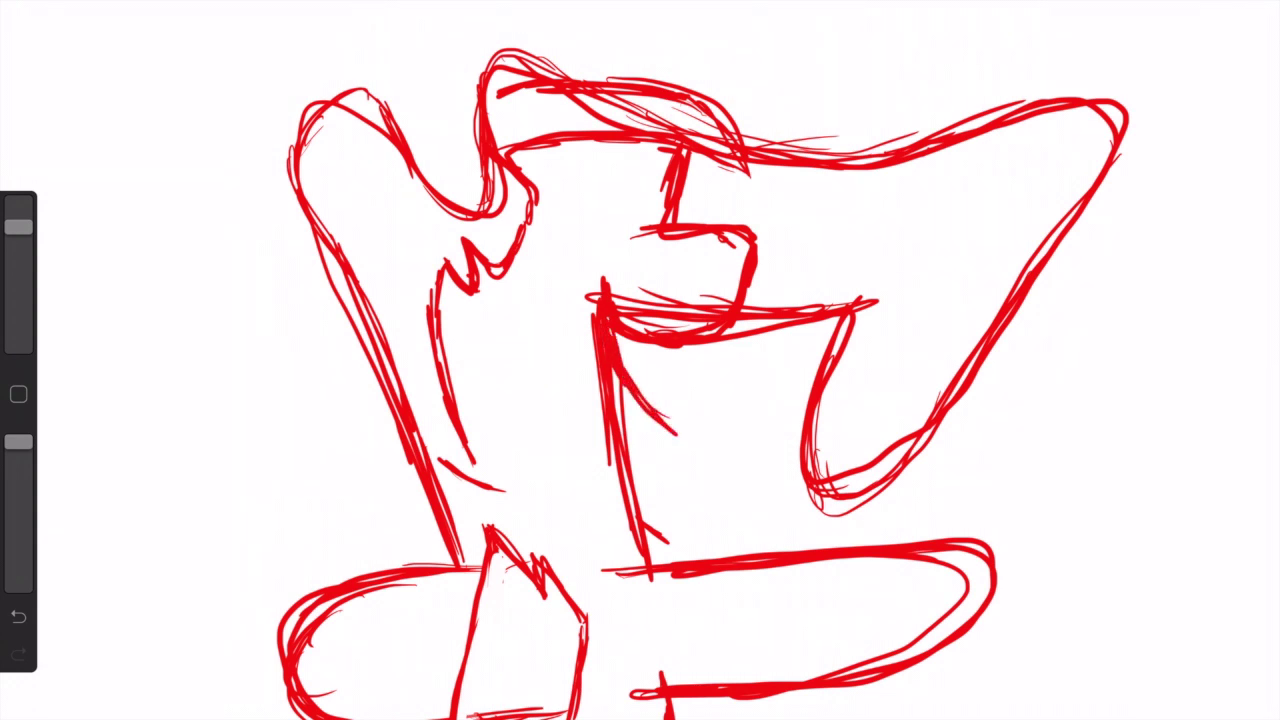
{"action": "left_click_drag", "start_coordinate": [540, 356], "coordinate": [668, 436]}
{"action": "key", "text": "ctrl+z"}
{"action": "mouse_move", "coordinate": [542, 352]}
{"action": "left_mouse_down"}
{"action": "mouse_move", "coordinate": [668, 434]}
{"action": "mouse_move", "coordinate": [578, 424]}
{"action": "left_mouse_up"}
{"action": "left_click_drag", "start_coordinate": [558, 374], "coordinate": [626, 510]}
{"action": "left_click_drag", "start_coordinate": [654, 470], "coordinate": [640, 508]}
{"action": "left_click_drag", "start_coordinate": [558, 398], "coordinate": [590, 468]}
Step: Sketch the chin and jaw down to the chest, then redraw the mouth with a hooked tongue
{"action": "mouse_move", "coordinate": [676, 348]}
{"action": "left_mouse_down"}
{"action": "mouse_move", "coordinate": [748, 396]}
{"action": "mouse_move", "coordinate": [660, 566]}
{"action": "left_mouse_up"}
{"action": "left_click_drag", "start_coordinate": [750, 390], "coordinate": [670, 550]}
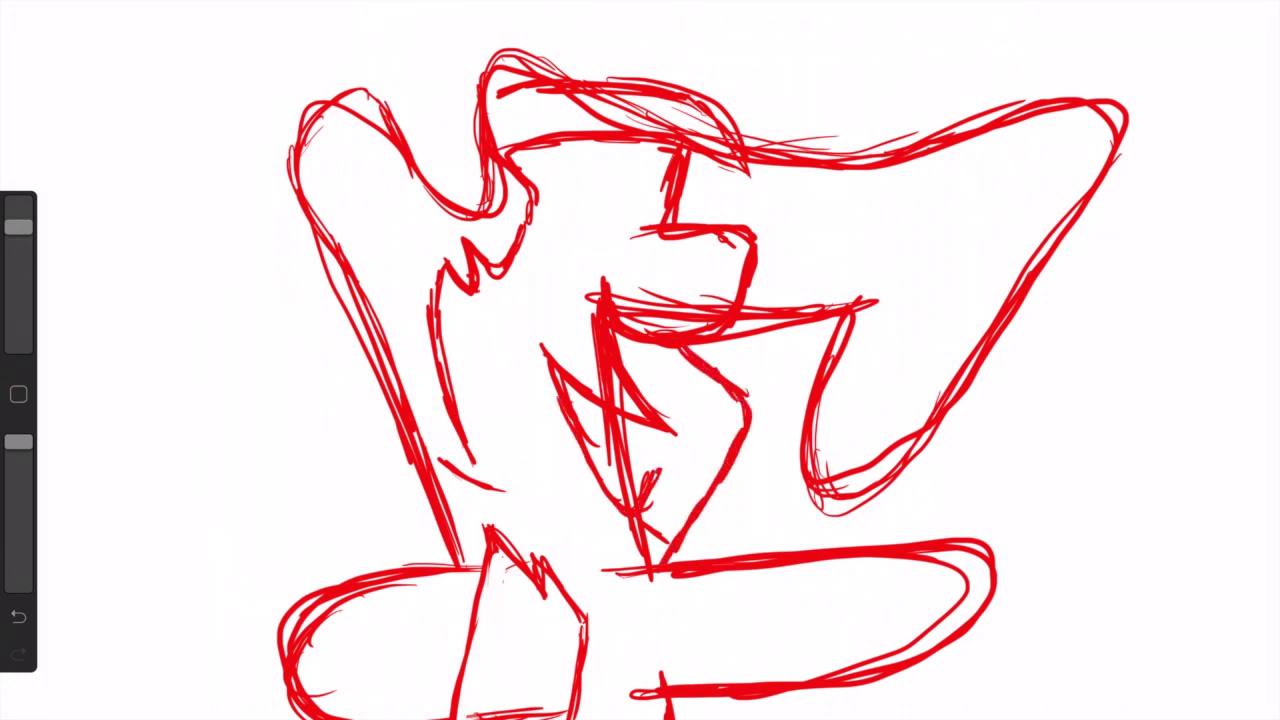
{"action": "left_click_drag", "start_coordinate": [672, 476], "coordinate": [646, 540]}
{"action": "left_click_drag", "start_coordinate": [622, 420], "coordinate": [656, 488]}
{"action": "mouse_move", "coordinate": [18, 228]}
{"action": "left_mouse_down"}
{"action": "mouse_move", "coordinate": [18, 285]}
{"action": "mouse_move", "coordinate": [18, 228]}
{"action": "left_mouse_up"}
{"action": "key", "text": "ctrl+z"}
{"action": "key", "text": "ctrl+z"}
{"action": "mouse_move", "coordinate": [552, 388]}
{"action": "left_mouse_down"}
{"action": "mouse_move", "coordinate": [620, 515]}
{"action": "mouse_move", "coordinate": [596, 490]}
{"action": "left_mouse_up"}
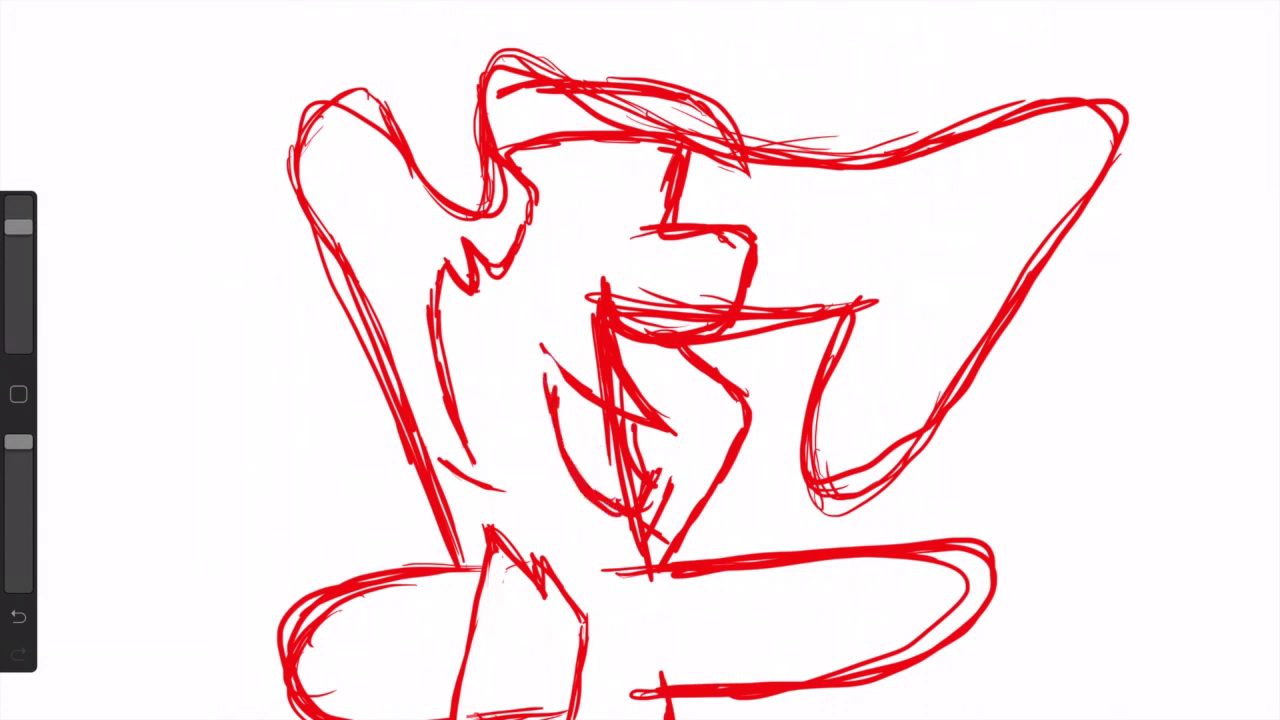
{"action": "left_click_drag", "start_coordinate": [558, 337], "coordinate": [526, 384]}
Step: Add a brow over the nose and two oval eyes
{"action": "mouse_move", "coordinate": [610, 252]}
{"action": "left_mouse_down"}
{"action": "mouse_move", "coordinate": [746, 216]}
{"action": "mouse_move", "coordinate": [768, 268]}
{"action": "left_mouse_up"}
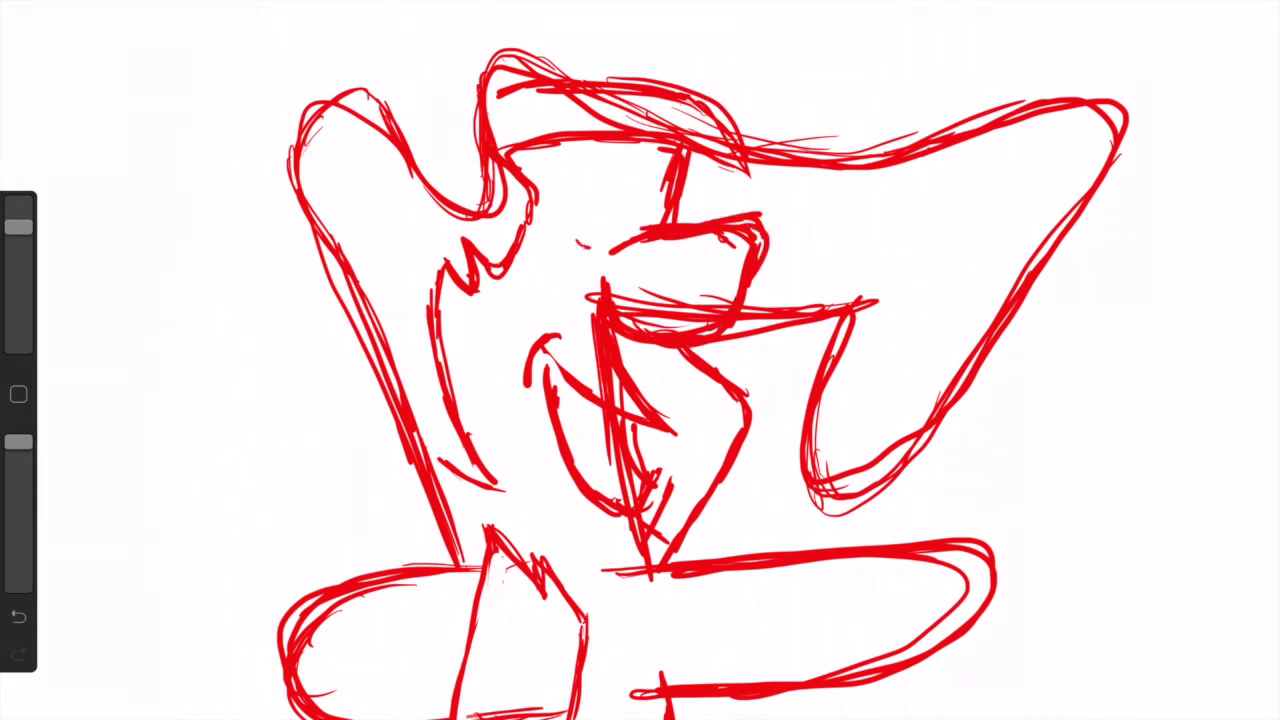
{"action": "left_click_drag", "start_coordinate": [606, 146], "coordinate": [580, 170]}
{"action": "left_click_drag", "start_coordinate": [583, 186], "coordinate": [590, 234]}
{"action": "left_click_drag", "start_coordinate": [656, 174], "coordinate": [640, 228]}
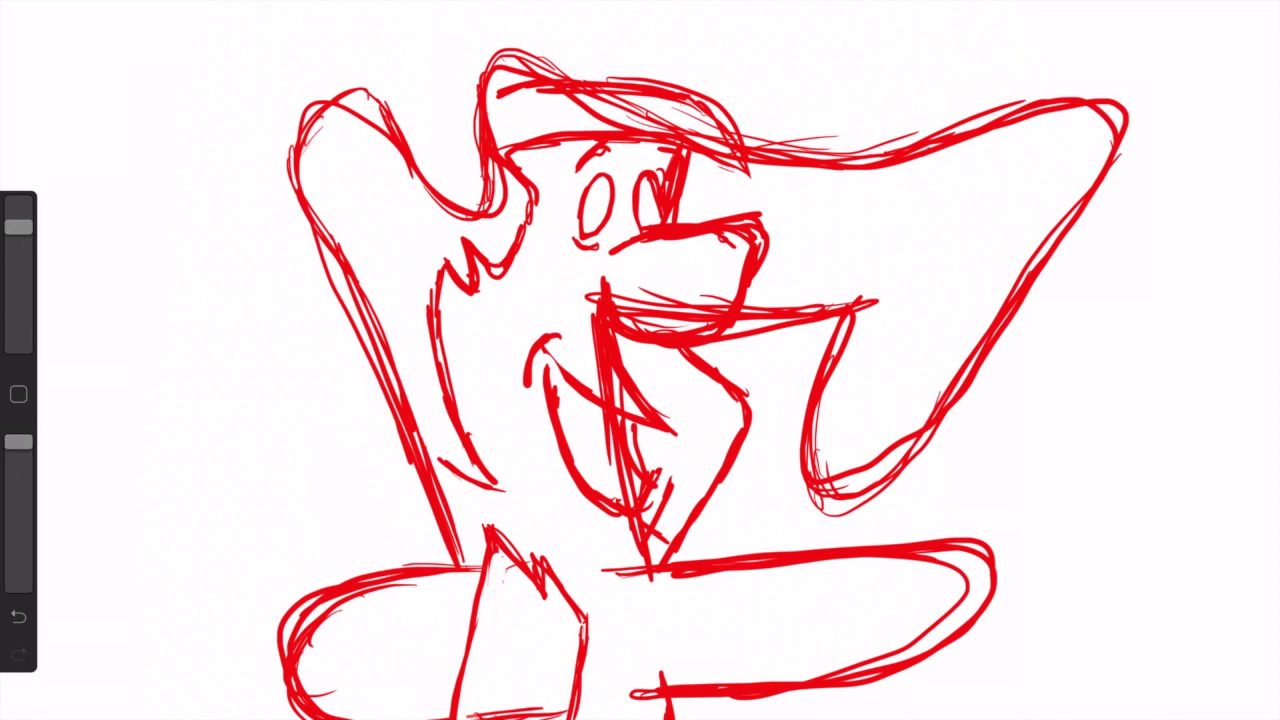
Step: Erase strokes on the body's left edge and retrace the right arm outline
{"action": "key", "text": "e"}
{"action": "mouse_move", "coordinate": [470, 482]}
{"action": "left_mouse_down"}
{"action": "mouse_move", "coordinate": [440, 458]}
{"action": "mouse_move", "coordinate": [430, 302]}
{"action": "left_mouse_up"}
{"action": "key", "text": "b"}
{"action": "mouse_move", "coordinate": [734, 324]}
{"action": "left_mouse_down"}
{"action": "mouse_move", "coordinate": [815, 470]}
{"action": "mouse_move", "coordinate": [1098, 160]}
{"action": "mouse_move", "coordinate": [770, 155]}
{"action": "left_mouse_up"}
Step: Sketch the left arm, forearm and gripping fingers reaching over the crossbar
{"action": "mouse_move", "coordinate": [400, 322]}
{"action": "left_mouse_down"}
{"action": "mouse_move", "coordinate": [452, 342]}
{"action": "mouse_move", "coordinate": [455, 408]}
{"action": "mouse_move", "coordinate": [440, 400]}
{"action": "left_mouse_up"}
{"action": "mouse_move", "coordinate": [455, 470]}
{"action": "left_mouse_down"}
{"action": "mouse_move", "coordinate": [580, 545]}
{"action": "mouse_move", "coordinate": [516, 514]}
{"action": "mouse_move", "coordinate": [480, 560]}
{"action": "mouse_move", "coordinate": [420, 545]}
{"action": "left_mouse_up"}
{"action": "left_click_drag", "start_coordinate": [438, 476], "coordinate": [500, 510]}
{"action": "left_click_drag", "start_coordinate": [584, 618], "coordinate": [632, 655]}
{"action": "left_click_drag", "start_coordinate": [590, 586], "coordinate": [640, 618]}
{"action": "mouse_move", "coordinate": [584, 552]}
{"action": "left_mouse_down"}
{"action": "mouse_move", "coordinate": [656, 628]}
{"action": "mouse_move", "coordinate": [654, 612]}
{"action": "left_mouse_up"}
{"action": "left_click_drag", "start_coordinate": [700, 520], "coordinate": [668, 606]}
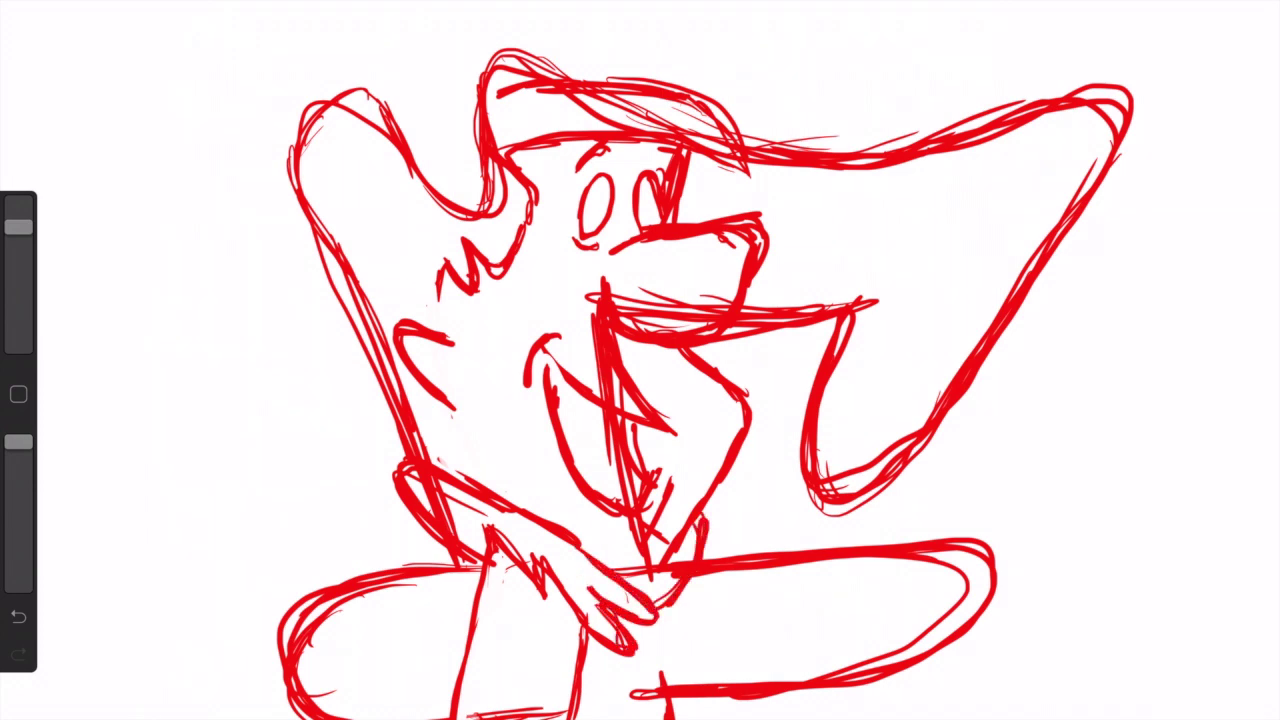
Step: Add hand strokes and sketch the leg below the hand
{"action": "scroll", "coordinate": [640, 380], "scroll_direction": "down", "scroll_amount": 2}
{"action": "left_click_drag", "start_coordinate": [634, 478], "coordinate": [680, 500]}
{"action": "mouse_move", "coordinate": [666, 466]}
{"action": "left_mouse_down"}
{"action": "mouse_move", "coordinate": [660, 526]}
{"action": "mouse_move", "coordinate": [738, 712]}
{"action": "left_mouse_up"}
{"action": "left_click_drag", "start_coordinate": [680, 520], "coordinate": [746, 716]}
{"action": "left_click_drag", "start_coordinate": [686, 646], "coordinate": [692, 684]}
{"action": "left_click_drag", "start_coordinate": [670, 530], "coordinate": [682, 616]}
Step: Add strokes to the right arm and upper left arm
{"action": "left_click_drag", "start_coordinate": [794, 274], "coordinate": [780, 376]}
{"action": "left_click_drag", "start_coordinate": [1010, 84], "coordinate": [852, 344]}
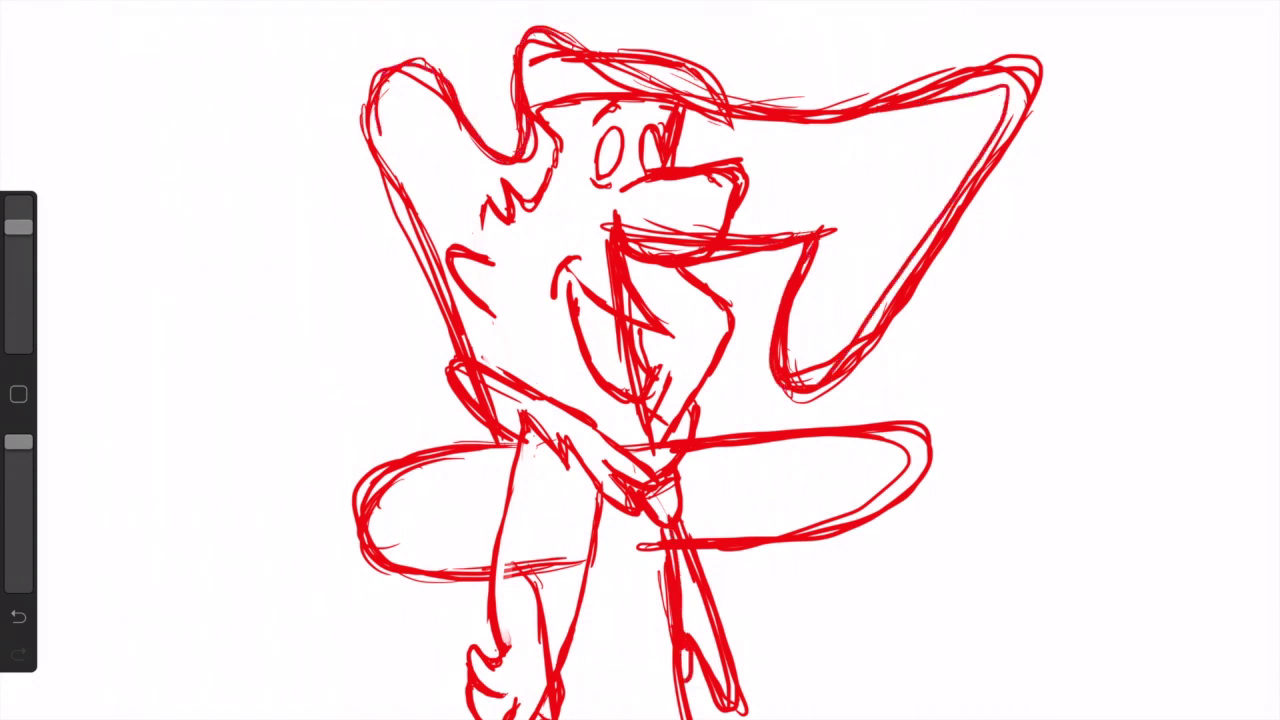
{"action": "left_click_drag", "start_coordinate": [384, 136], "coordinate": [486, 144]}
{"action": "left_click_drag", "start_coordinate": [414, 218], "coordinate": [450, 308]}
{"action": "scroll", "coordinate": [640, 380], "scroll_direction": "down", "scroll_amount": 2}
Step: Erase the old mouth strokes and redraw the mouth with a tongue
{"action": "left_click_drag", "start_coordinate": [618, 216], "coordinate": [650, 280]}
{"action": "left_click_drag", "start_coordinate": [18, 227], "coordinate": [18, 285]}
{"action": "mouse_move", "coordinate": [590, 206]}
{"action": "left_mouse_down"}
{"action": "mouse_move", "coordinate": [616, 264]}
{"action": "mouse_move", "coordinate": [644, 286]}
{"action": "left_mouse_up"}
{"action": "left_click_drag", "start_coordinate": [18, 285], "coordinate": [18, 227]}
{"action": "left_click_drag", "start_coordinate": [548, 224], "coordinate": [626, 266]}
{"action": "mouse_move", "coordinate": [610, 218]}
{"action": "left_mouse_down"}
{"action": "mouse_move", "coordinate": [654, 276]}
{"action": "mouse_move", "coordinate": [638, 266]}
{"action": "left_mouse_up"}
Step: Sketch the torso's right side below the chin and add a pupil to the eye
{"action": "left_click_drag", "start_coordinate": [624, 318], "coordinate": [652, 354]}
{"action": "mouse_move", "coordinate": [716, 258]}
{"action": "left_mouse_down"}
{"action": "mouse_move", "coordinate": [682, 326]}
{"action": "mouse_move", "coordinate": [676, 394]}
{"action": "left_mouse_up"}
{"action": "left_click_drag", "start_coordinate": [706, 320], "coordinate": [680, 396]}
{"action": "mouse_move", "coordinate": [584, 102]}
{"action": "left_mouse_down"}
{"action": "mouse_move", "coordinate": [590, 132]}
{"action": "mouse_move", "coordinate": [690, 112]}
{"action": "left_mouse_up"}
Step: Erase and redraw the nose, then lower Layer 1 opacity to 57%
{"action": "left_click_drag", "start_coordinate": [700, 124], "coordinate": [712, 186]}
{"action": "left_click_drag", "start_coordinate": [18, 227], "coordinate": [18, 285]}
{"action": "left_click_drag", "start_coordinate": [722, 110], "coordinate": [716, 160]}
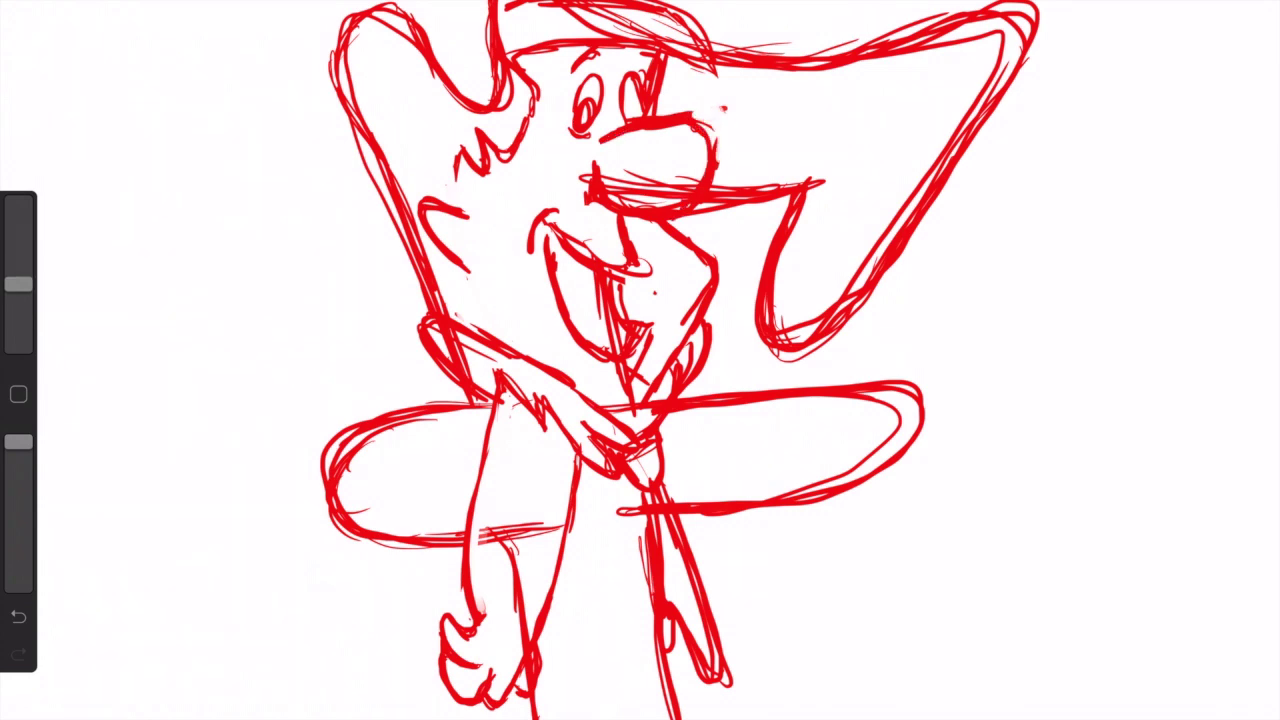
{"action": "left_click_drag", "start_coordinate": [18, 285], "coordinate": [18, 227]}
{"action": "left_click_drag", "start_coordinate": [700, 120], "coordinate": [716, 176]}
{"action": "left_click", "coordinate": [1240, 10]}
{"action": "left_click", "coordinate": [1209, 32]}
Step: Fade the sketch layer to 31% opacity and raise brush StreamLine to about 59.9%
{"action": "left_click_drag", "start_coordinate": [1200, 112], "coordinate": [1068, 112]}
{"action": "left_click", "coordinate": [1209, 32]}
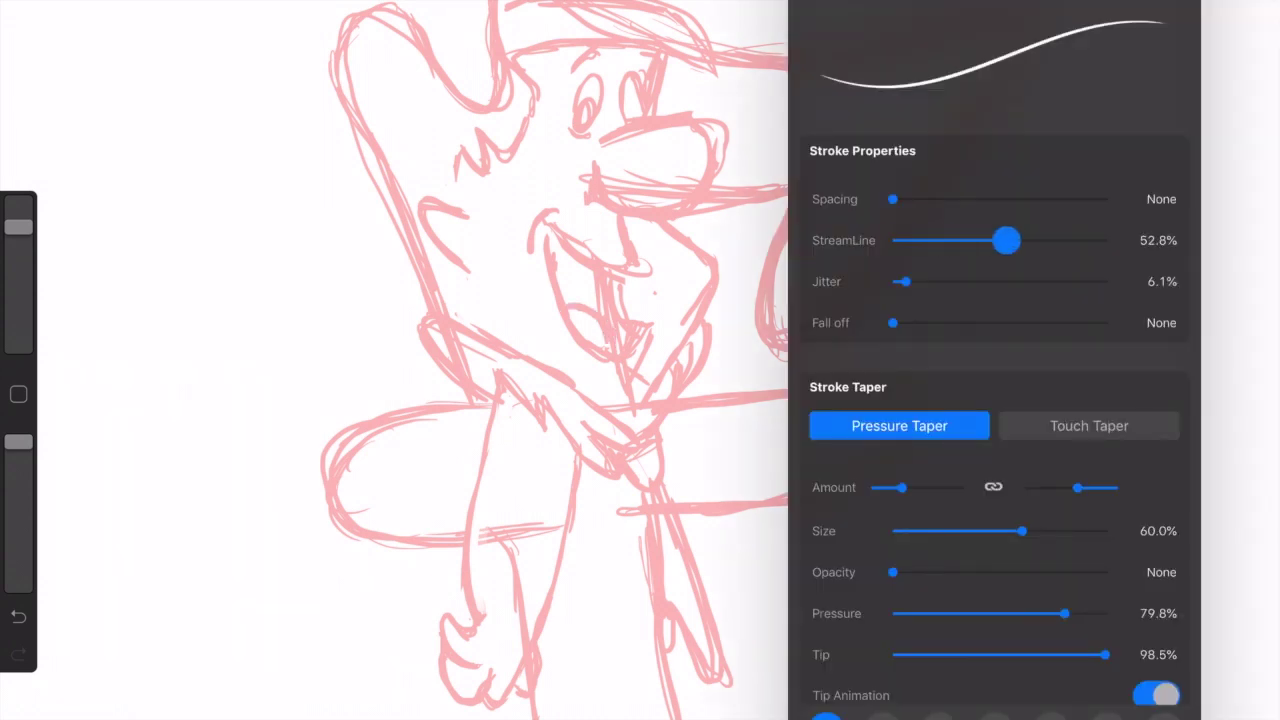
{"action": "left_click_drag", "start_coordinate": [1006, 240], "coordinate": [1108, 240]}
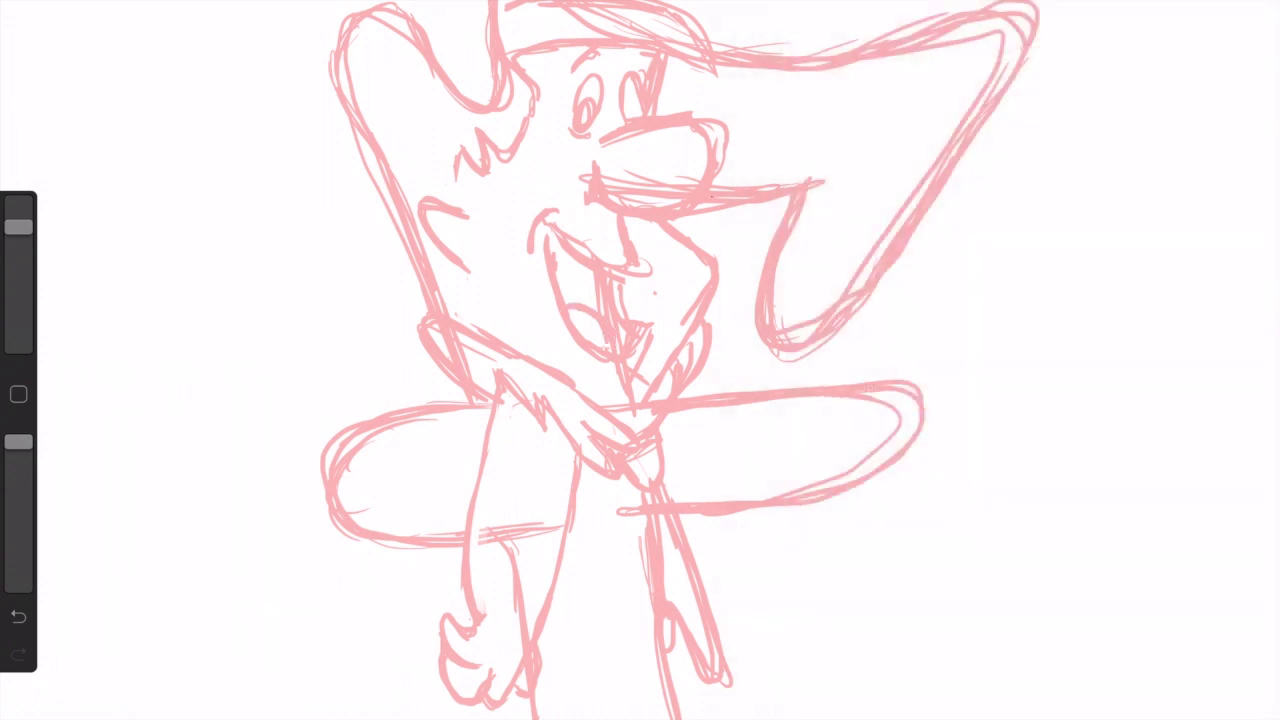
Step: Ink the head outline, arm edge, cheek curve and fur zigzag, undoing misdrawn strokes
{"action": "mouse_move", "coordinate": [499, 0]}
{"action": "left_mouse_down"}
{"action": "mouse_move", "coordinate": [430, 60]}
{"action": "mouse_move", "coordinate": [380, 198]}
{"action": "mouse_move", "coordinate": [441, 312]}
{"action": "mouse_move", "coordinate": [430, 355]}
{"action": "mouse_move", "coordinate": [612, 472]}
{"action": "mouse_move", "coordinate": [600, 440]}
{"action": "left_mouse_up"}
{"action": "mouse_move", "coordinate": [440, 318]}
{"action": "left_mouse_down"}
{"action": "mouse_move", "coordinate": [635, 442]}
{"action": "mouse_move", "coordinate": [660, 490]}
{"action": "mouse_move", "coordinate": [620, 490]}
{"action": "mouse_move", "coordinate": [718, 688]}
{"action": "mouse_move", "coordinate": [652, 500]}
{"action": "left_mouse_up"}
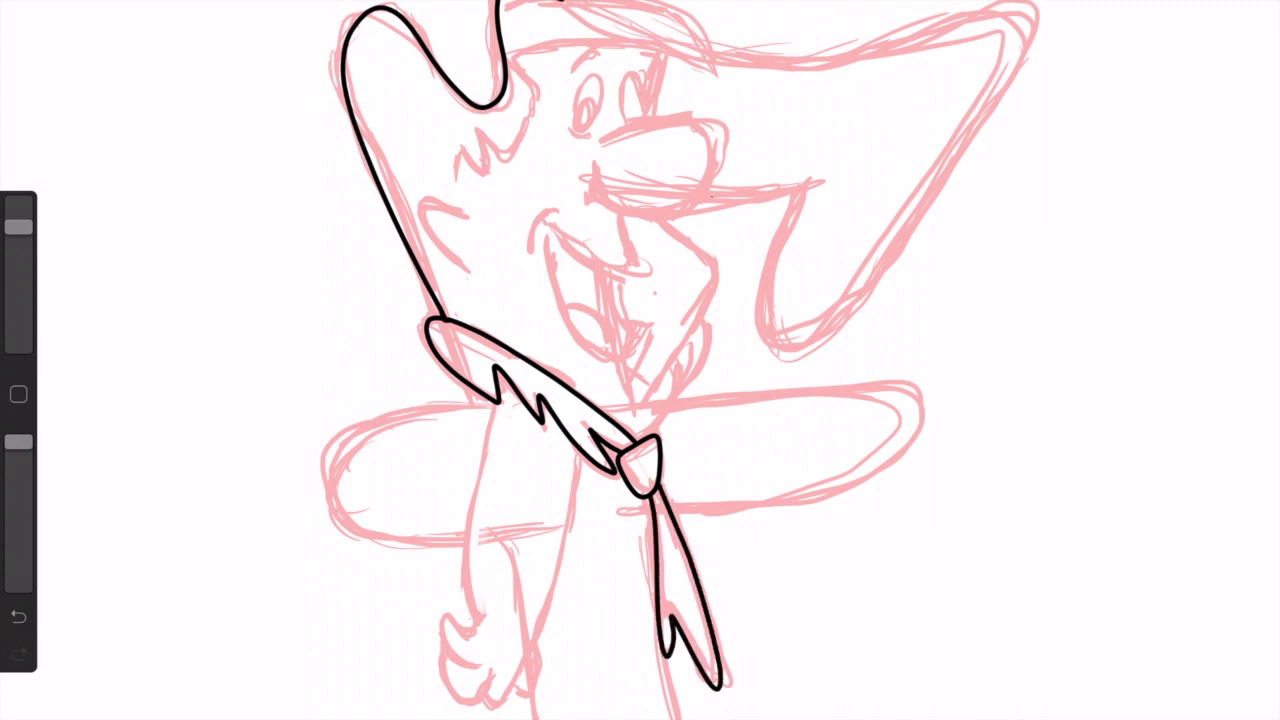
{"action": "mouse_move", "coordinate": [465, 215]}
{"action": "left_mouse_down"}
{"action": "mouse_move", "coordinate": [428, 202]}
{"action": "mouse_move", "coordinate": [468, 270]}
{"action": "left_mouse_up"}
{"action": "mouse_move", "coordinate": [455, 180]}
{"action": "left_mouse_down"}
{"action": "mouse_move", "coordinate": [520, 130]}
{"action": "mouse_move", "coordinate": [508, 60]}
{"action": "left_mouse_up"}
{"action": "left_click_drag", "start_coordinate": [510, 60], "coordinate": [542, 62]}
{"action": "left_click", "coordinate": [18, 617]}
{"action": "mouse_move", "coordinate": [458, 178]}
{"action": "left_mouse_down"}
{"action": "mouse_move", "coordinate": [700, 40]}
{"action": "mouse_move", "coordinate": [668, 3]}
{"action": "left_mouse_up"}
{"action": "left_click", "coordinate": [18, 617]}
{"action": "left_click", "coordinate": [18, 617]}
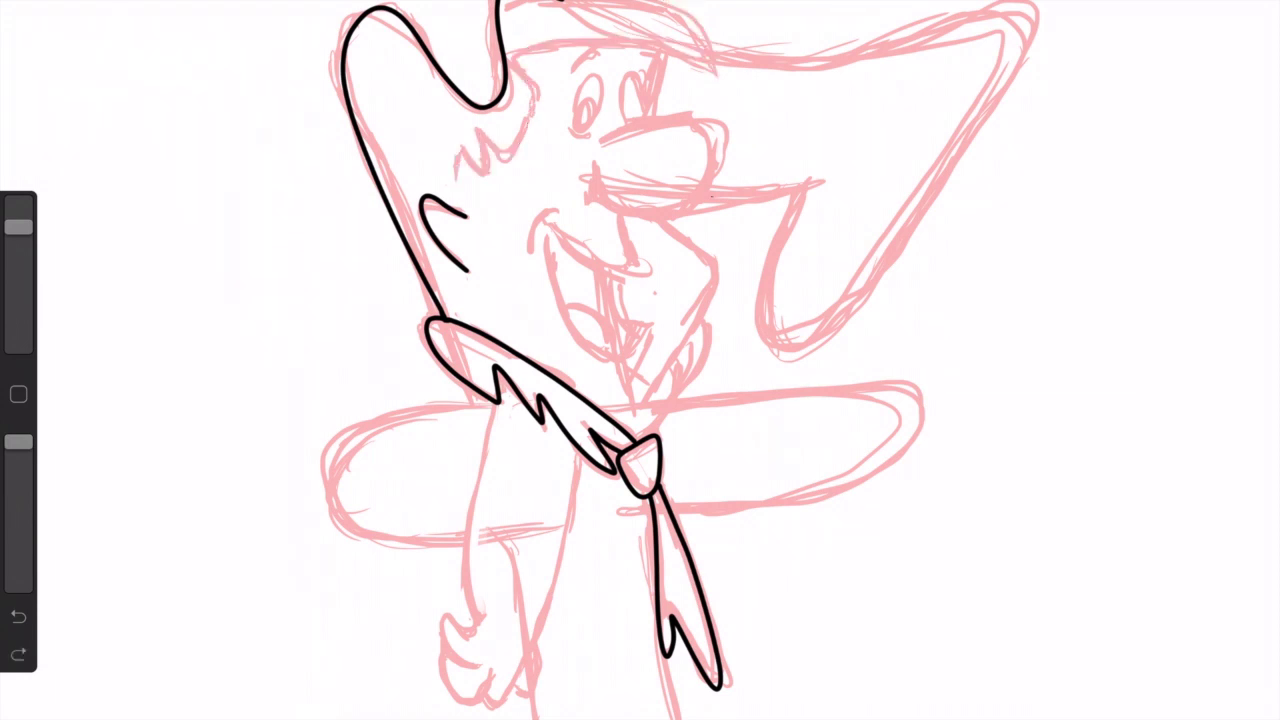
Step: Retrace the hair's top curve, the head outline and its right-side fur zigzag in black
{"action": "mouse_move", "coordinate": [560, 2]}
{"action": "left_mouse_down"}
{"action": "mouse_move", "coordinate": [722, 70]}
{"action": "mouse_move", "coordinate": [506, 55]}
{"action": "left_mouse_up"}
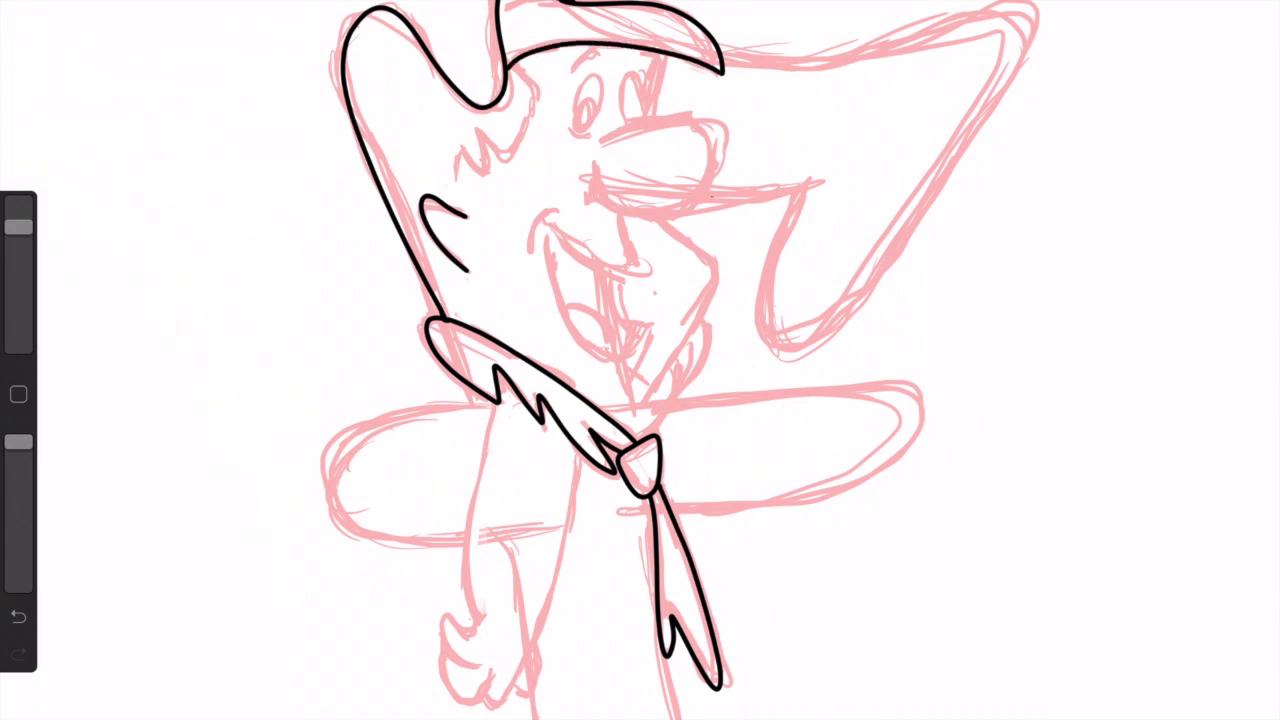
{"action": "mouse_move", "coordinate": [500, 2]}
{"action": "left_mouse_down"}
{"action": "mouse_move", "coordinate": [505, 100]}
{"action": "mouse_move", "coordinate": [398, 14]}
{"action": "mouse_move", "coordinate": [350, 132]}
{"action": "mouse_move", "coordinate": [430, 302]}
{"action": "left_mouse_up"}
{"action": "mouse_move", "coordinate": [515, 66]}
{"action": "left_mouse_down"}
{"action": "mouse_move", "coordinate": [535, 98]}
{"action": "mouse_move", "coordinate": [470, 165]}
{"action": "mouse_move", "coordinate": [456, 200]}
{"action": "mouse_move", "coordinate": [428, 56]}
{"action": "left_mouse_up"}
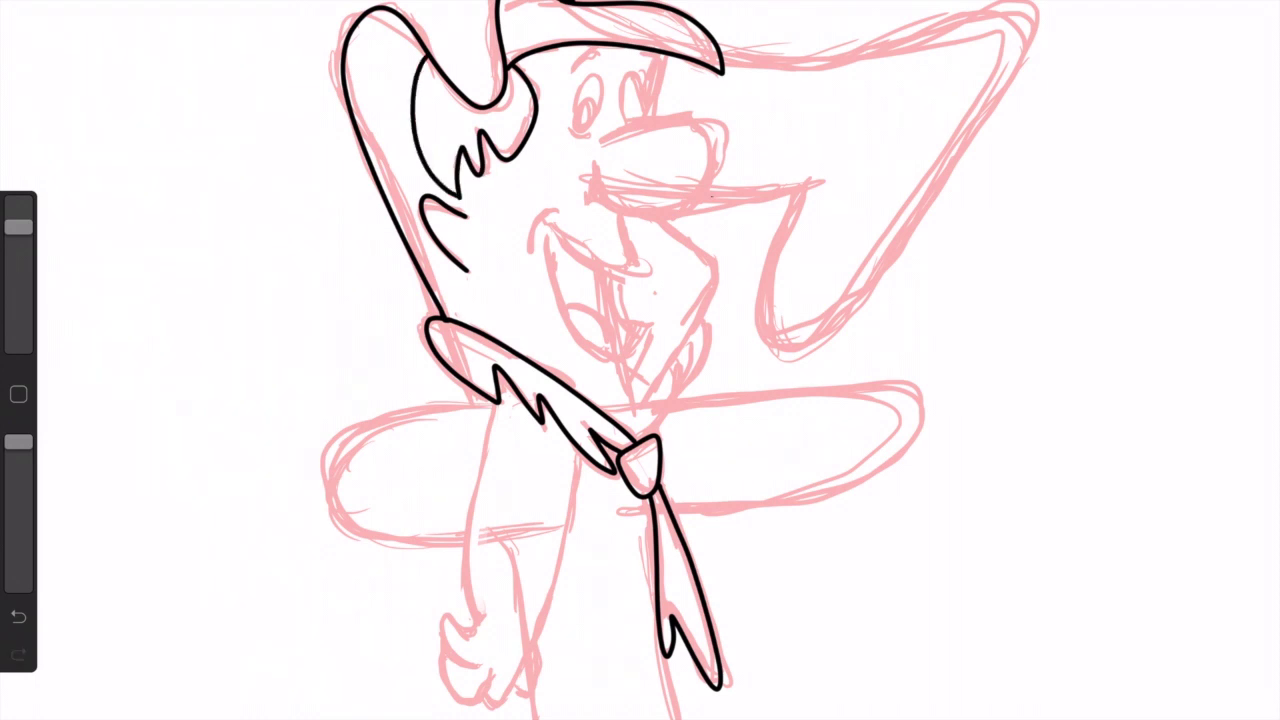
{"action": "mouse_move", "coordinate": [665, 55]}
{"action": "left_mouse_down"}
{"action": "mouse_move", "coordinate": [656, 125]}
{"action": "mouse_move", "coordinate": [716, 112]}
{"action": "left_mouse_up"}
{"action": "key", "text": "ctrl+z"}
Step: Ink the nose, jaw, smile, open mouth with tongue, a cheek line and an eyebrow
{"action": "mouse_move", "coordinate": [600, 142]}
{"action": "left_mouse_down"}
{"action": "mouse_move", "coordinate": [628, 130]}
{"action": "mouse_move", "coordinate": [592, 182]}
{"action": "left_mouse_up"}
{"action": "mouse_move", "coordinate": [700, 220]}
{"action": "left_mouse_down"}
{"action": "mouse_move", "coordinate": [712, 258]}
{"action": "mouse_move", "coordinate": [620, 420]}
{"action": "mouse_move", "coordinate": [710, 330]}
{"action": "left_mouse_up"}
{"action": "mouse_move", "coordinate": [660, 270]}
{"action": "left_mouse_down"}
{"action": "mouse_move", "coordinate": [562, 234]}
{"action": "mouse_move", "coordinate": [660, 318]}
{"action": "mouse_move", "coordinate": [640, 372]}
{"action": "left_mouse_up"}
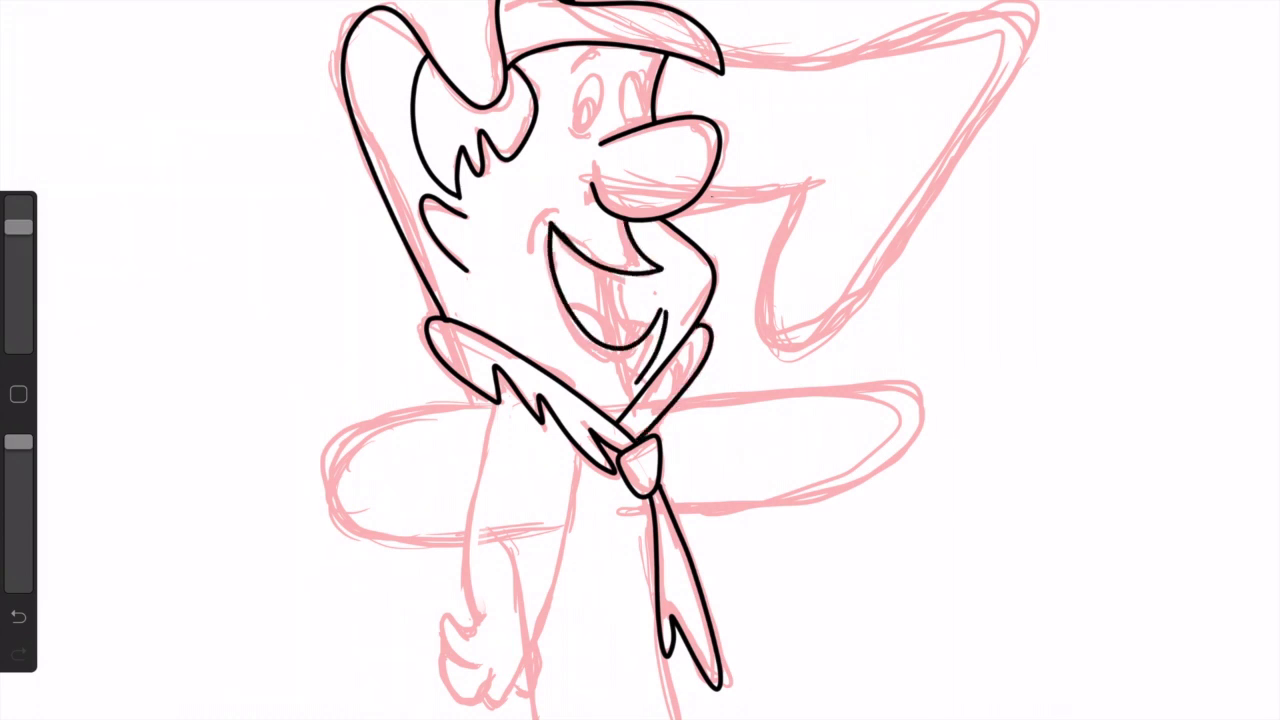
{"action": "left_click_drag", "start_coordinate": [620, 276], "coordinate": [622, 332]}
{"action": "left_click_drag", "start_coordinate": [566, 212], "coordinate": [530, 236]}
{"action": "mouse_move", "coordinate": [578, 68]}
{"action": "left_mouse_down"}
{"action": "mouse_move", "coordinate": [652, 64]}
{"action": "mouse_move", "coordinate": [600, 80]}
{"action": "mouse_move", "coordinate": [650, 110]}
{"action": "mouse_move", "coordinate": [636, 74]}
{"action": "left_mouse_up"}
{"action": "left_click", "coordinate": [18, 617]}
Step: Ink the right eye's oval and the head's right flap, removing a stray line under the eye
{"action": "left_click_drag", "start_coordinate": [564, 134], "coordinate": [592, 140]}
{"action": "left_click", "coordinate": [18, 617]}
{"action": "mouse_move", "coordinate": [636, 74]}
{"action": "left_mouse_down"}
{"action": "mouse_move", "coordinate": [620, 128]}
{"action": "mouse_move", "coordinate": [640, 76]}
{"action": "left_mouse_up"}
{"action": "mouse_move", "coordinate": [698, 198]}
{"action": "left_mouse_down"}
{"action": "mouse_move", "coordinate": [758, 194]}
{"action": "mouse_move", "coordinate": [860, 295]}
{"action": "mouse_move", "coordinate": [790, 42]}
{"action": "mouse_move", "coordinate": [722, 57]}
{"action": "left_mouse_up"}
Step: Ink the F's crossbar edges, the arm down to the hand and the leg outlines
{"action": "mouse_move", "coordinate": [672, 402]}
{"action": "left_mouse_down"}
{"action": "mouse_move", "coordinate": [928, 424]}
{"action": "mouse_move", "coordinate": [672, 510]}
{"action": "left_mouse_up"}
{"action": "mouse_move", "coordinate": [492, 400]}
{"action": "left_mouse_down"}
{"action": "mouse_move", "coordinate": [470, 602]}
{"action": "mouse_move", "coordinate": [440, 620]}
{"action": "mouse_move", "coordinate": [468, 666]}
{"action": "mouse_move", "coordinate": [460, 526]}
{"action": "mouse_move", "coordinate": [480, 636]}
{"action": "mouse_move", "coordinate": [438, 660]}
{"action": "mouse_move", "coordinate": [486, 696]}
{"action": "left_mouse_up"}
{"action": "key", "text": "ctrl+z"}
{"action": "left_click_drag", "start_coordinate": [602, 466], "coordinate": [516, 696]}
{"action": "scroll", "coordinate": [640, 360], "scroll_direction": "down", "scroll_amount": 3}
{"action": "mouse_move", "coordinate": [476, 604]}
{"action": "left_mouse_down"}
{"action": "mouse_move", "coordinate": [500, 718]}
{"action": "mouse_move", "coordinate": [645, 718]}
{"action": "left_mouse_up"}
{"action": "left_click_drag", "start_coordinate": [634, 560], "coordinate": [660, 718]}
{"action": "mouse_move", "coordinate": [322, 262]}
{"action": "left_mouse_down"}
{"action": "mouse_move", "coordinate": [428, 256]}
{"action": "mouse_move", "coordinate": [390, 412]}
{"action": "left_mouse_up"}
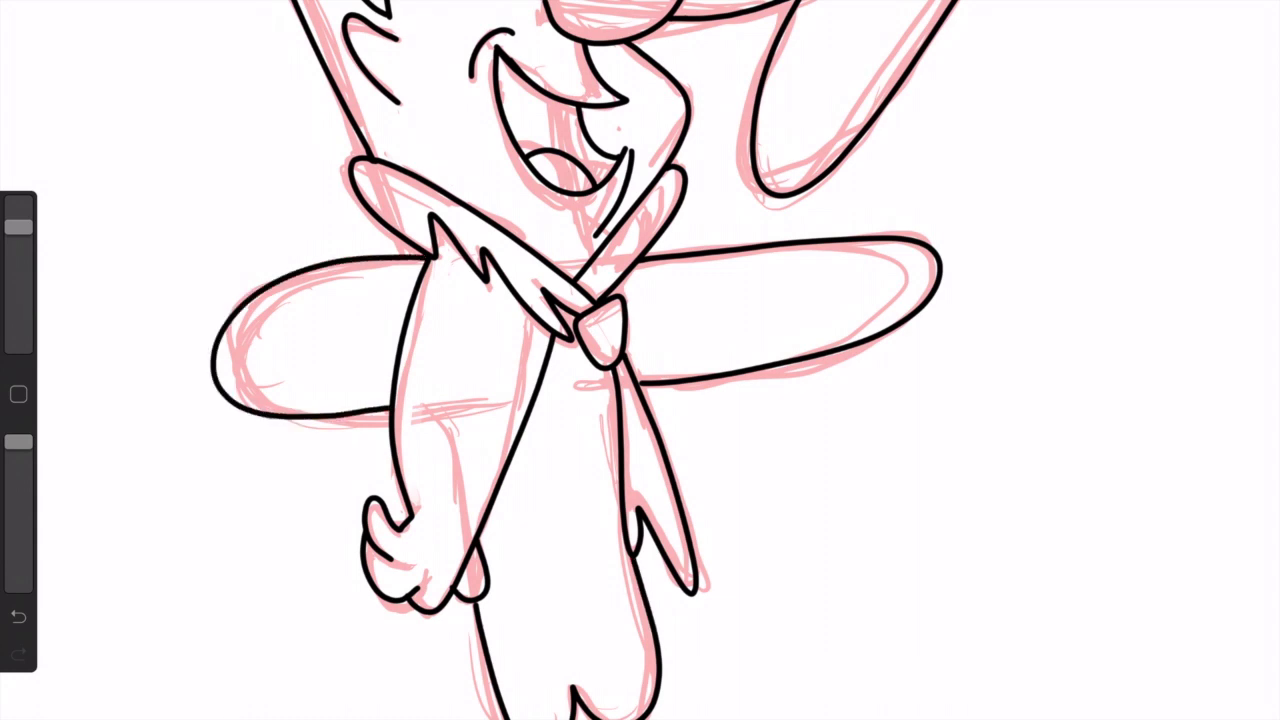
Step: Fill the right eye's pupil black
{"action": "scroll", "coordinate": [640, 360], "scroll_direction": "up", "scroll_amount": 3}
{"action": "scroll", "coordinate": [640, 360], "scroll_direction": "up", "scroll_amount": 3}
{"action": "mouse_move", "coordinate": [563, 93]}
{"action": "left_mouse_down"}
{"action": "mouse_move", "coordinate": [555, 108]}
{"action": "mouse_move", "coordinate": [552, 92]}
{"action": "mouse_move", "coordinate": [494, 110]}
{"action": "left_mouse_up"}
{"action": "scroll", "coordinate": [640, 360], "scroll_direction": "down", "scroll_amount": 3}
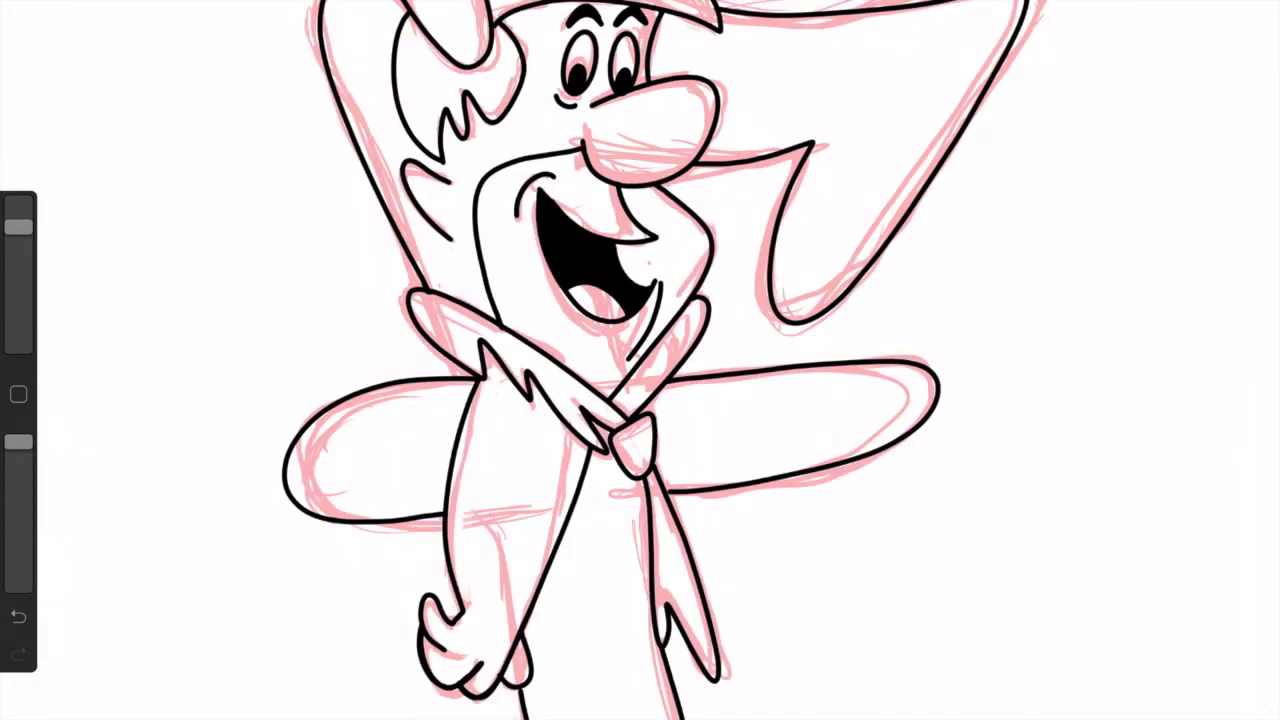
{"action": "left_click_drag", "start_coordinate": [1100, 32], "coordinate": [1000, 32]}
Step: Duplicate Layer 2 and ink the F's stem, left crossbar, outer edge and top
{"action": "left_click", "coordinate": [1150, 30]}
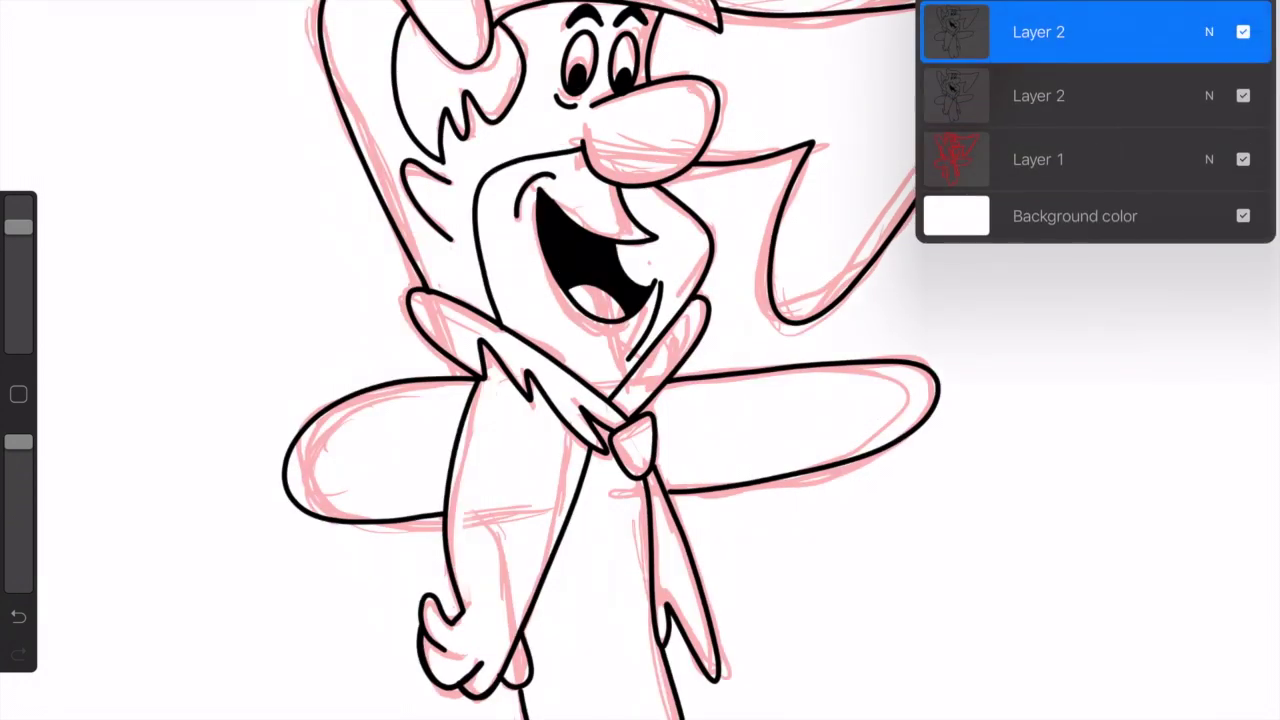
{"action": "left_click", "coordinate": [1100, 450]}
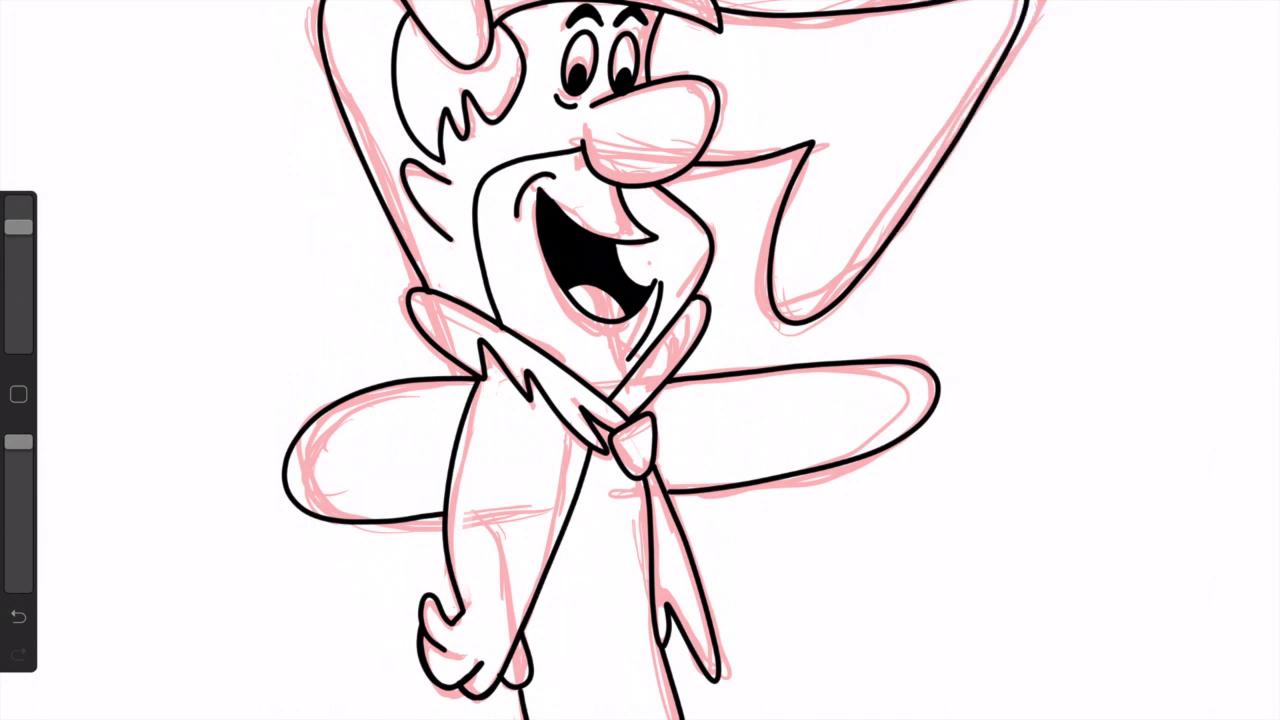
{"action": "mouse_move", "coordinate": [775, 318]}
{"action": "left_mouse_down"}
{"action": "mouse_move", "coordinate": [740, 210]}
{"action": "mouse_move", "coordinate": [768, 158]}
{"action": "left_mouse_up"}
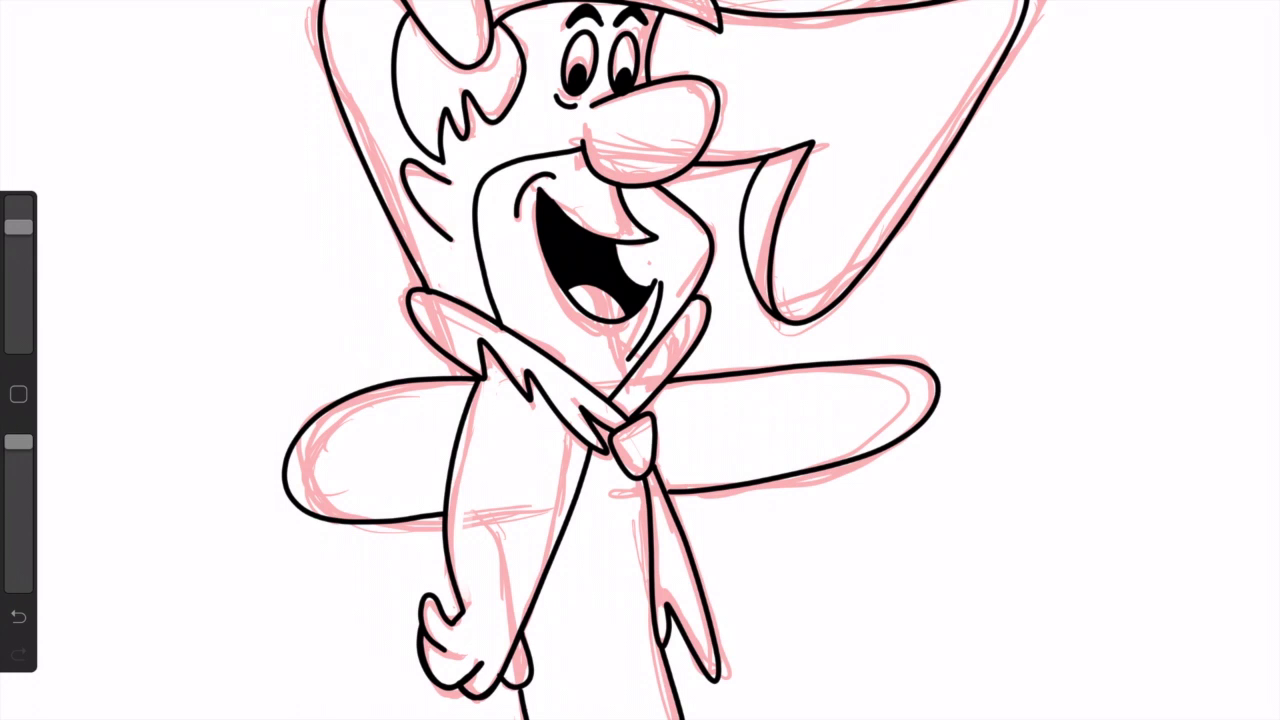
{"action": "left_click_drag", "start_coordinate": [496, 719], "coordinate": [490, 688]}
{"action": "mouse_move", "coordinate": [288, 458]}
{"action": "left_mouse_down"}
{"action": "mouse_move", "coordinate": [370, 356]}
{"action": "mouse_move", "coordinate": [435, 350]}
{"action": "left_mouse_up"}
{"action": "mouse_move", "coordinate": [406, 292]}
{"action": "left_mouse_down"}
{"action": "mouse_move", "coordinate": [322, 154]}
{"action": "mouse_move", "coordinate": [282, 0]}
{"action": "left_mouse_up"}
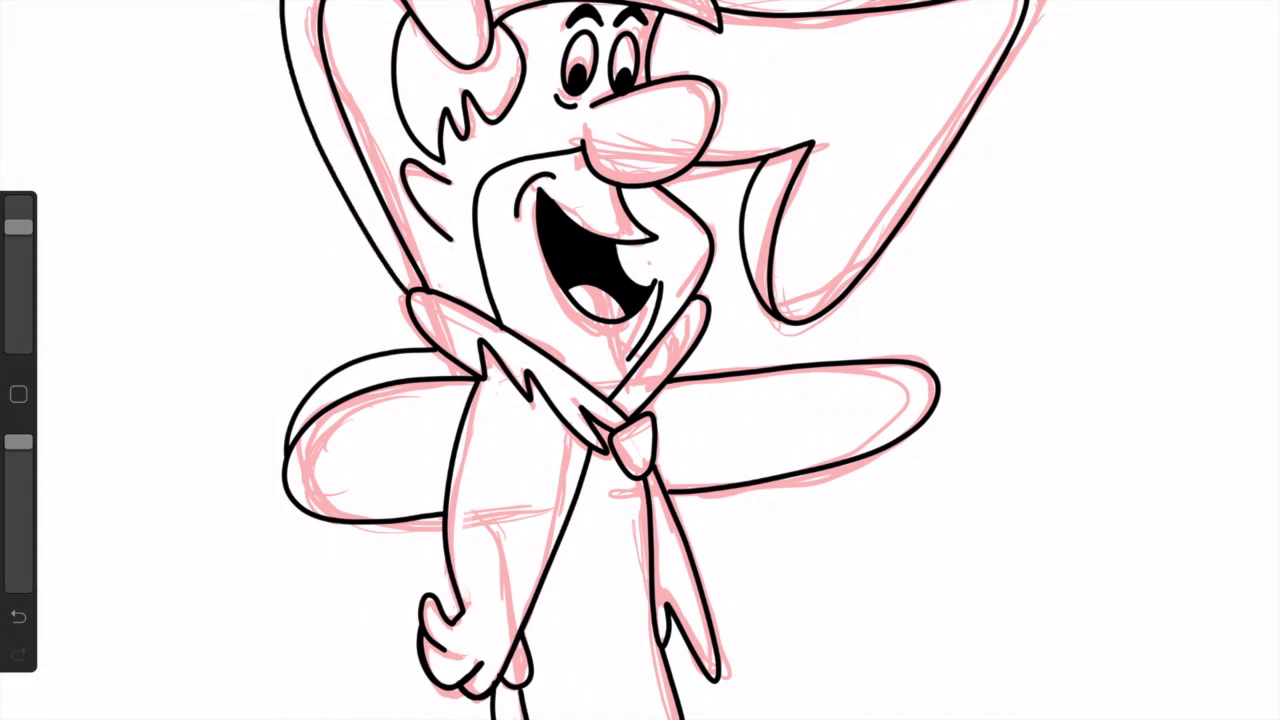
{"action": "left_click_drag", "start_coordinate": [462, 0], "coordinate": [474, 62]}
Step: Hide the pink sketch layer and draw a shadow line along the right crossbar
{"action": "left_click", "coordinate": [1243, 159]}
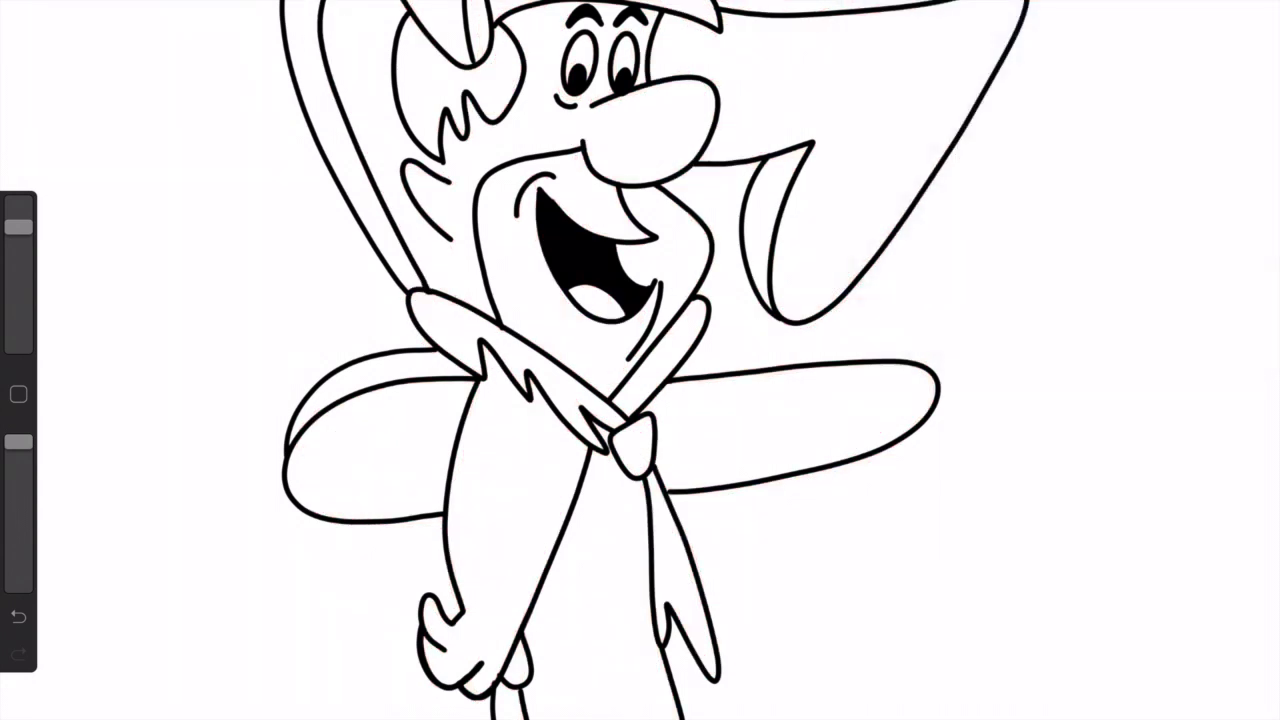
{"action": "mouse_move", "coordinate": [936, 375]}
{"action": "left_mouse_down"}
{"action": "mouse_move", "coordinate": [856, 336]}
{"action": "mouse_move", "coordinate": [684, 345]}
{"action": "left_mouse_up"}
{"action": "left_click", "coordinate": [18, 617]}
{"action": "mouse_move", "coordinate": [934, 370]}
{"action": "left_mouse_down"}
{"action": "mouse_move", "coordinate": [905, 333]}
{"action": "mouse_move", "coordinate": [694, 350]}
{"action": "left_mouse_up"}
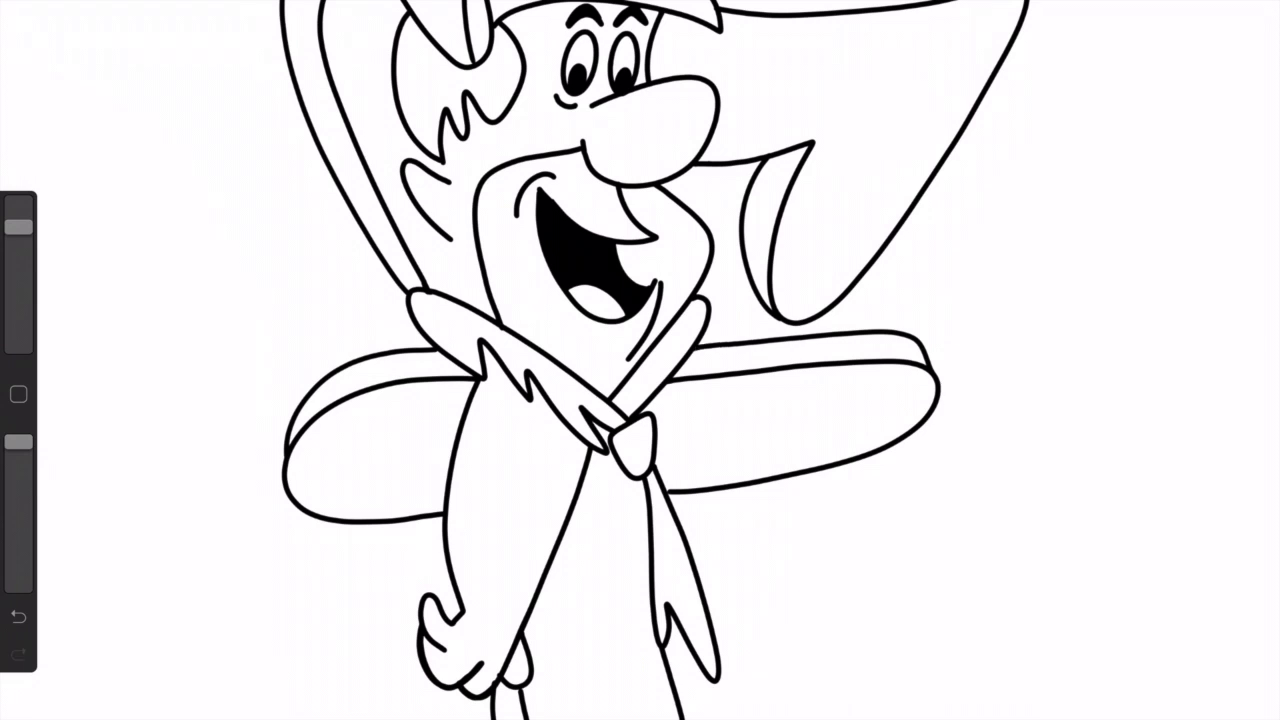
{"action": "left_click_drag", "start_coordinate": [925, 345], "coordinate": [675, 360]}
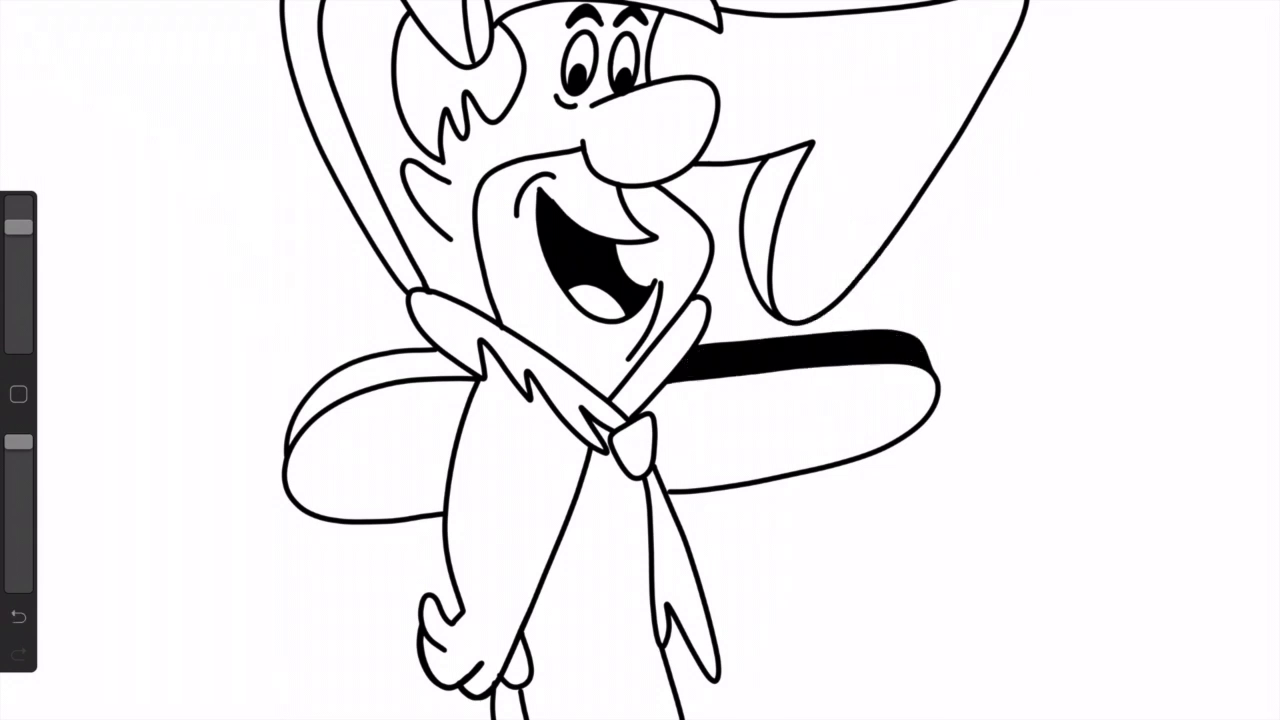
{"action": "left_click", "coordinate": [18, 617]}
Step: ColorDrop black into the F's four shadow bands on both crossbars, left side and inner right
{"action": "left_click", "coordinate": [1200, 20]}
{"action": "left_click_drag", "start_coordinate": [1250, 20], "coordinate": [751, 363]}
{"action": "left_click_drag", "start_coordinate": [1250, 20], "coordinate": [300, 50]}
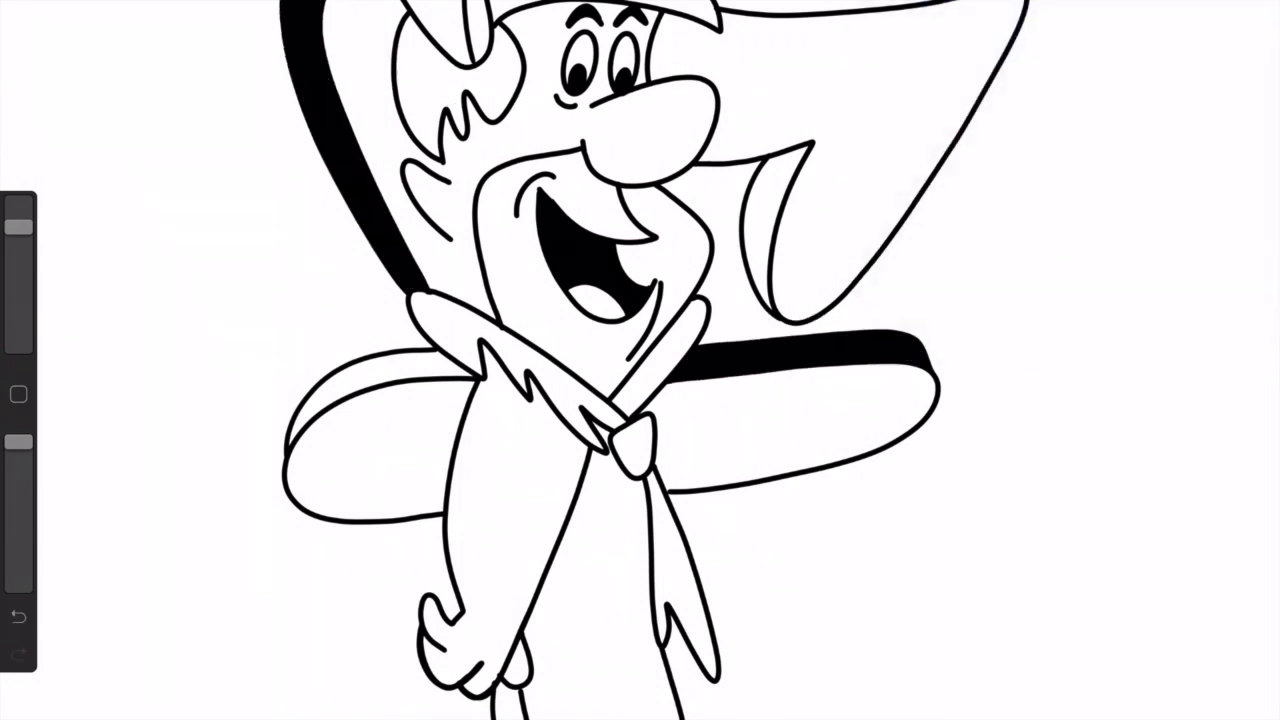
{"action": "left_click_drag", "start_coordinate": [1250, 20], "coordinate": [765, 195]}
{"action": "left_click_drag", "start_coordinate": [1250, 20], "coordinate": [400, 375]}
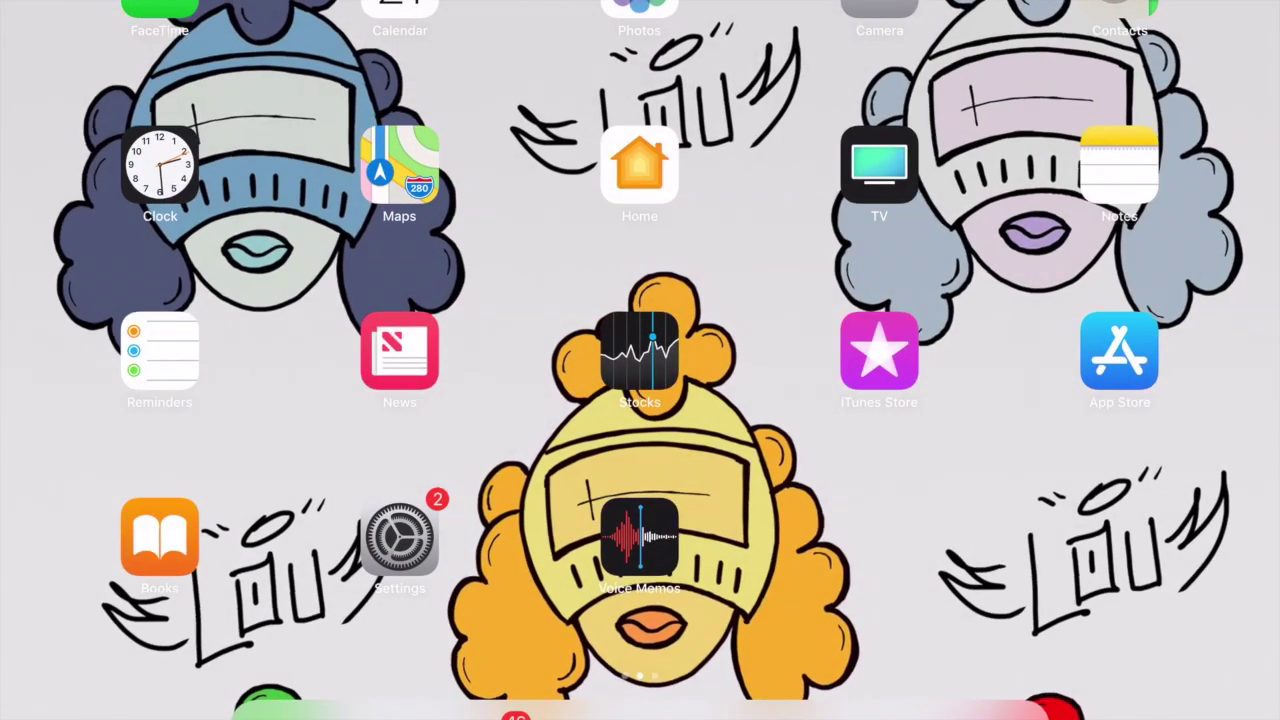
Step: Draw a shadow line along the F's top edge
{"action": "scroll", "coordinate": [640, 360], "scroll_direction": "up", "scroll_amount": 2}
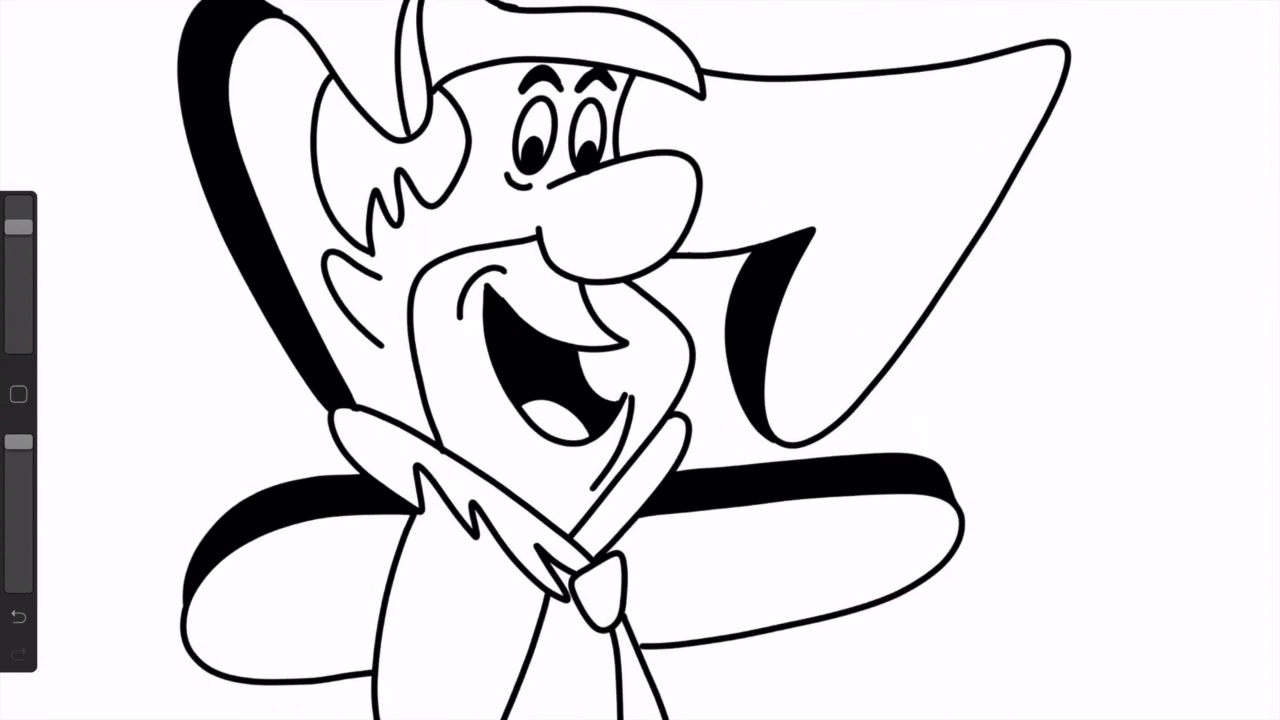
{"action": "left_click_drag", "start_coordinate": [1058, 20], "coordinate": [688, 46]}
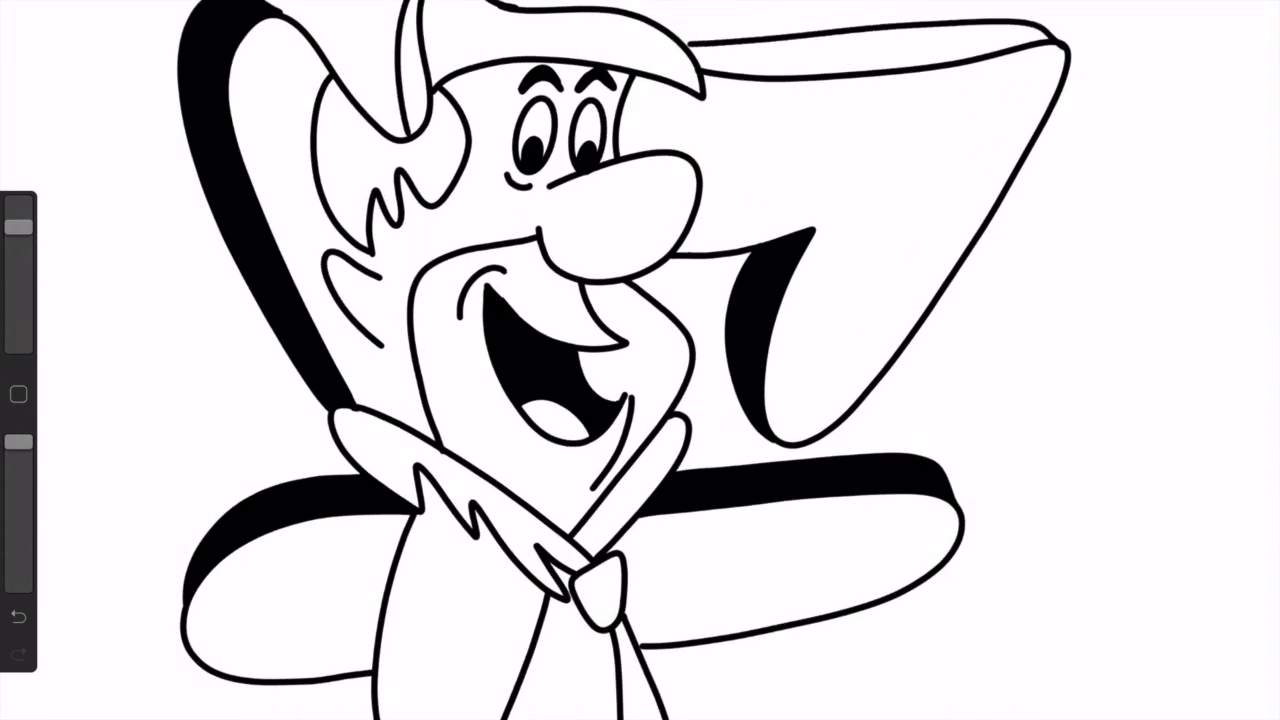
{"action": "key", "text": "ctrl+z"}
{"action": "mouse_move", "coordinate": [1060, 58]}
{"action": "left_mouse_down"}
{"action": "mouse_move", "coordinate": [960, 12]}
{"action": "mouse_move", "coordinate": [662, 28]}
{"action": "left_mouse_up"}
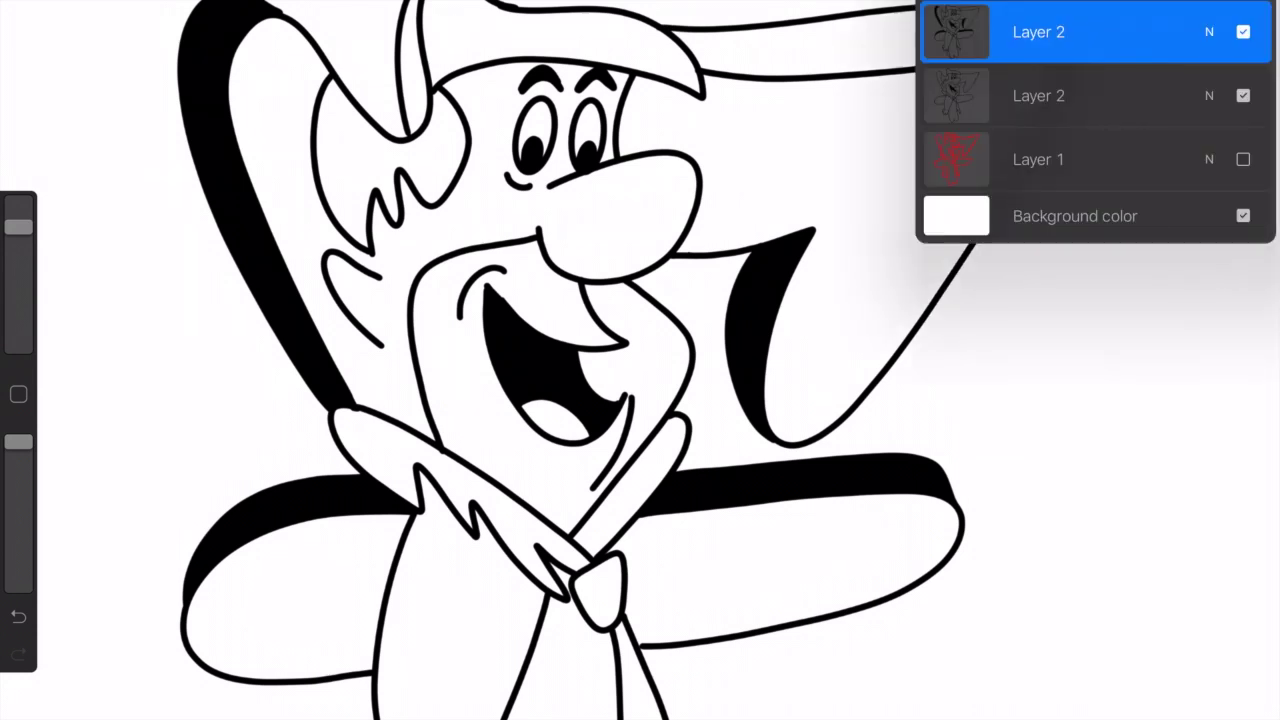
Step: Thicken the shadows along the F's top and the hair's left edge
{"action": "left_click_drag", "start_coordinate": [857, 40], "coordinate": [1058, 40]}
{"action": "scroll", "coordinate": [640, 360], "scroll_direction": "down", "scroll_amount": 2}
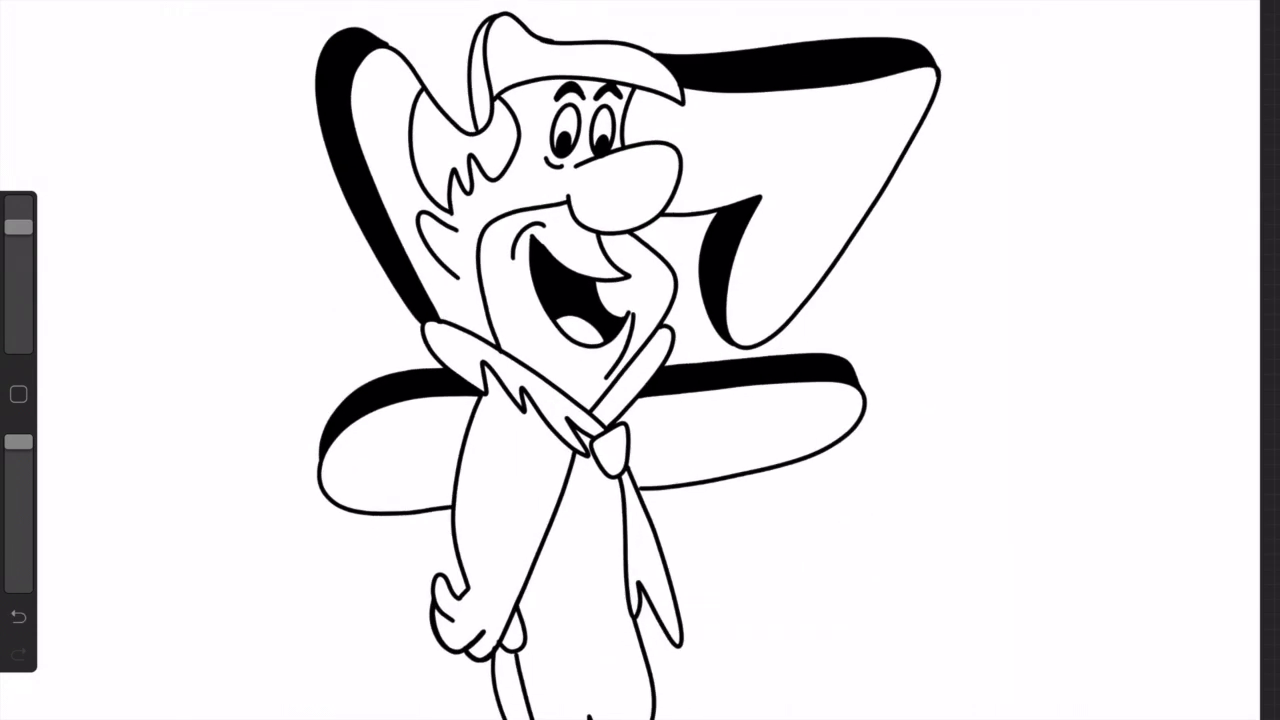
{"action": "left_click_drag", "start_coordinate": [490, 20], "coordinate": [478, 126]}
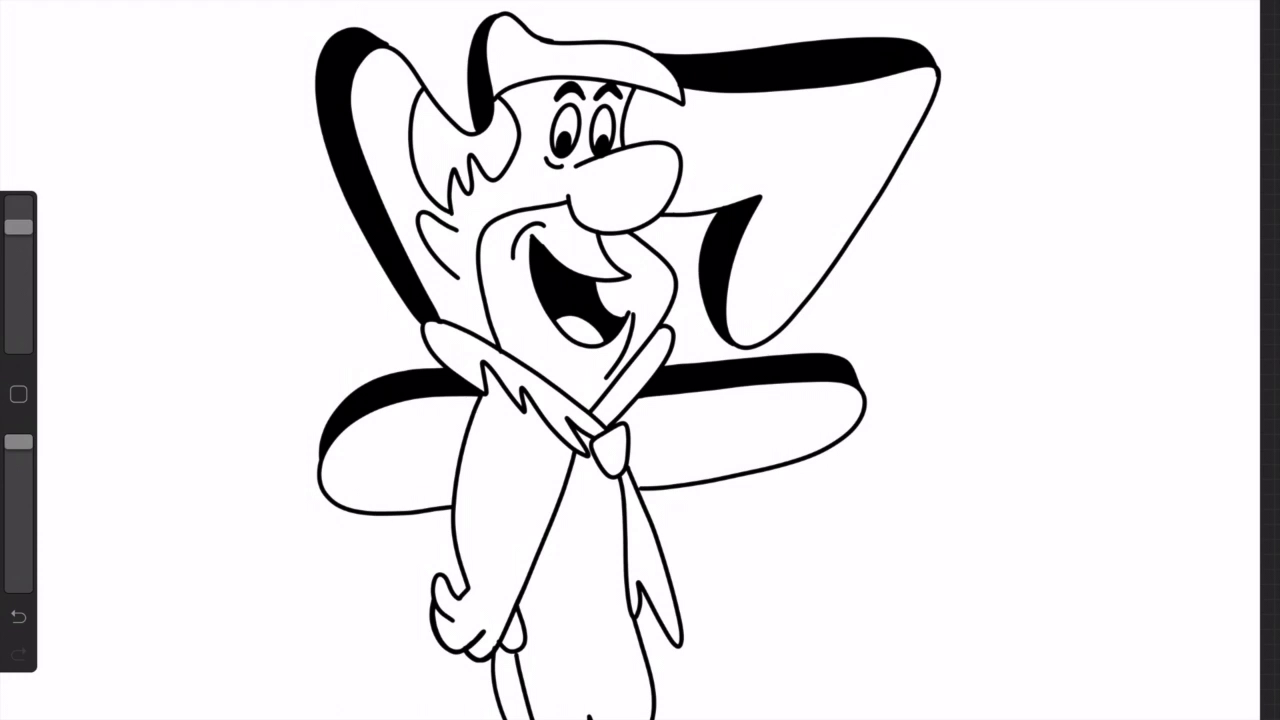
Step: Duplicate the top Layer 2 copy, making a third line layer, and keep the top one selected
{"action": "left_click", "coordinate": [1243, 12]}
{"action": "left_click_drag", "start_coordinate": [1150, 32], "coordinate": [1000, 32]}
{"action": "left_click", "coordinate": [1134, 30]}
{"action": "left_click", "coordinate": [1060, 95]}
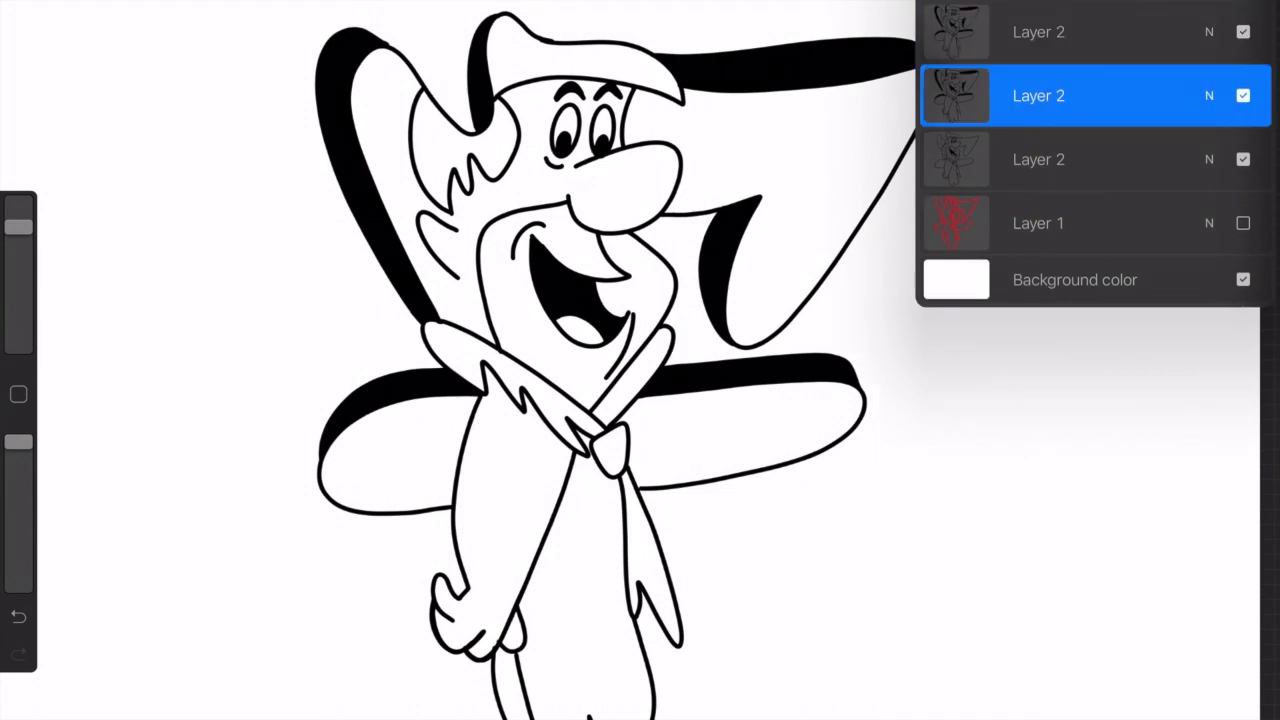
{"action": "left_click", "coordinate": [1243, 12]}
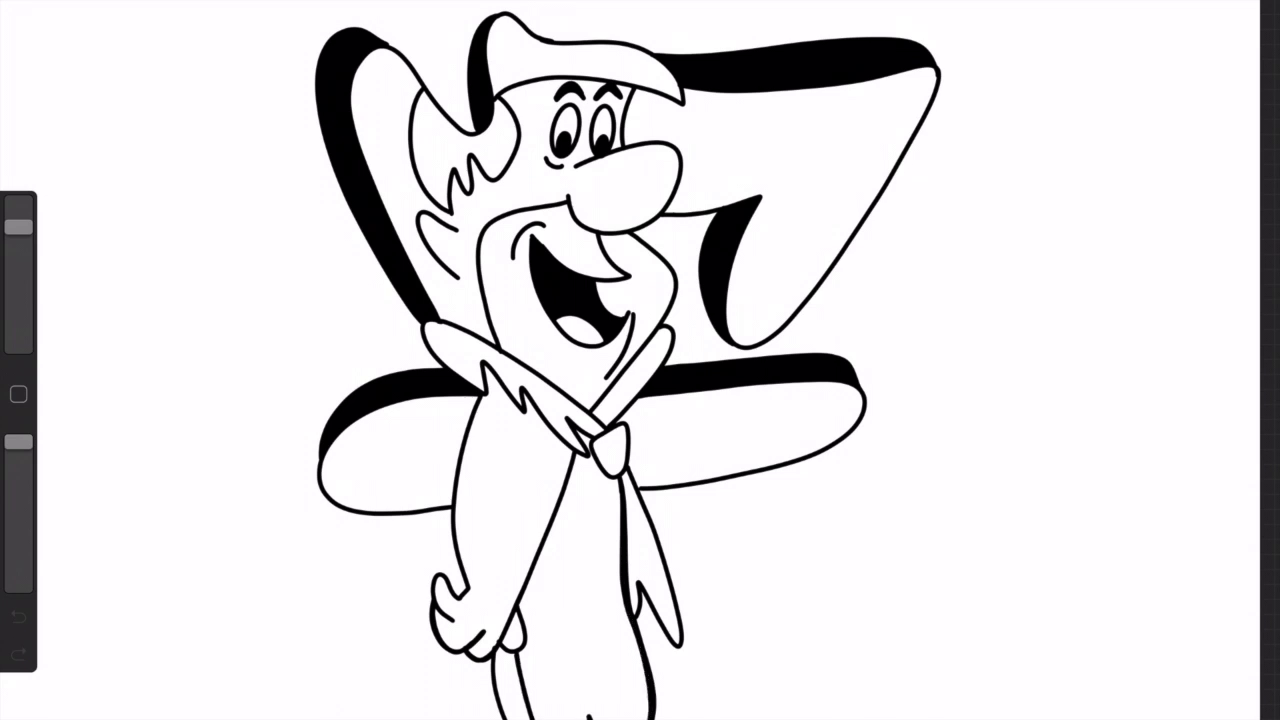
{"action": "left_click", "coordinate": [1243, 12]}
{"action": "left_click", "coordinate": [1060, 31]}
Step: Retrace the tunic's body line below the tie and add a thick shadow at the lower body
{"action": "left_click_drag", "start_coordinate": [1250, 12], "coordinate": [500, 610]}
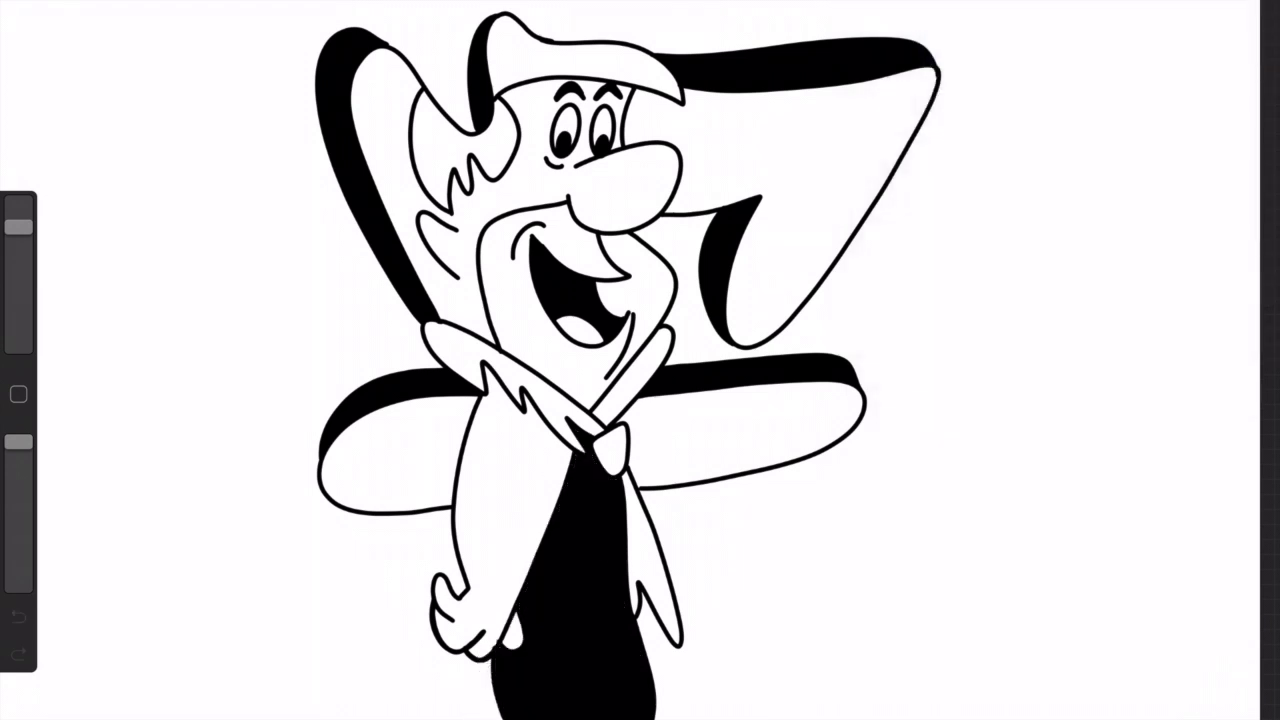
{"action": "key", "text": "ctrl+z"}
{"action": "left_click", "coordinate": [1243, 12]}
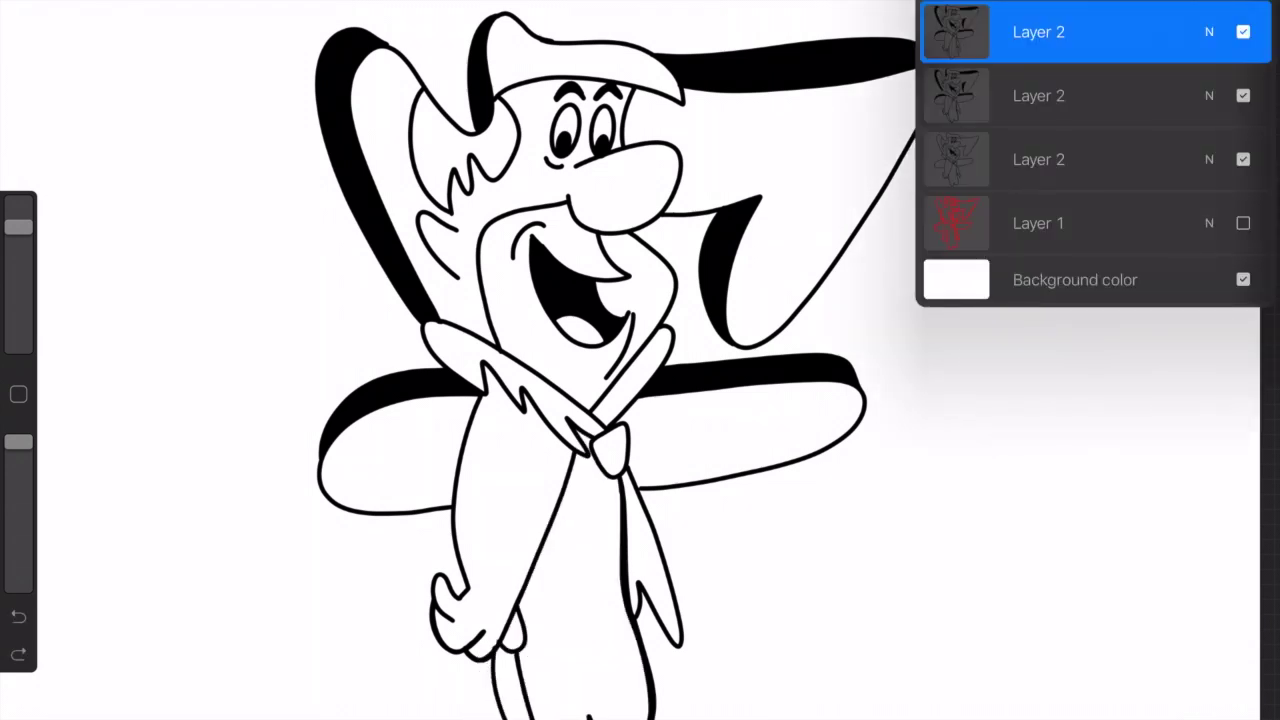
{"action": "left_click", "coordinate": [1243, 12]}
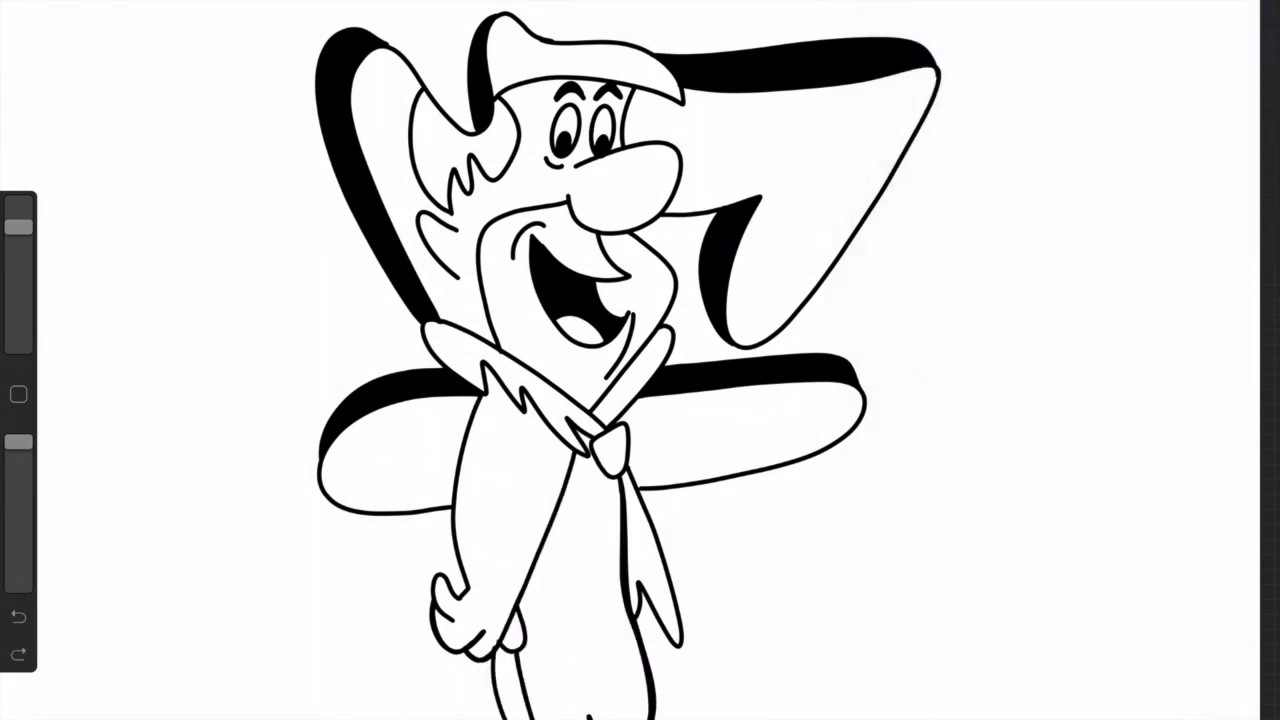
{"action": "left_click_drag", "start_coordinate": [505, 618], "coordinate": [510, 645]}
{"action": "left_click_drag", "start_coordinate": [553, 525], "coordinate": [575, 455]}
{"action": "left_click", "coordinate": [511, 688]}
{"action": "left_click_drag", "start_coordinate": [511, 688], "coordinate": [503, 715]}
Step: Outline tunic spots near the hand, hip, tie and bottom edge
{"action": "key", "text": "l"}
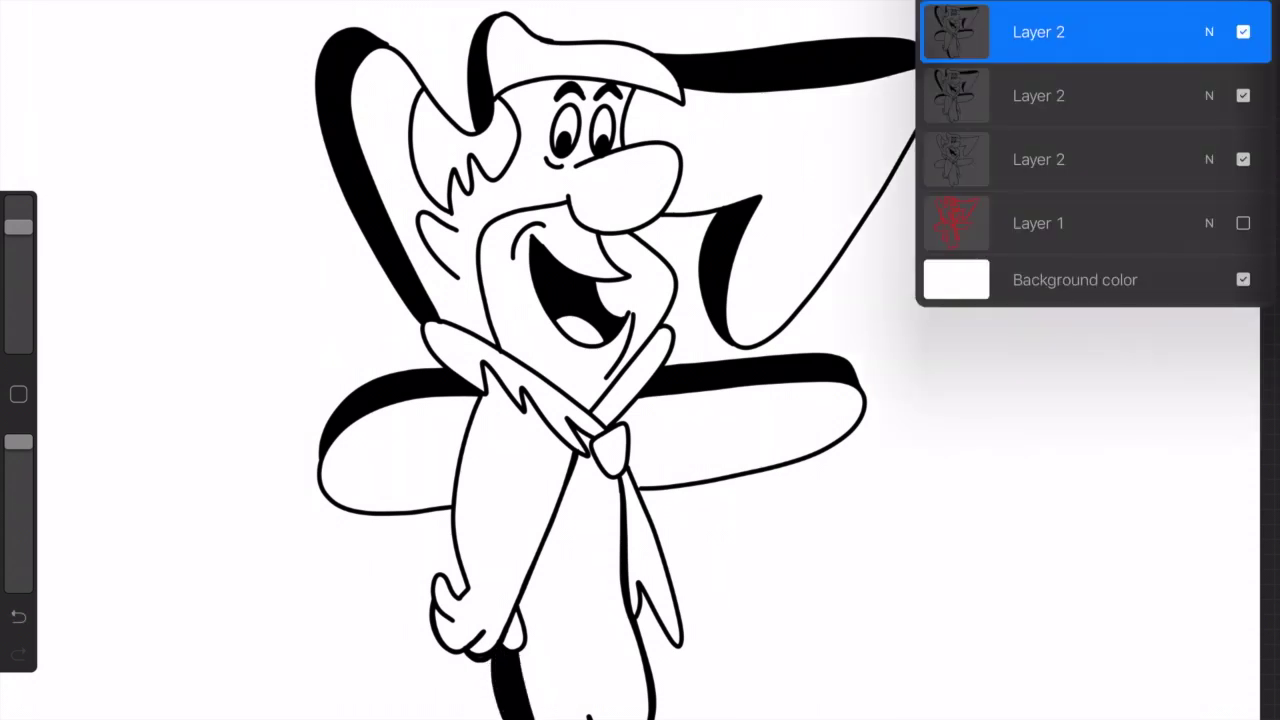
{"action": "left_click", "coordinate": [550, 565]}
{"action": "left_click_drag", "start_coordinate": [545, 550], "coordinate": [565, 578]}
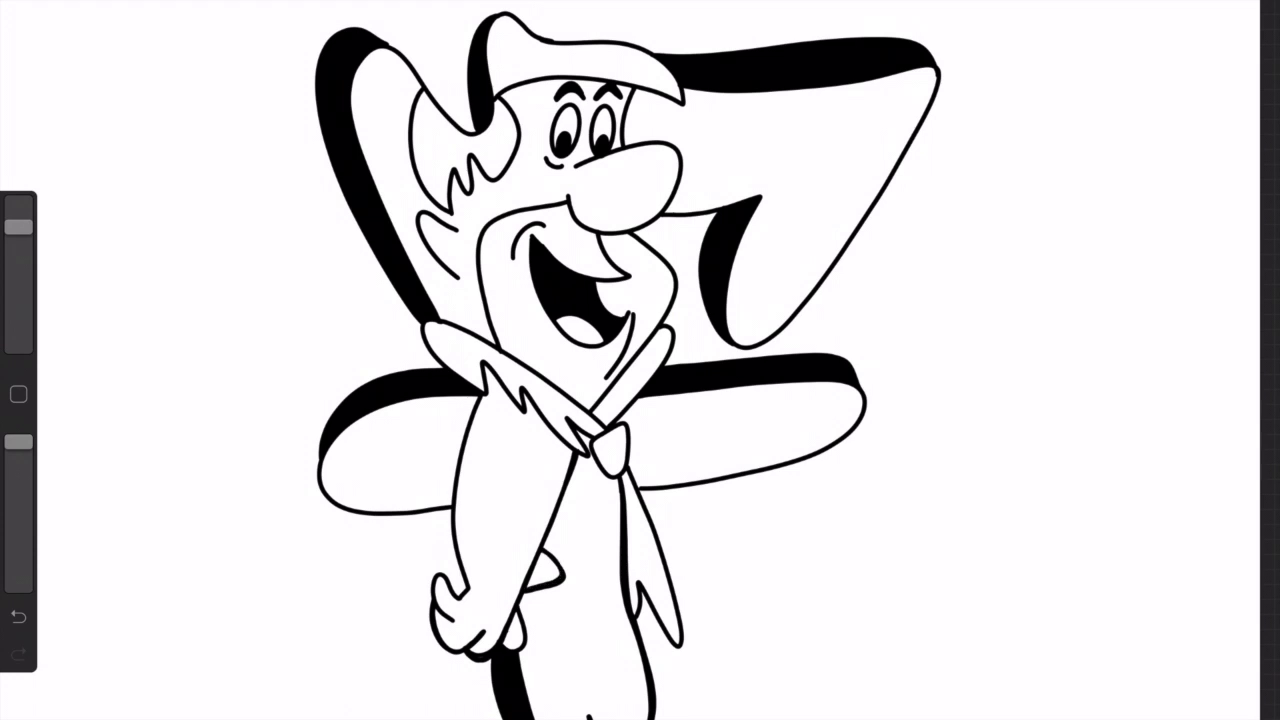
{"action": "key", "text": "l"}
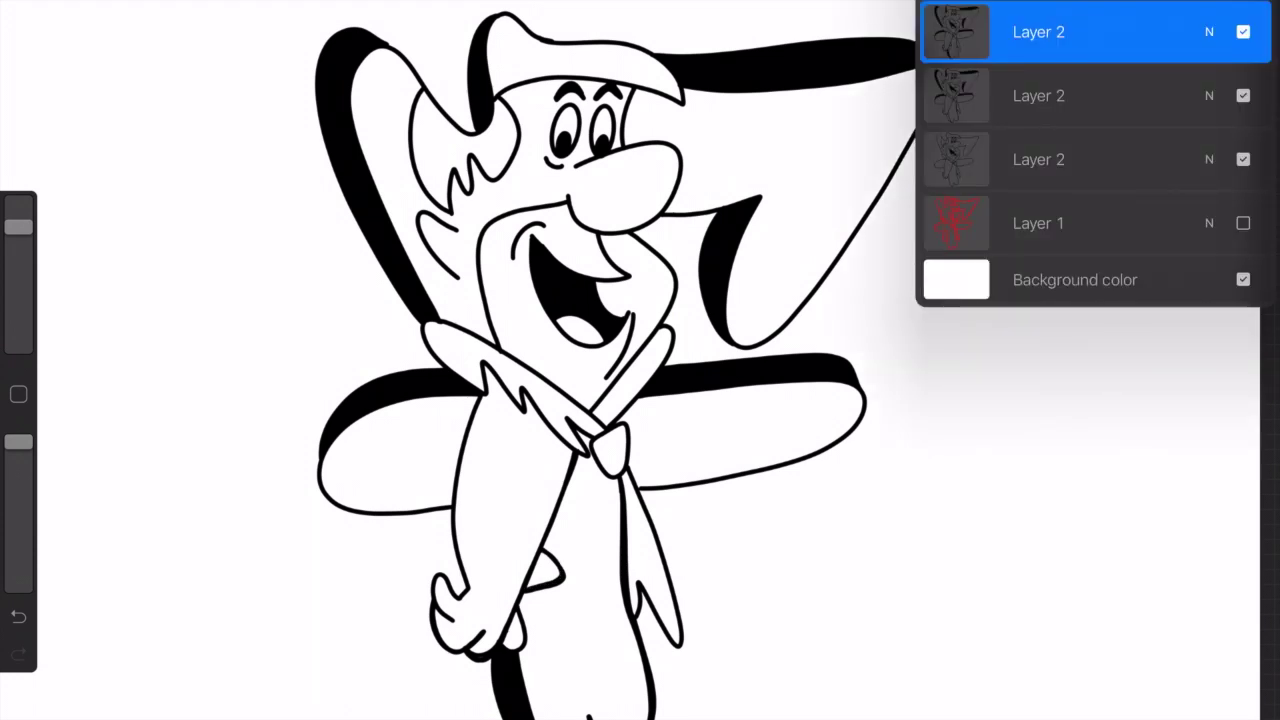
{"action": "left_click", "coordinate": [605, 500]}
{"action": "mouse_move", "coordinate": [614, 490]}
{"action": "left_mouse_down"}
{"action": "mouse_move", "coordinate": [592, 554]}
{"action": "mouse_move", "coordinate": [620, 560]}
{"action": "mouse_move", "coordinate": [580, 640]}
{"action": "mouse_move", "coordinate": [592, 588]}
{"action": "left_mouse_up"}
{"action": "mouse_move", "coordinate": [552, 712]}
{"action": "left_mouse_down"}
{"action": "mouse_move", "coordinate": [546, 700]}
{"action": "mouse_move", "coordinate": [577, 718]}
{"action": "left_mouse_up"}
{"action": "mouse_move", "coordinate": [550, 676]}
{"action": "left_mouse_down"}
{"action": "mouse_move", "coordinate": [554, 718]}
{"action": "mouse_move", "coordinate": [574, 670]}
{"action": "mouse_move", "coordinate": [566, 718]}
{"action": "left_mouse_up"}
Step: ColorDrop black into the upper, middle, bottom and side tunic spots
{"action": "mouse_move", "coordinate": [1153, 5]}
{"action": "left_mouse_down"}
{"action": "mouse_move", "coordinate": [605, 525]}
{"action": "mouse_move", "coordinate": [604, 603]}
{"action": "left_mouse_up"}
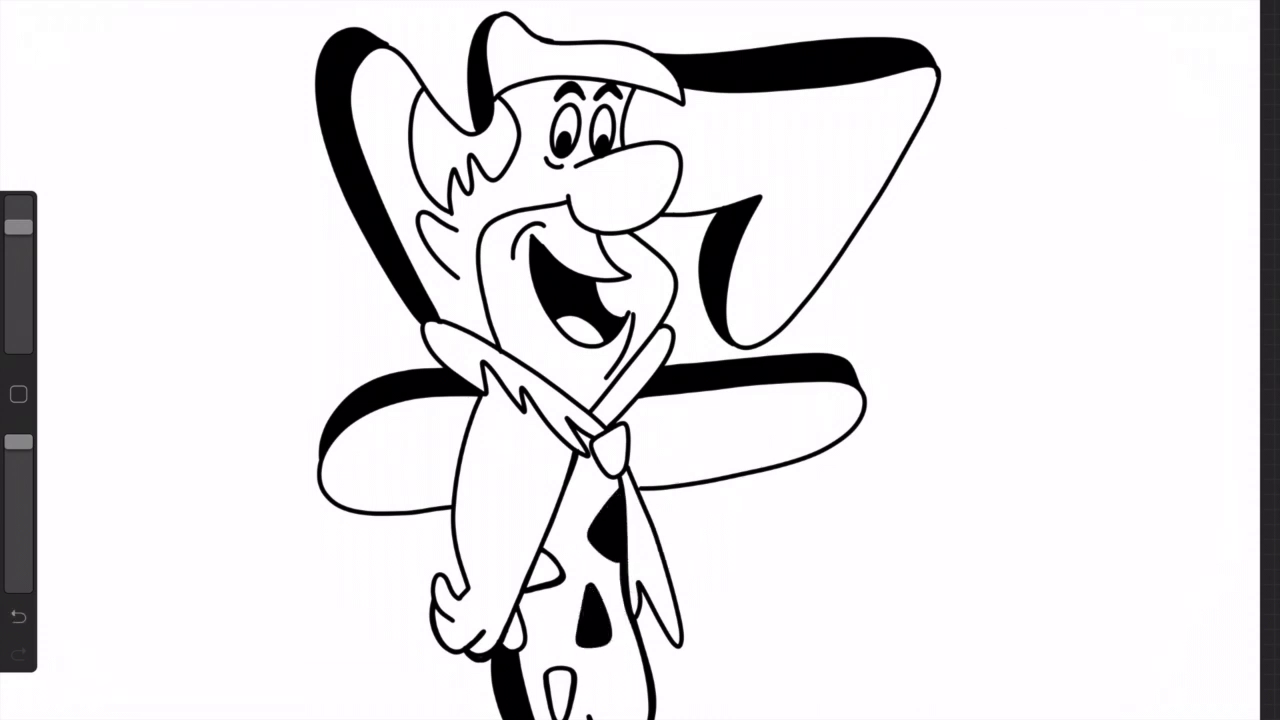
{"action": "left_click_drag", "start_coordinate": [1153, 5], "coordinate": [561, 688]}
{"action": "left_click_drag", "start_coordinate": [1153, 5], "coordinate": [545, 575]}
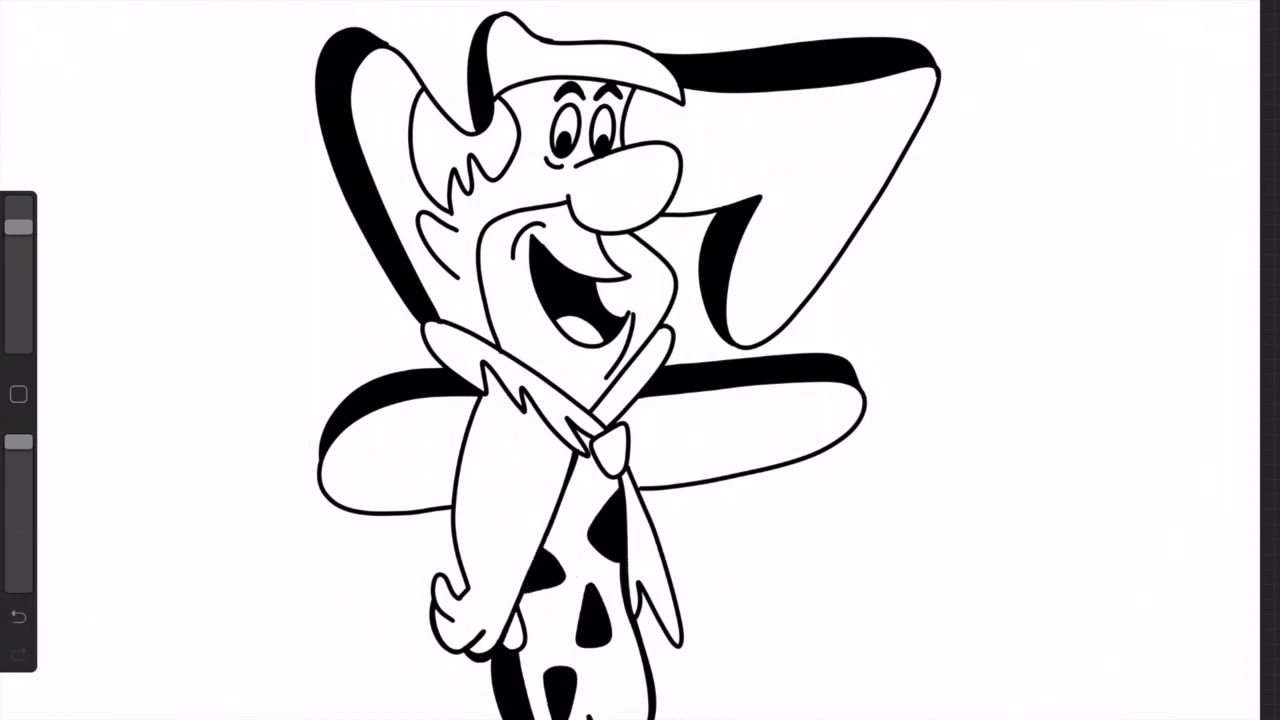
{"action": "left_click", "coordinate": [1153, 5]}
{"action": "left_click", "coordinate": [1110, 5]}
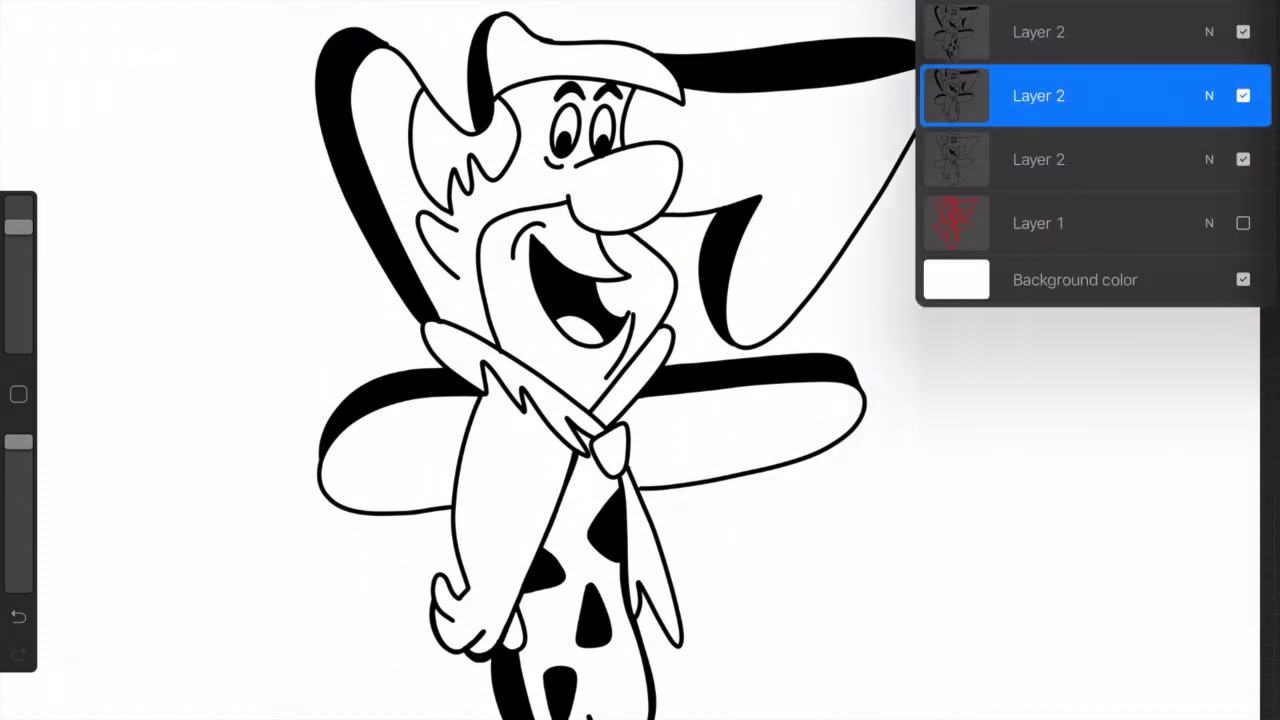
{"action": "left_click", "coordinate": [1153, 5]}
Step: Choose dark brown and fill the top and left areas of the hair
{"action": "mouse_move", "coordinate": [1094, 260]}
{"action": "left_mouse_down"}
{"action": "mouse_move", "coordinate": [1060, 220]}
{"action": "mouse_move", "coordinate": [1070, 232]}
{"action": "left_mouse_up"}
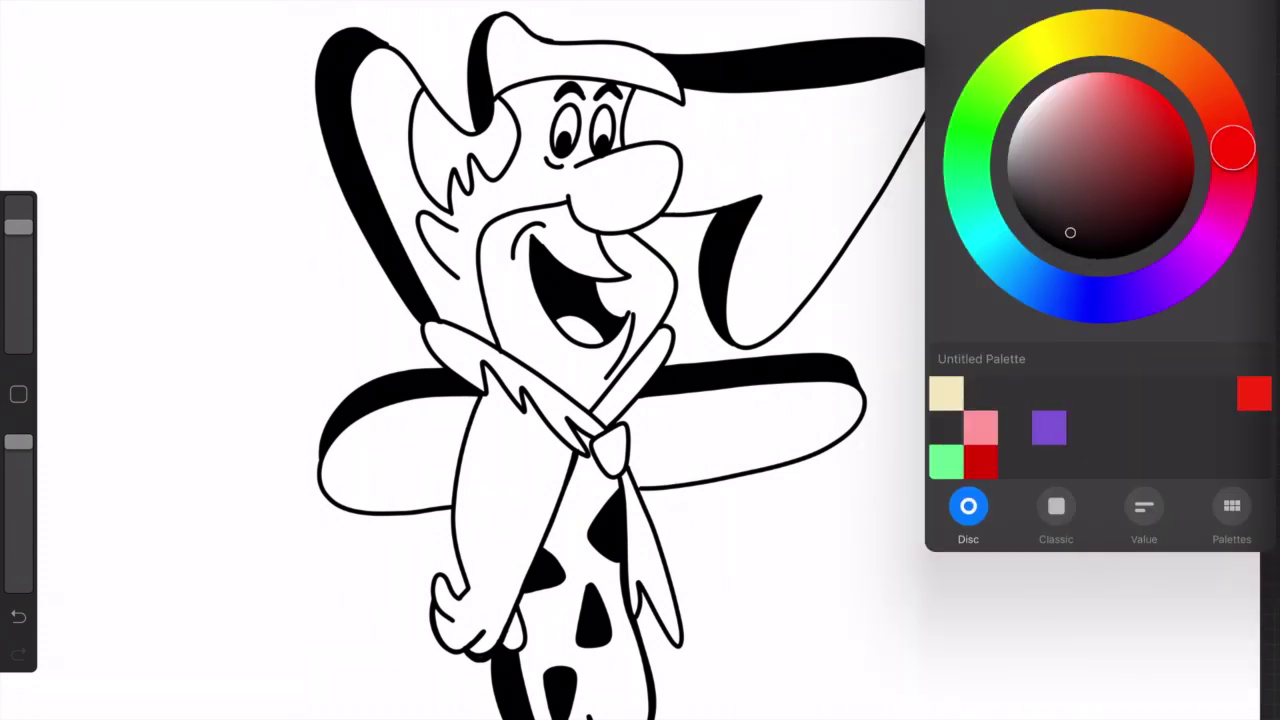
{"action": "left_click", "coordinate": [1110, 5]}
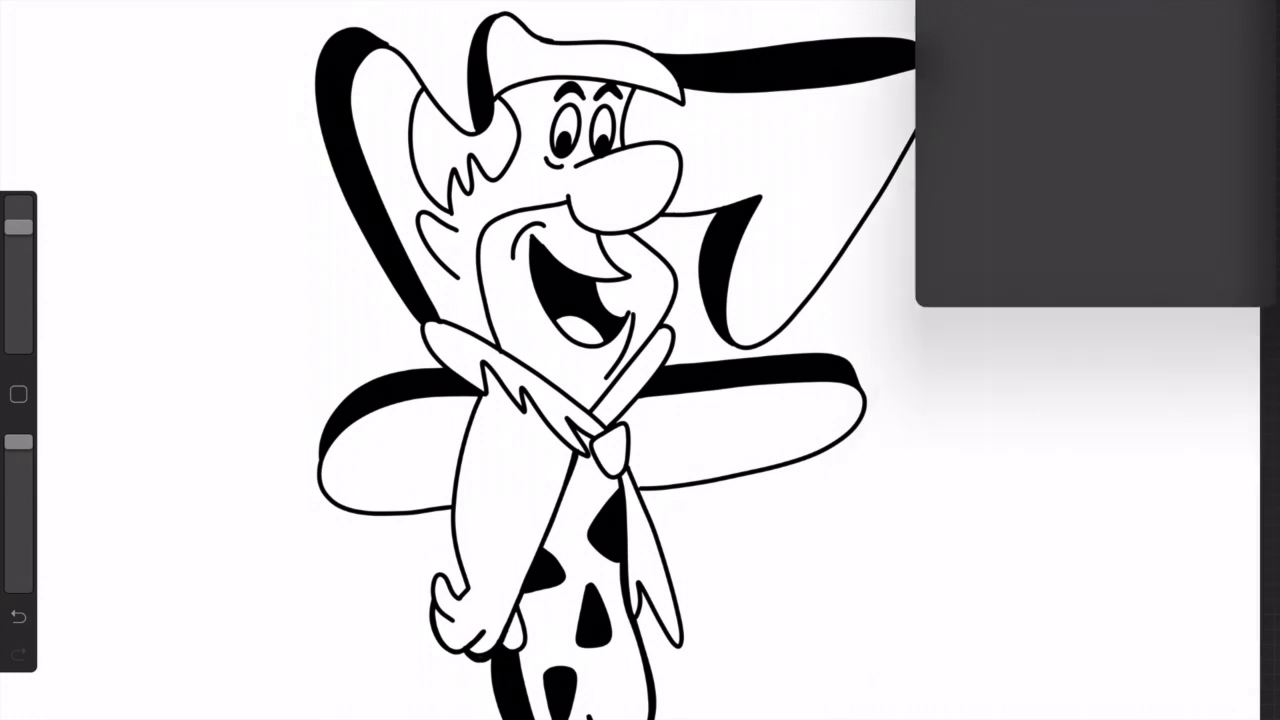
{"action": "left_click_drag", "start_coordinate": [1153, 5], "coordinate": [600, 55]}
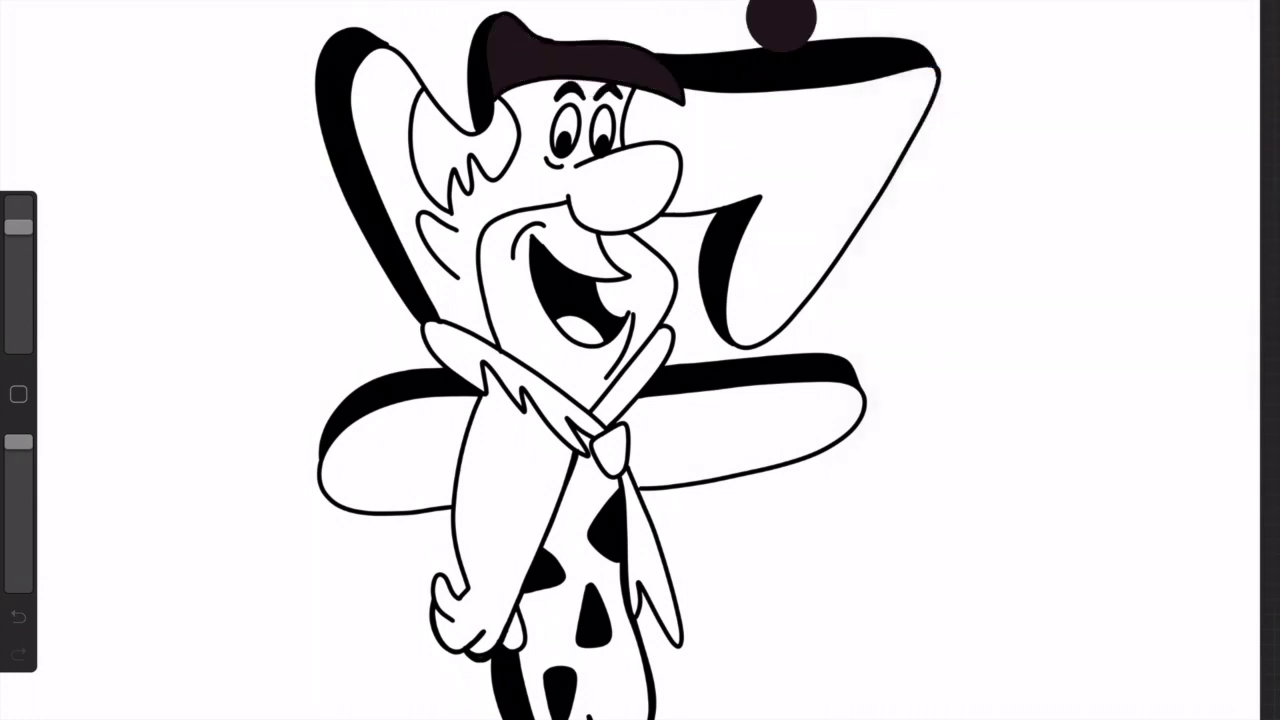
{"action": "left_click_drag", "start_coordinate": [1153, 5], "coordinate": [465, 150]}
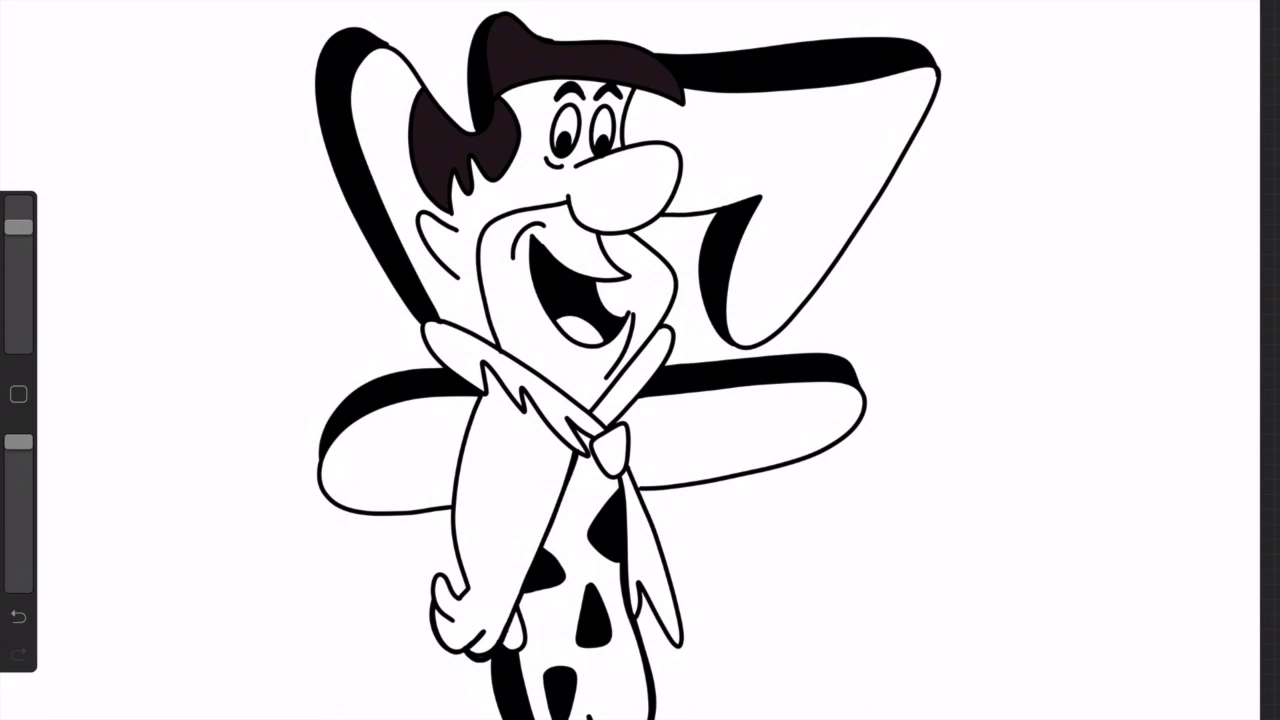
Step: Draw three thin strand lines through the dark hair
{"action": "left_click_drag", "start_coordinate": [456, 112], "coordinate": [470, 132]}
{"action": "left_click_drag", "start_coordinate": [446, 58], "coordinate": [472, 132]}
{"action": "left_click_drag", "start_coordinate": [438, 80], "coordinate": [456, 122]}
{"action": "left_click", "coordinate": [993, 248]}
Step: Pick cyan and ColorDrop it into the tie knot, lower tie and collar
{"action": "left_click", "coordinate": [1155, 97]}
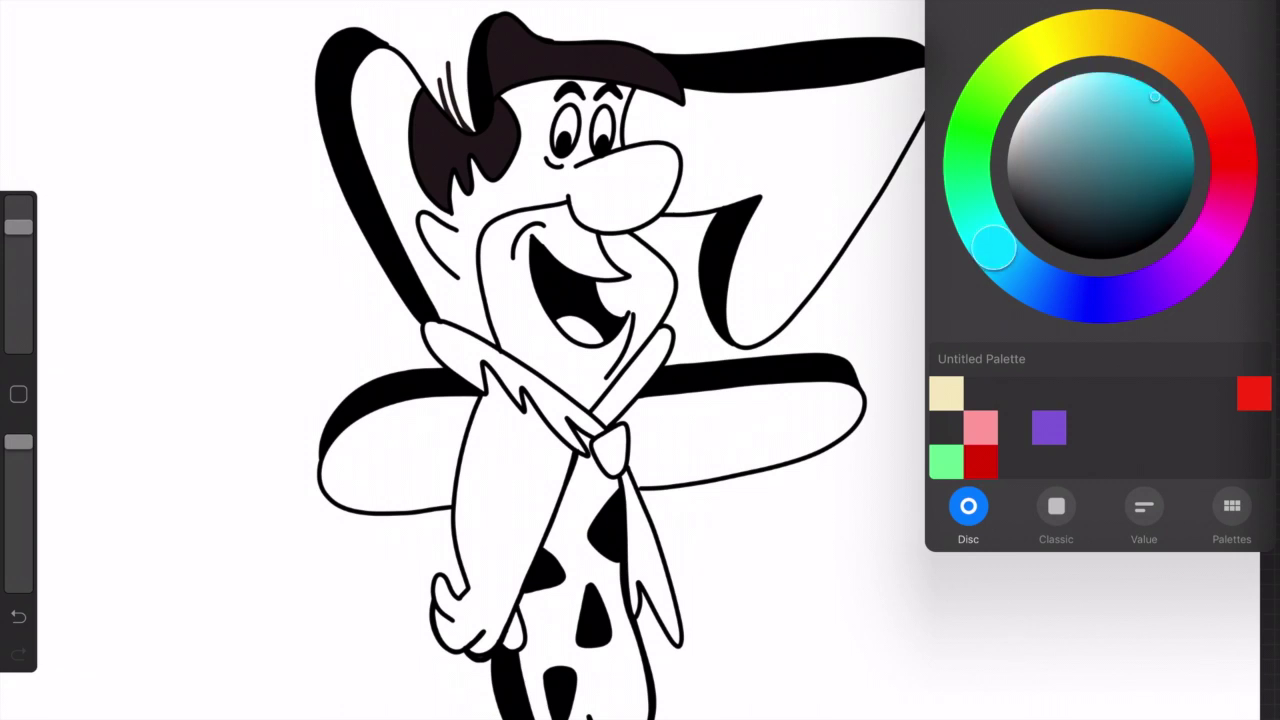
{"action": "left_click_drag", "start_coordinate": [1155, 97], "coordinate": [1162, 133]}
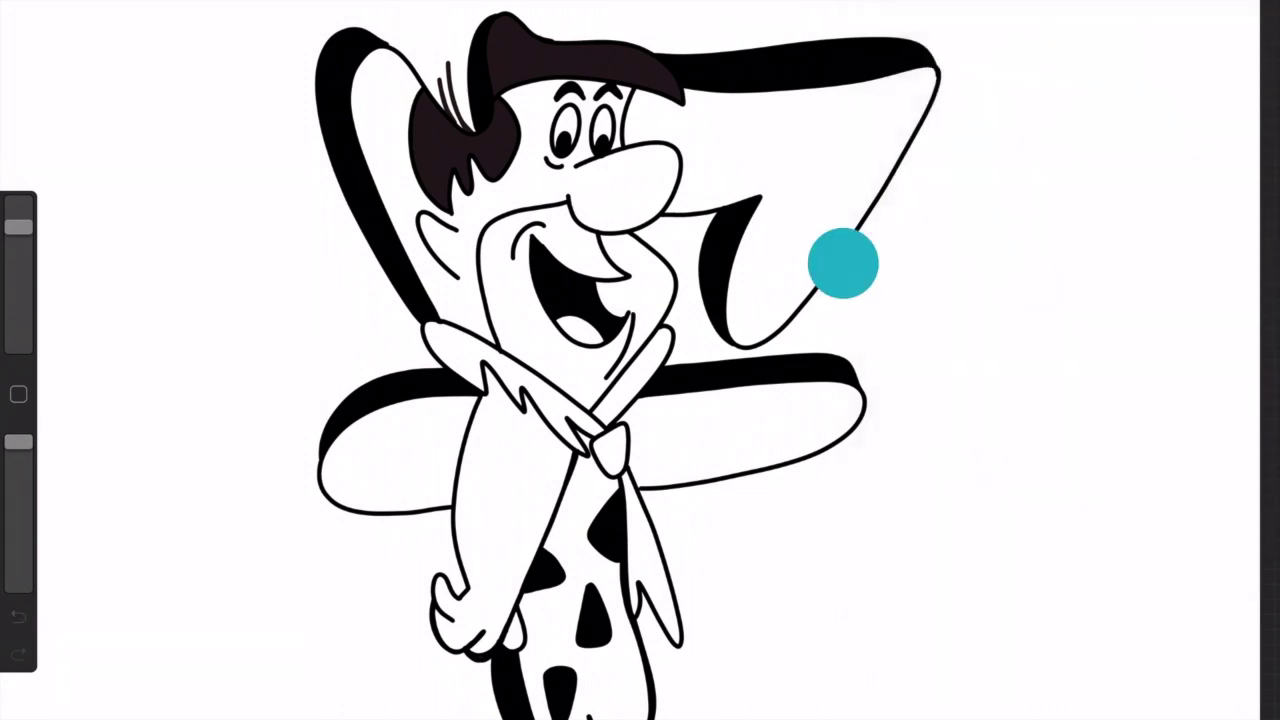
{"action": "left_click_drag", "start_coordinate": [1250, 10], "coordinate": [615, 450]}
{"action": "left_click", "coordinate": [1213, 22]}
{"action": "left_click", "coordinate": [1034, 86]}
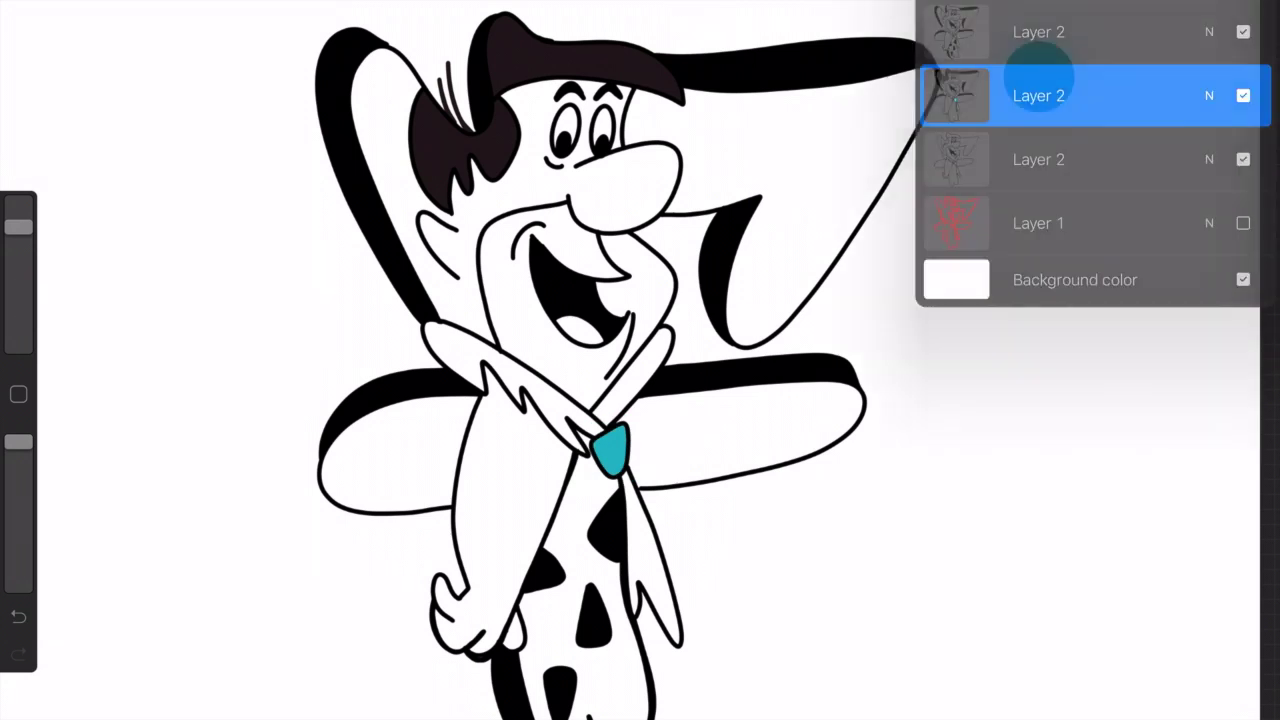
{"action": "left_click", "coordinate": [650, 565]}
{"action": "left_click_drag", "start_coordinate": [1250, 10], "coordinate": [649, 357]}
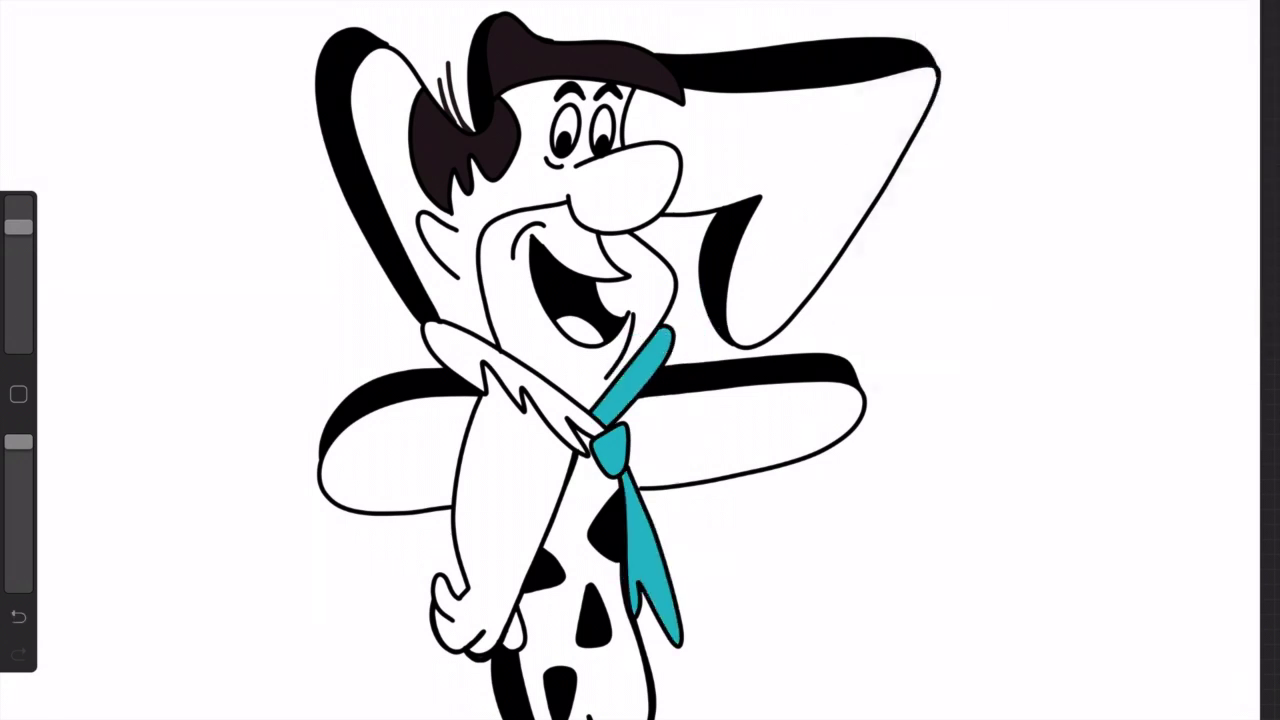
{"action": "scroll", "coordinate": [640, 360], "scroll_direction": "up", "scroll_amount": 3}
{"action": "left_click_drag", "start_coordinate": [1250, 10], "coordinate": [551, 410]}
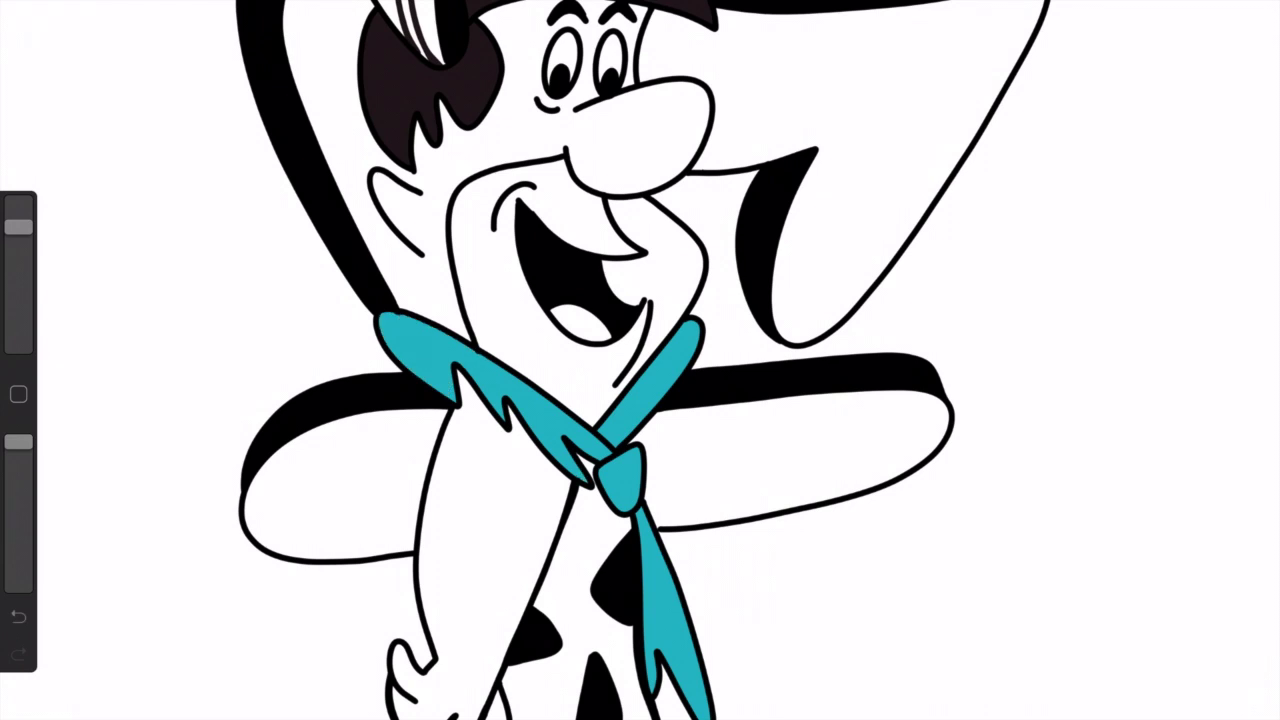
Step: Mix a light pink and fill the tongue with it
{"action": "left_click", "coordinate": [1250, 22]}
{"action": "left_click", "coordinate": [1228, 114]}
{"action": "left_click", "coordinate": [1128, 80]}
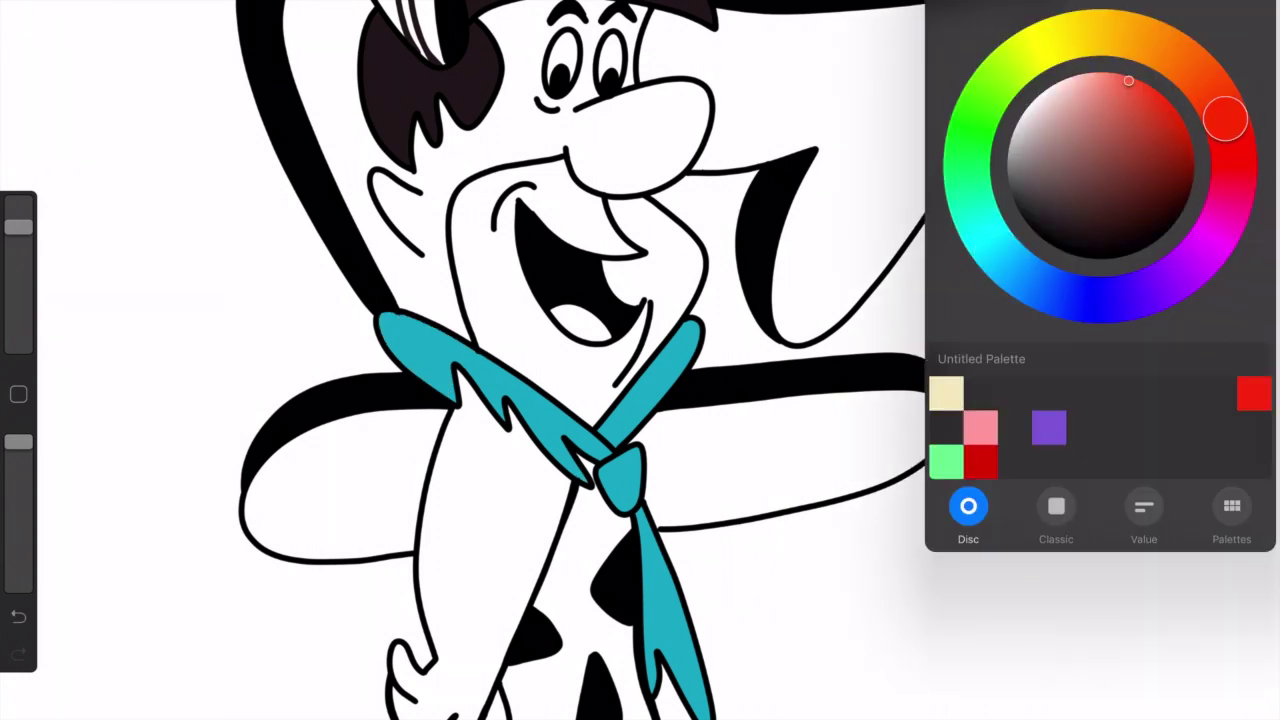
{"action": "left_click_drag", "start_coordinate": [1228, 114], "coordinate": [1232, 187]}
{"action": "left_click", "coordinate": [1128, 80]}
{"action": "left_click_drag", "start_coordinate": [1128, 80], "coordinate": [1131, 96]}
{"action": "left_click_drag", "start_coordinate": [1250, 10], "coordinate": [594, 309]}
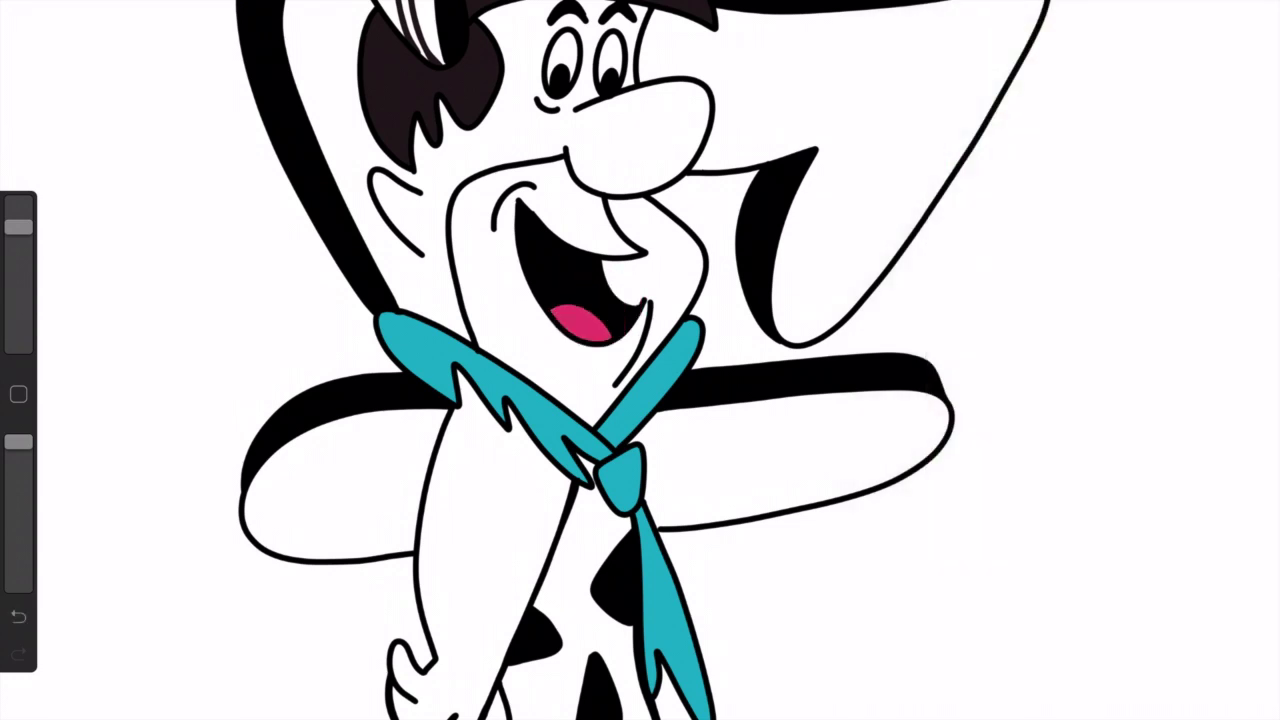
{"action": "left_click", "coordinate": [1250, 22]}
Step: Fill the face and left arm with a light peach skin tone
{"action": "left_click_drag", "start_coordinate": [1229, 183], "coordinate": [1162, 48]}
{"action": "left_click_drag", "start_coordinate": [1120, 95], "coordinate": [1087, 78]}
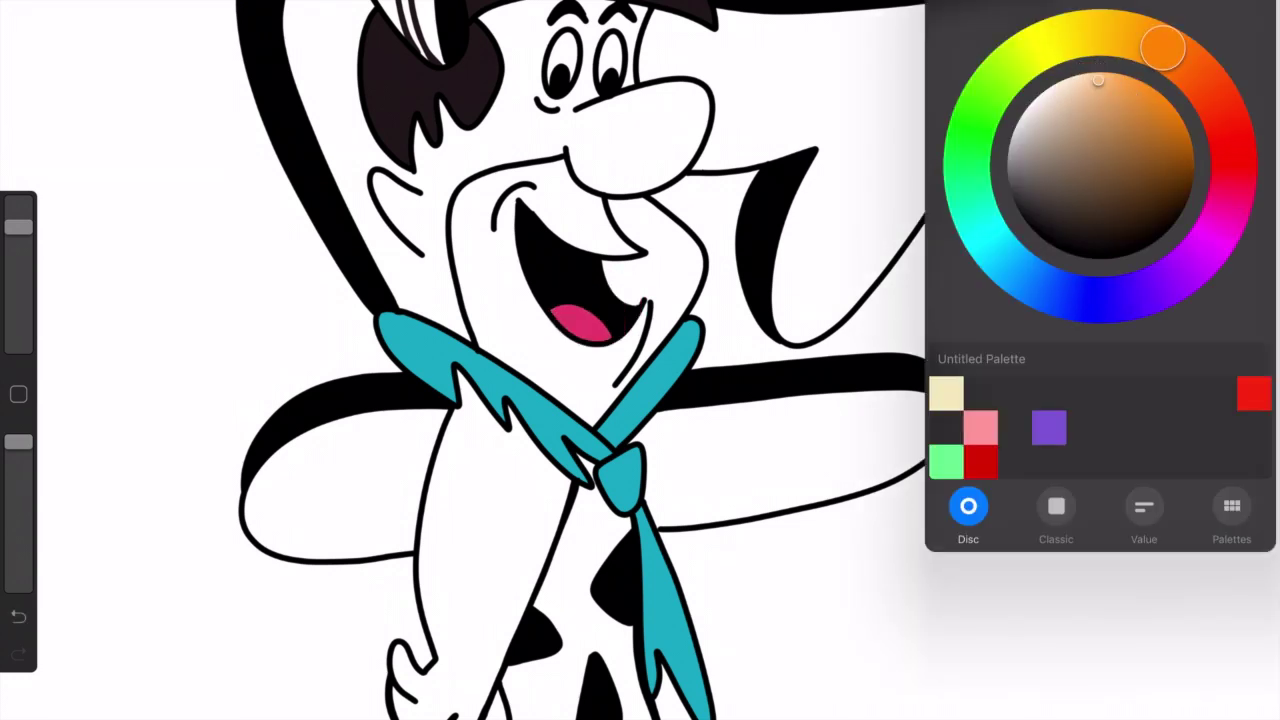
{"action": "left_click_drag", "start_coordinate": [1250, 10], "coordinate": [677, 143]}
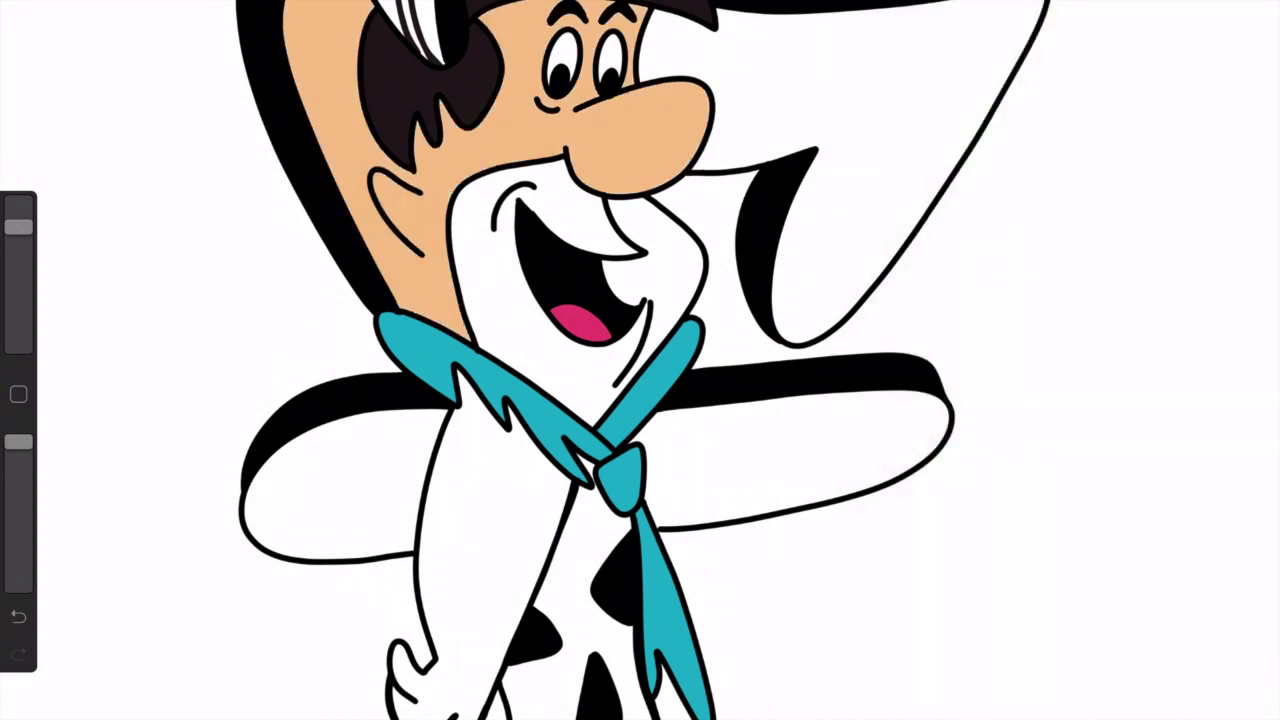
{"action": "left_click_drag", "start_coordinate": [1250, 10], "coordinate": [512, 481]}
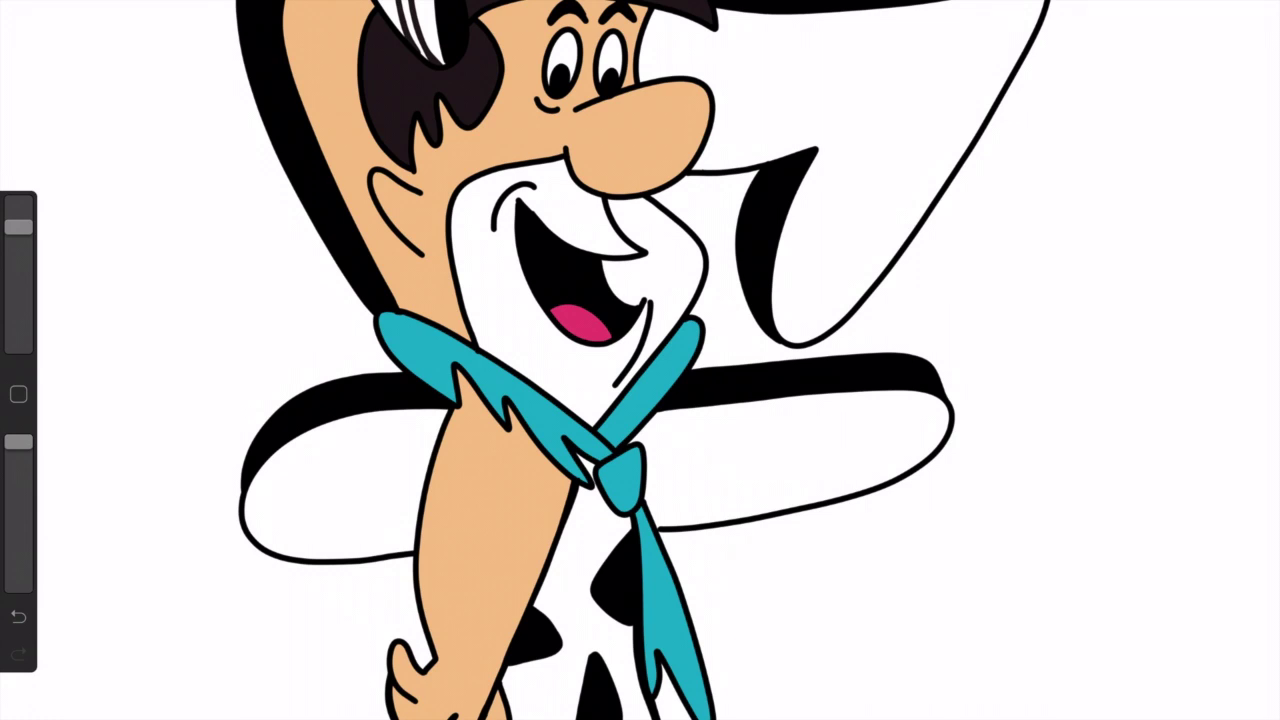
Step: Fill the chin and jaw darker tan and the shirt saturated orange
{"action": "left_click", "coordinate": [1250, 10]}
{"action": "mouse_move", "coordinate": [1158, 40]}
{"action": "left_mouse_down"}
{"action": "mouse_move", "coordinate": [1120, 86]}
{"action": "mouse_move", "coordinate": [1158, 40]}
{"action": "left_mouse_up"}
{"action": "mouse_move", "coordinate": [1250, 10]}
{"action": "left_mouse_down"}
{"action": "mouse_move", "coordinate": [860, 138]}
{"action": "mouse_move", "coordinate": [665, 277]}
{"action": "left_mouse_up"}
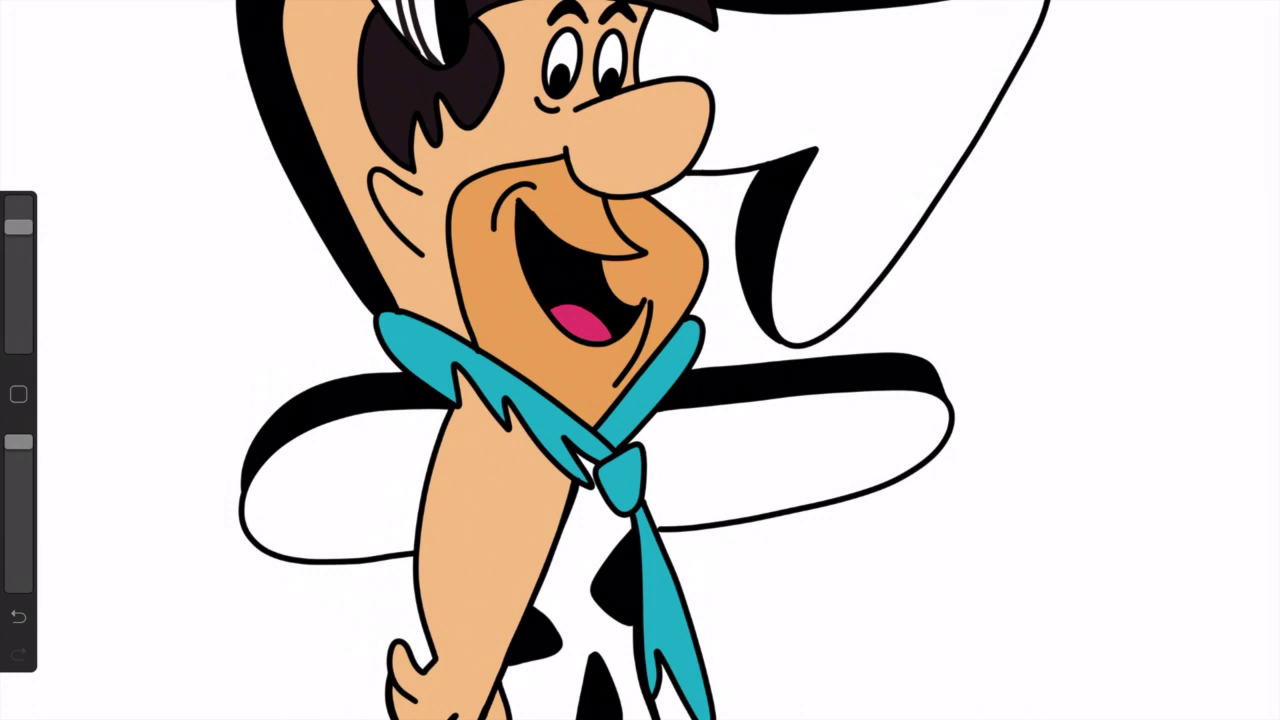
{"action": "left_click", "coordinate": [1250, 10]}
{"action": "left_click_drag", "start_coordinate": [1133, 95], "coordinate": [1178, 113]}
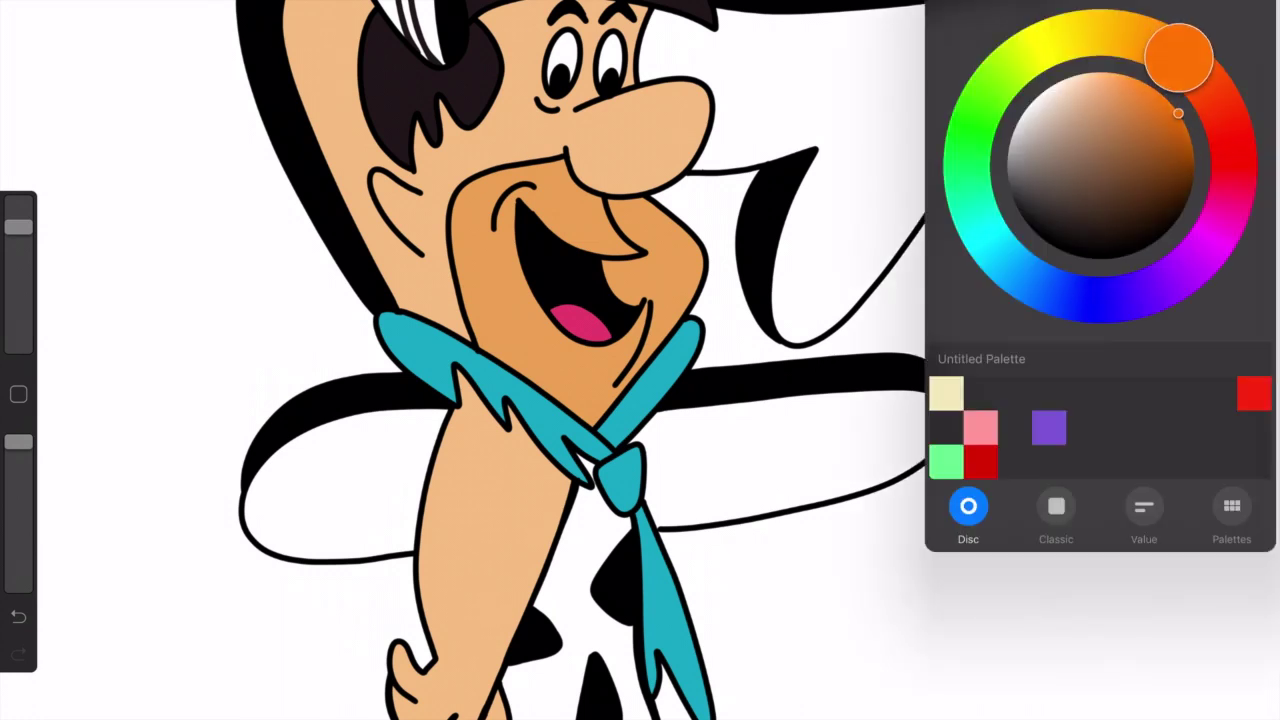
{"action": "mouse_move", "coordinate": [1250, 10]}
{"action": "left_mouse_down"}
{"action": "mouse_move", "coordinate": [820, 286]}
{"action": "mouse_move", "coordinate": [591, 534]}
{"action": "left_mouse_up"}
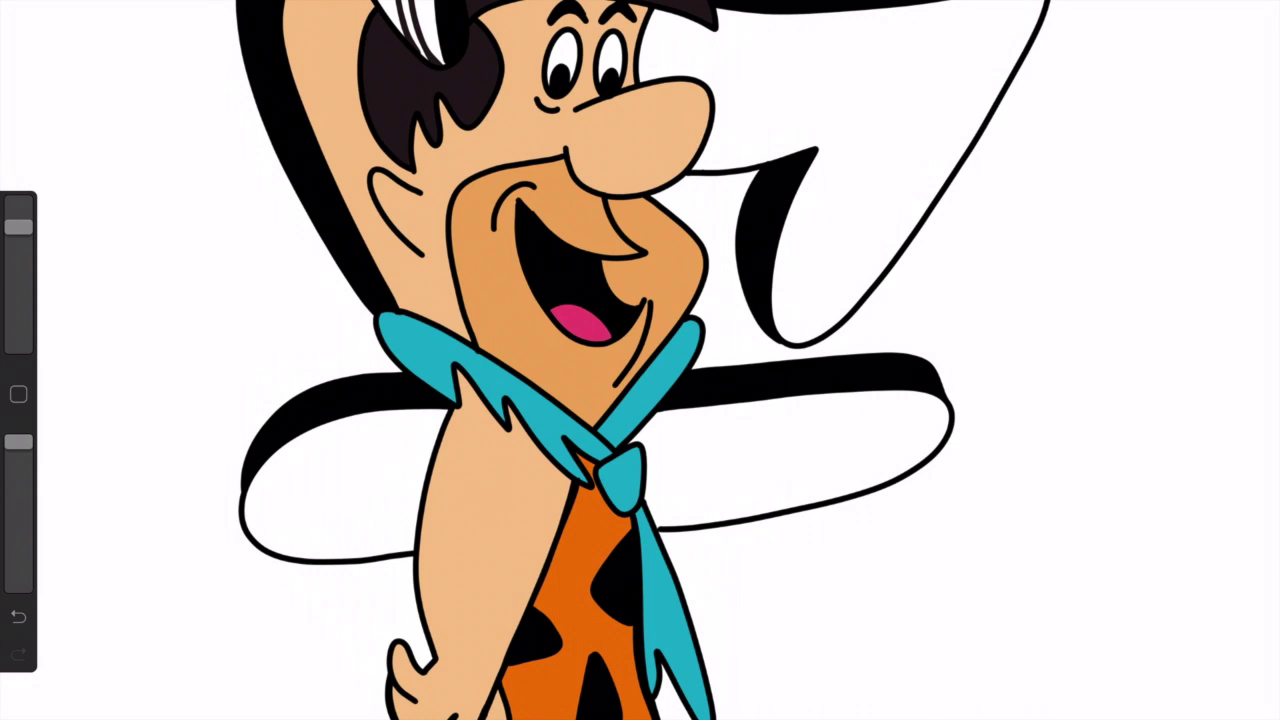
Step: Pick yellow and ColorDrop it into the F's upper section and left crossbar
{"action": "key", "text": "l"}
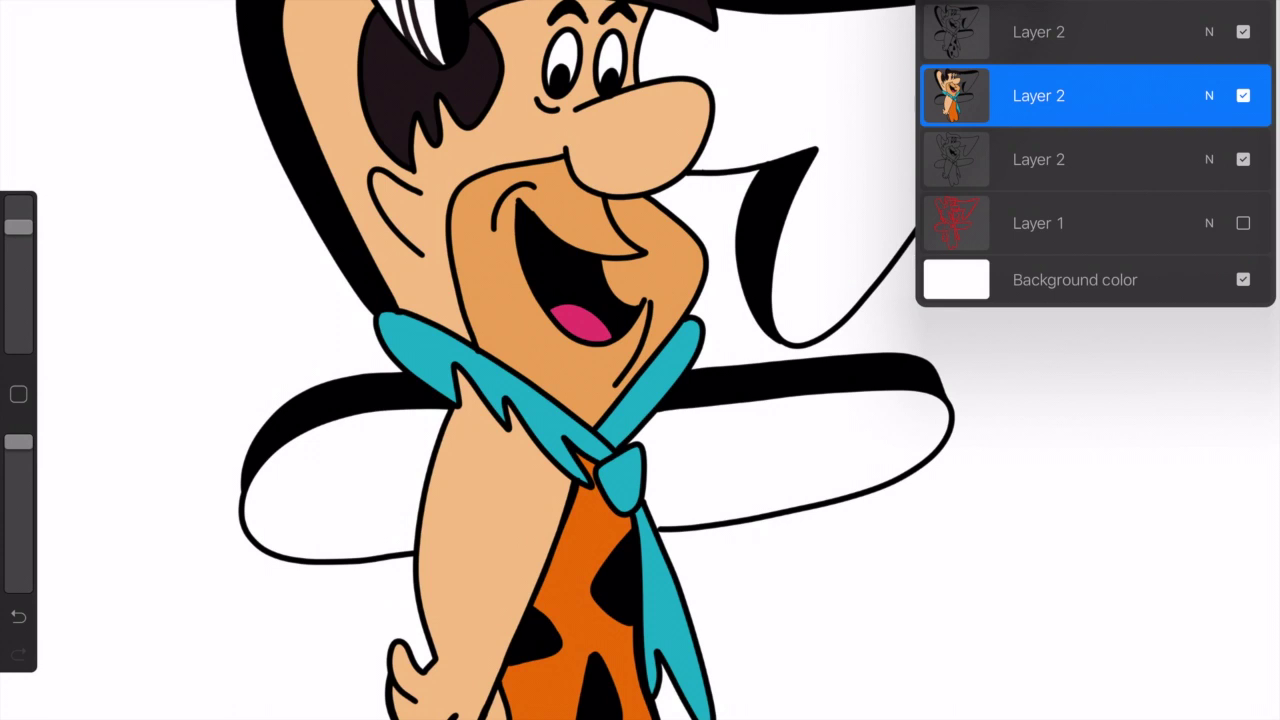
{"action": "key", "text": "c"}
{"action": "left_click_drag", "start_coordinate": [1180, 54], "coordinate": [1069, 31]}
{"action": "key", "text": "c"}
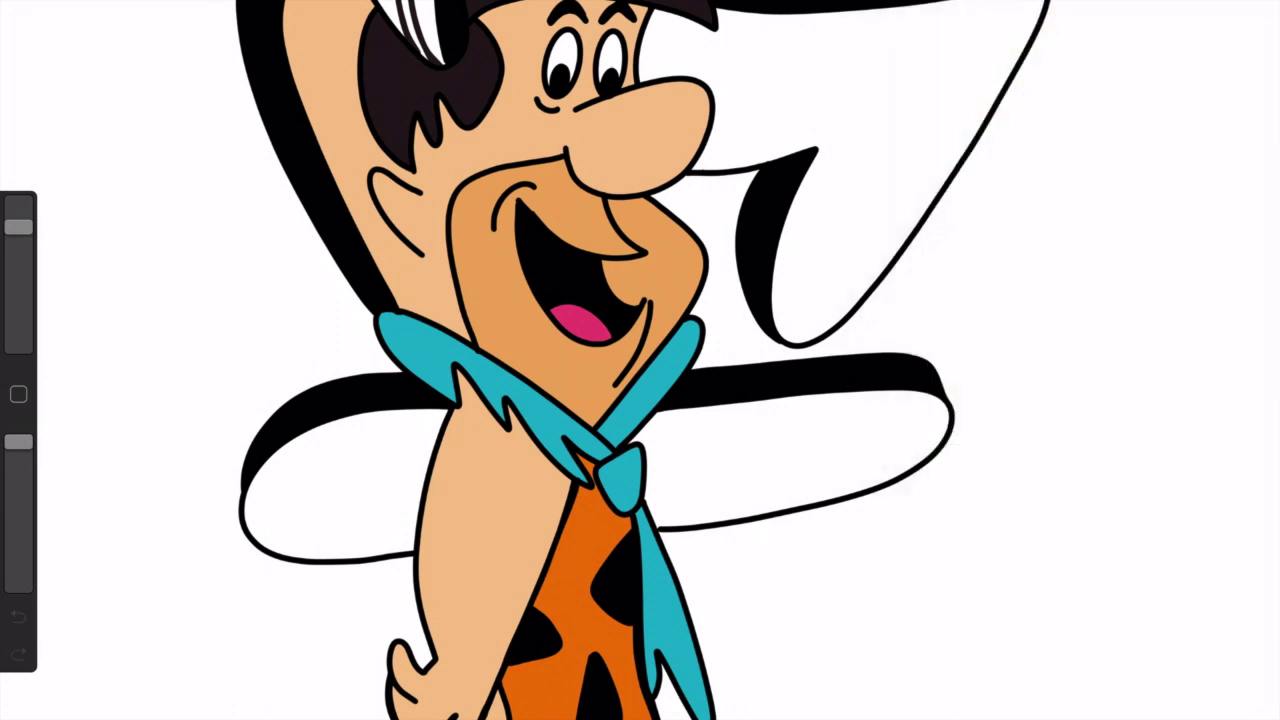
{"action": "left_click_drag", "start_coordinate": [1252, 22], "coordinate": [939, 81]}
{"action": "left_click_drag", "start_coordinate": [1252, 22], "coordinate": [394, 464]}
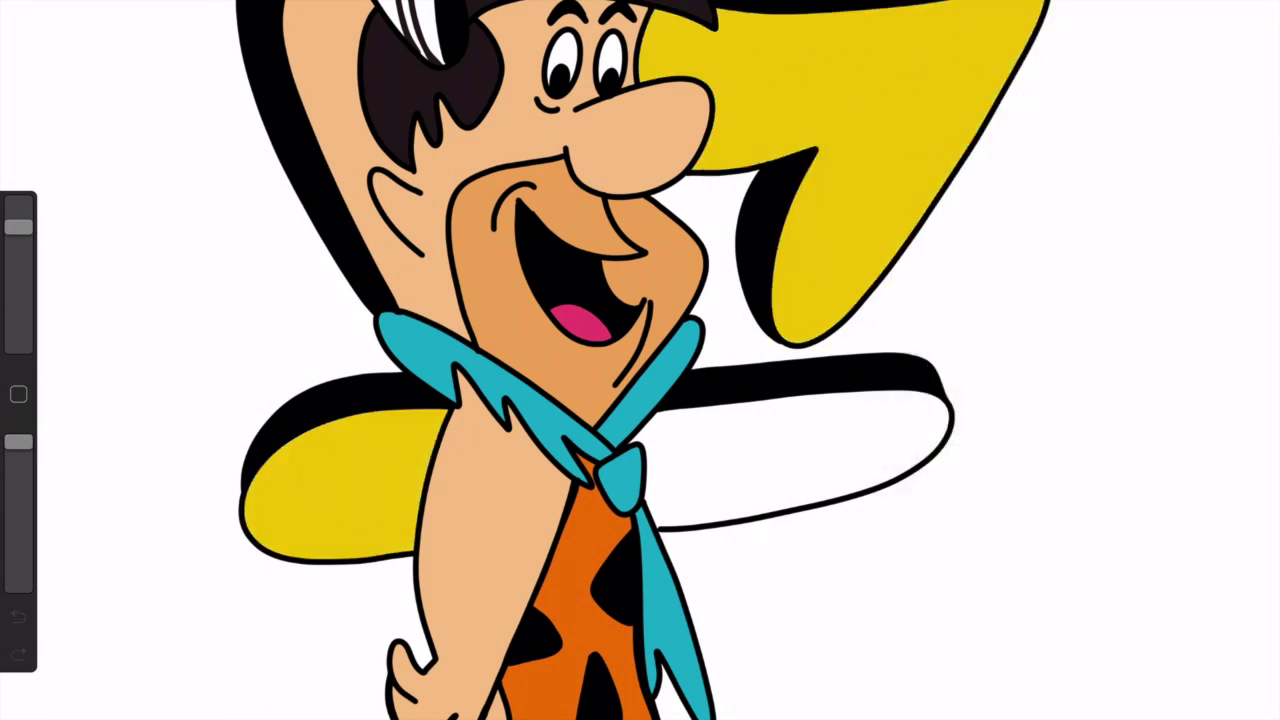
{"action": "scroll", "coordinate": [640, 360], "scroll_direction": "down", "scroll_amount": 2}
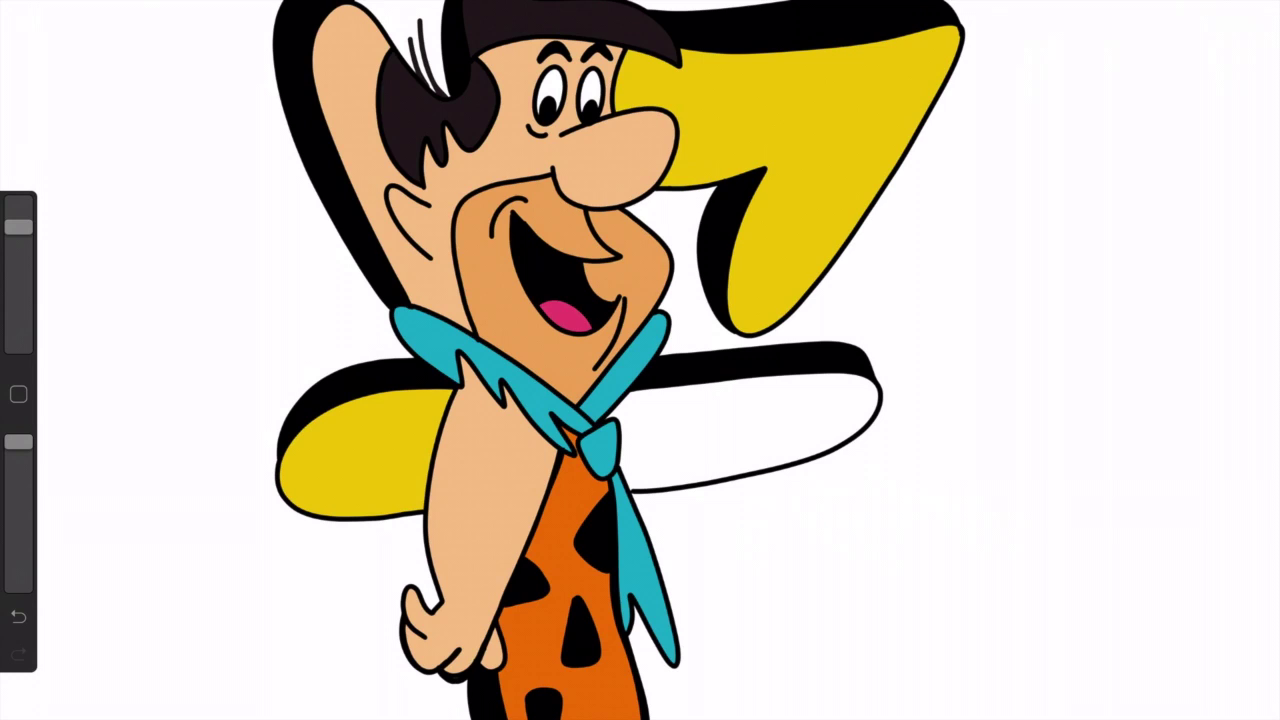
{"action": "left_click", "coordinate": [1252, 22]}
{"action": "left_click_drag", "start_coordinate": [1178, 116], "coordinate": [1091, 232]}
Step: Sketch black rock-texture strokes across the slab, undoing a stray hatch and a stroke near the tie
{"action": "left_click", "coordinate": [1212, 22]}
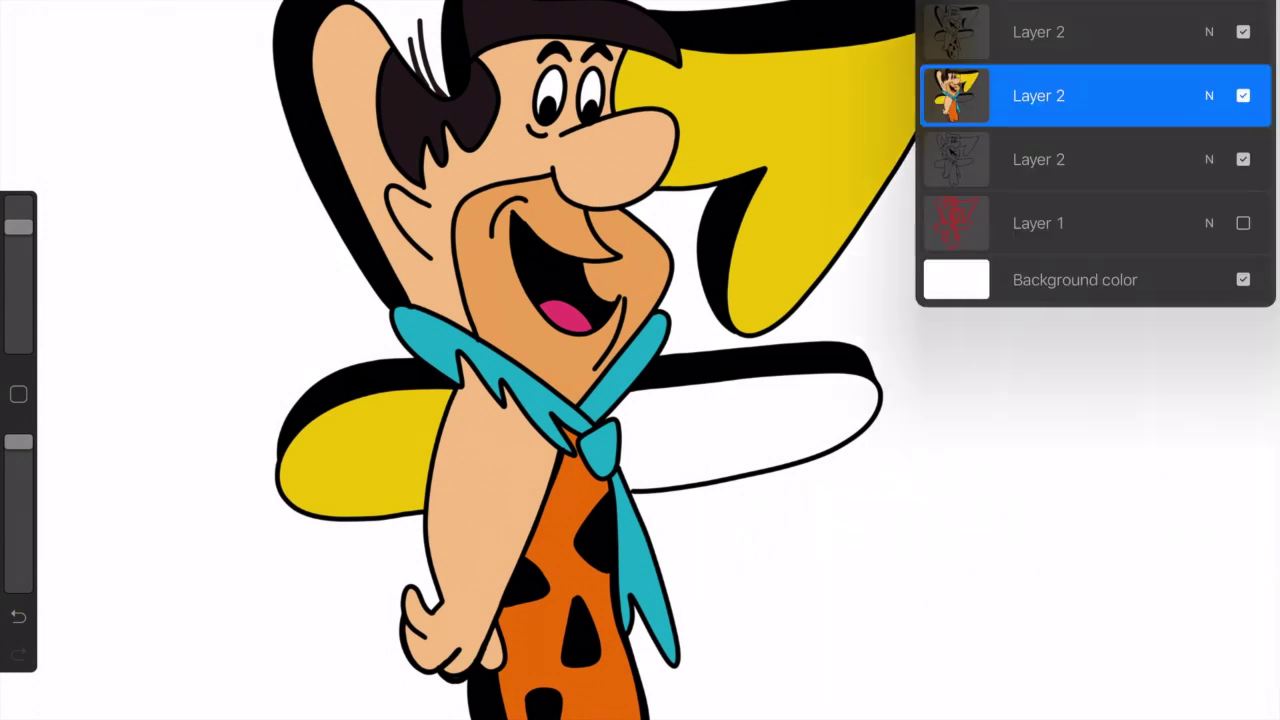
{"action": "left_click", "coordinate": [1212, 22]}
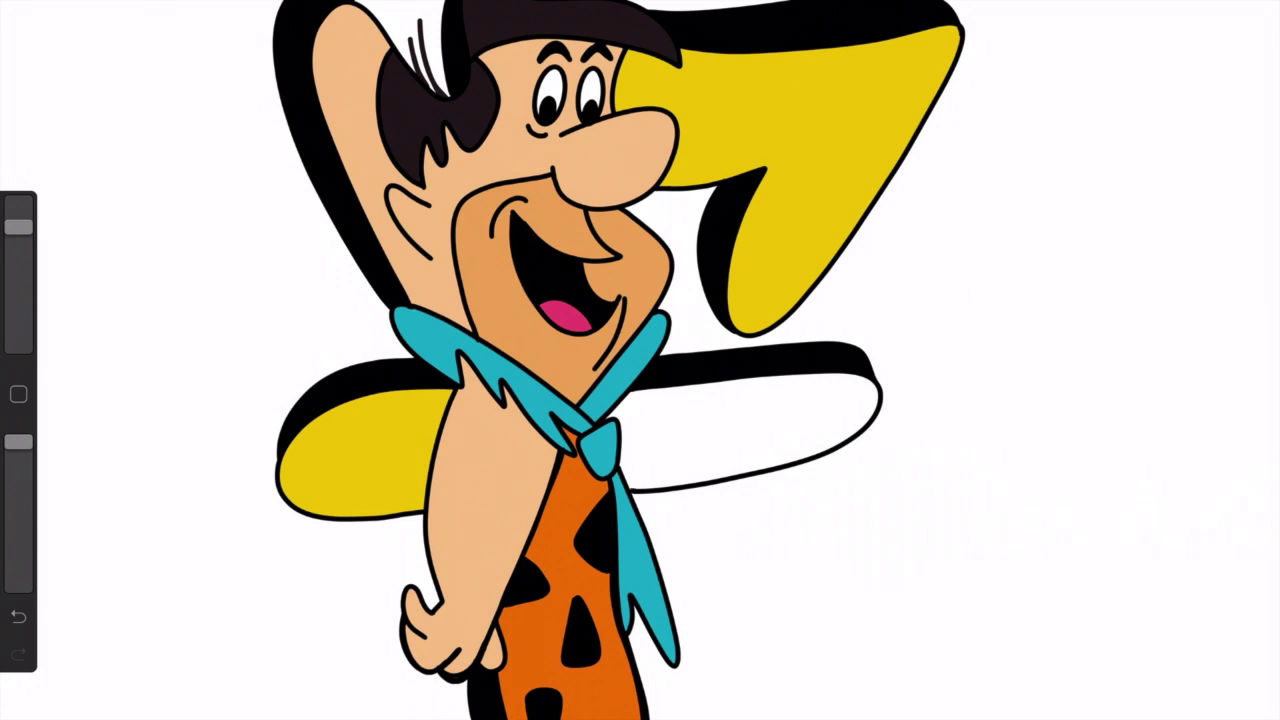
{"action": "left_click_drag", "start_coordinate": [692, 482], "coordinate": [766, 450]}
{"action": "left_click_drag", "start_coordinate": [748, 458], "coordinate": [800, 426]}
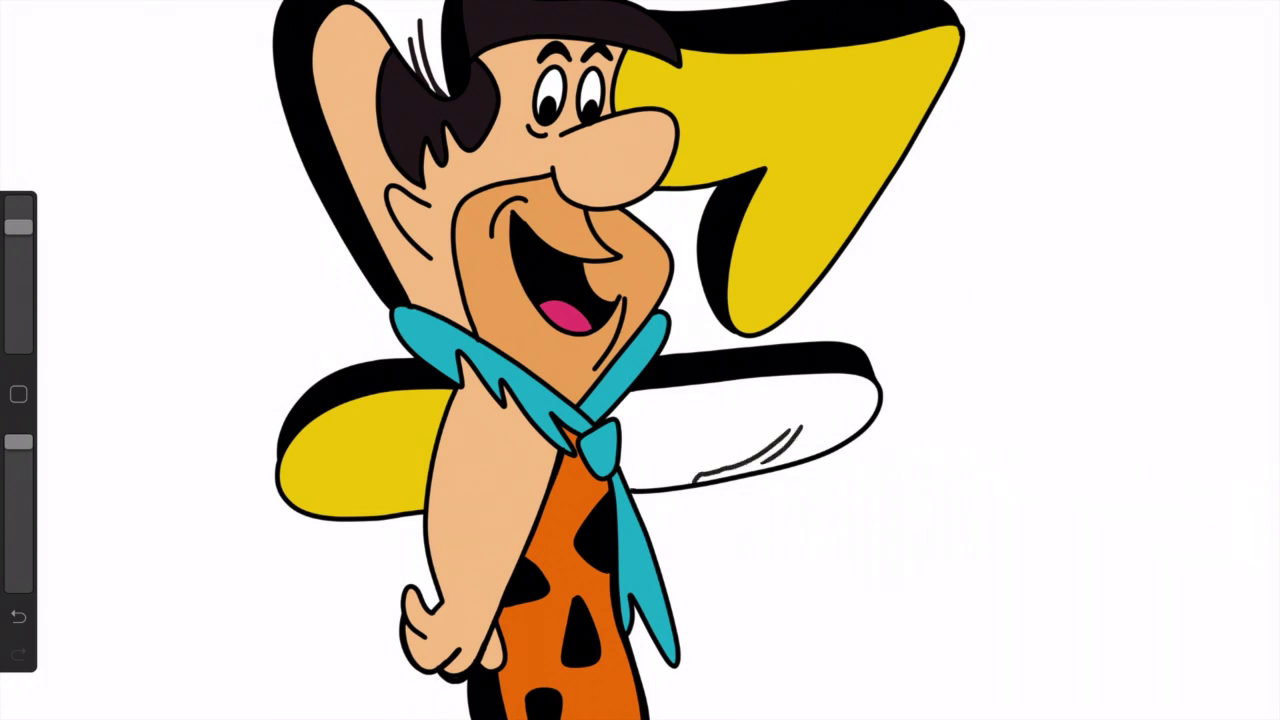
{"action": "mouse_move", "coordinate": [800, 375]}
{"action": "left_mouse_down"}
{"action": "mouse_move", "coordinate": [846, 384]}
{"action": "mouse_move", "coordinate": [858, 430]}
{"action": "mouse_move", "coordinate": [820, 452]}
{"action": "left_mouse_up"}
{"action": "left_click_drag", "start_coordinate": [782, 377], "coordinate": [830, 394]}
{"action": "key", "text": "ctrl+z"}
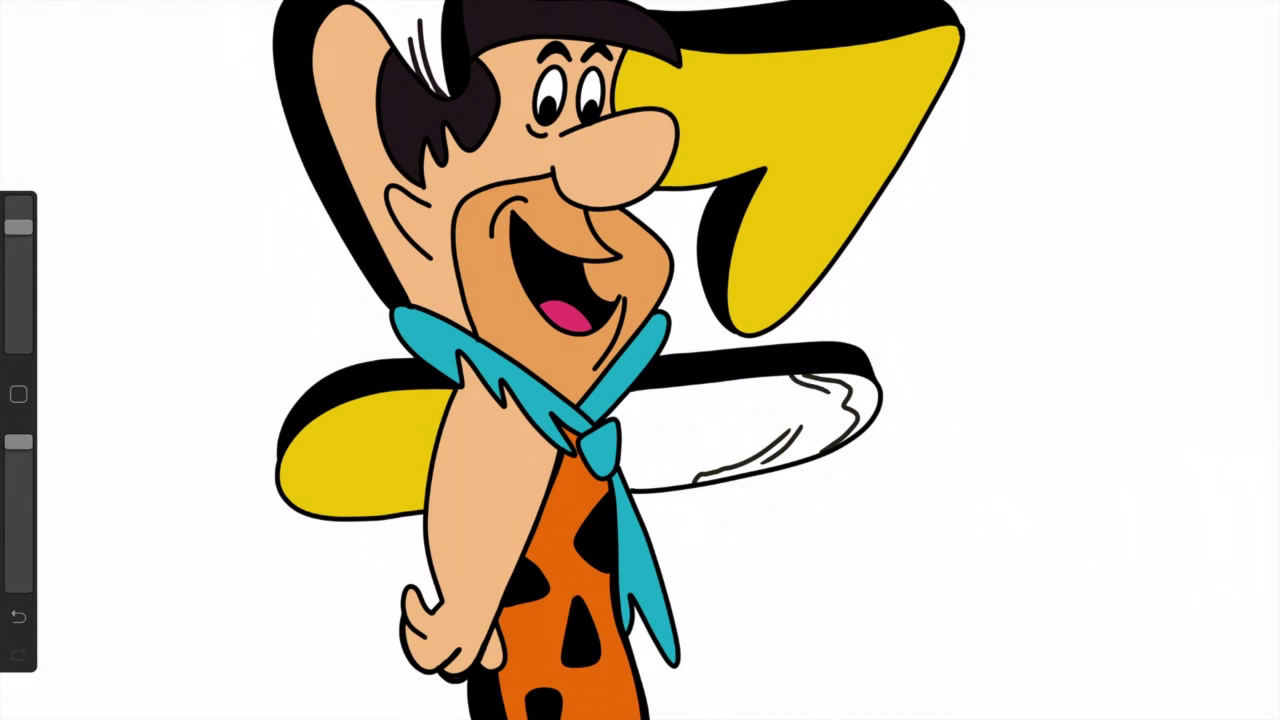
{"action": "left_click_drag", "start_coordinate": [630, 397], "coordinate": [624, 468]}
{"action": "key", "text": "ctrl+z"}
{"action": "mouse_move", "coordinate": [634, 399]}
{"action": "left_mouse_down"}
{"action": "mouse_move", "coordinate": [623, 414]}
{"action": "mouse_move", "coordinate": [632, 466]}
{"action": "left_mouse_up"}
Step: Try a grey fill on the slab, undo it, and add a small dark dot
{"action": "left_click", "coordinate": [1255, 18]}
{"action": "left_click_drag", "start_coordinate": [1088, 230], "coordinate": [1011, 165]}
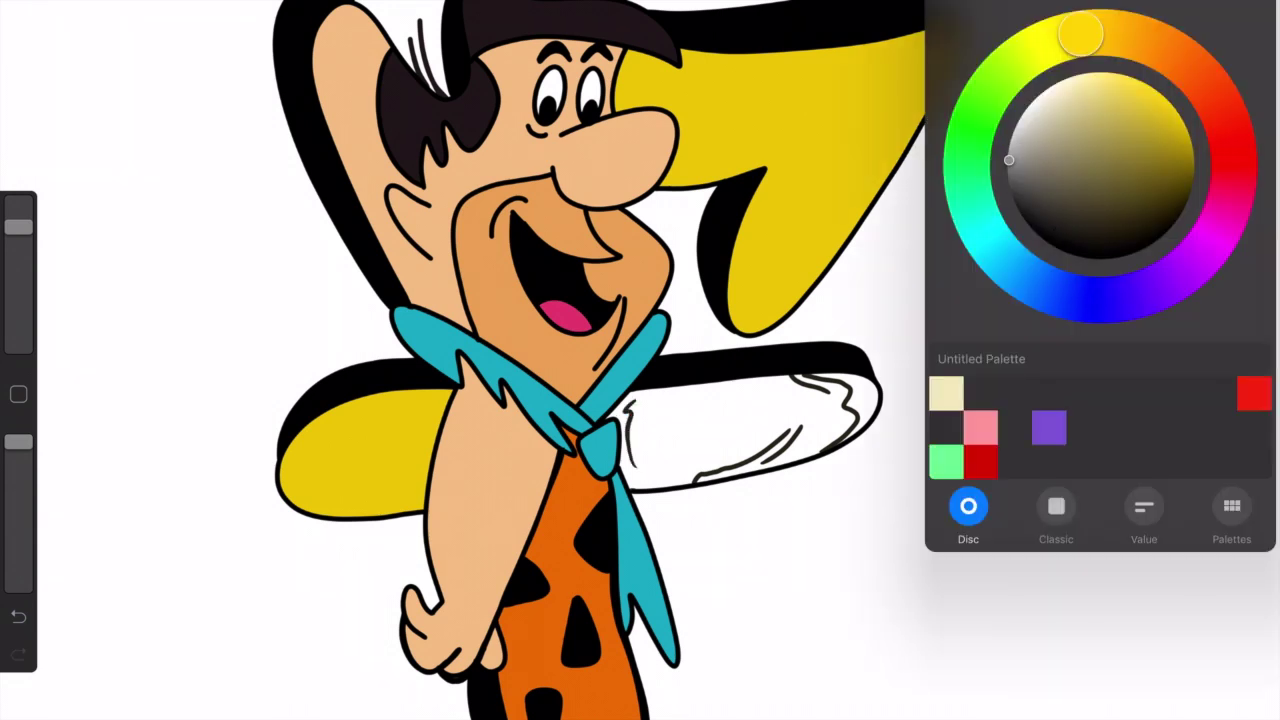
{"action": "left_click", "coordinate": [793, 357]}
{"action": "left_click_drag", "start_coordinate": [793, 357], "coordinate": [790, 410]}
{"action": "left_click", "coordinate": [1255, 18]}
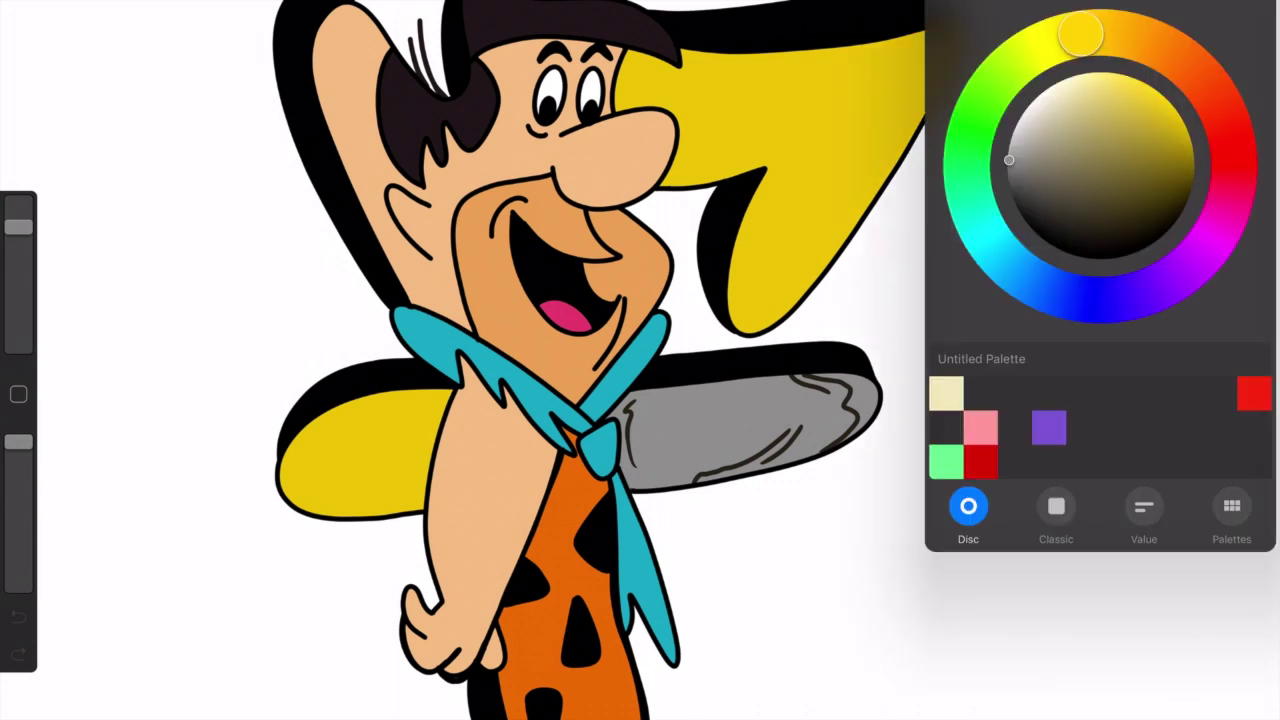
{"action": "left_click_drag", "start_coordinate": [1011, 165], "coordinate": [1034, 206]}
{"action": "key", "text": "ctrl+z"}
{"action": "left_click", "coordinate": [1255, 18]}
{"action": "scroll", "coordinate": [588, 360], "scroll_direction": "up", "scroll_amount": 2}
{"action": "scroll", "coordinate": [588, 360], "scroll_direction": "up", "scroll_amount": 2}
{"action": "key", "text": "ctrl+z"}
{"action": "left_click", "coordinate": [840, 485]}
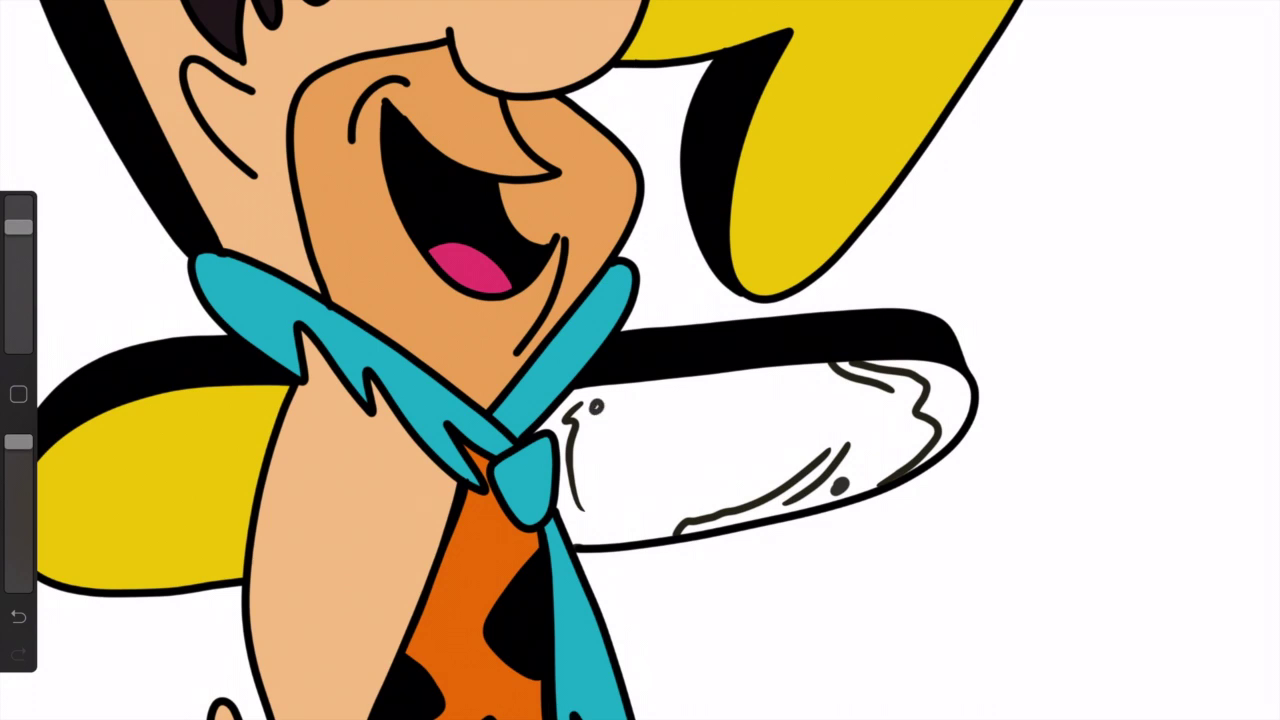
Step: With a smaller brush, add short texture strokes to the slab and fill it grey
{"action": "left_click_drag", "start_coordinate": [18, 226], "coordinate": [18, 250]}
{"action": "left_click_drag", "start_coordinate": [933, 397], "coordinate": [948, 440]}
{"action": "left_click_drag", "start_coordinate": [581, 454], "coordinate": [586, 490]}
{"action": "left_click_drag", "start_coordinate": [820, 369], "coordinate": [768, 378]}
{"action": "left_click_drag", "start_coordinate": [818, 377], "coordinate": [778, 387]}
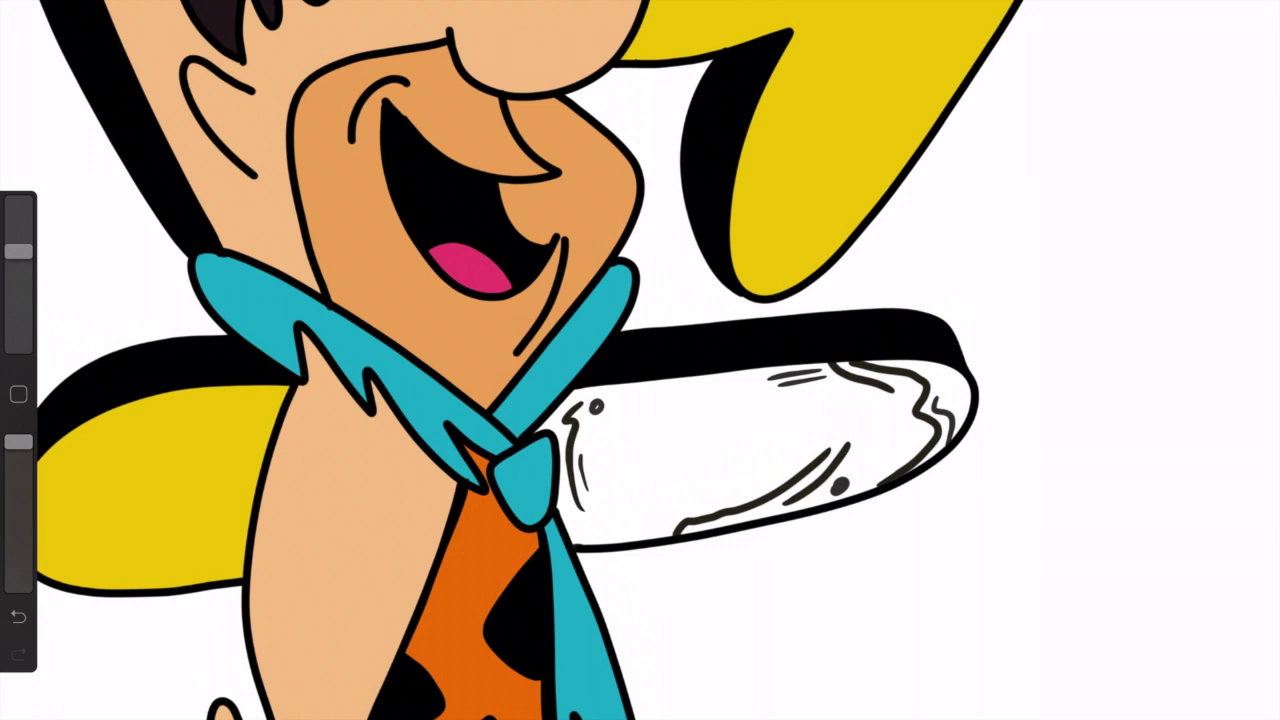
{"action": "left_click", "coordinate": [1262, 10]}
{"action": "left_click_drag", "start_coordinate": [1030, 206], "coordinate": [1015, 160]}
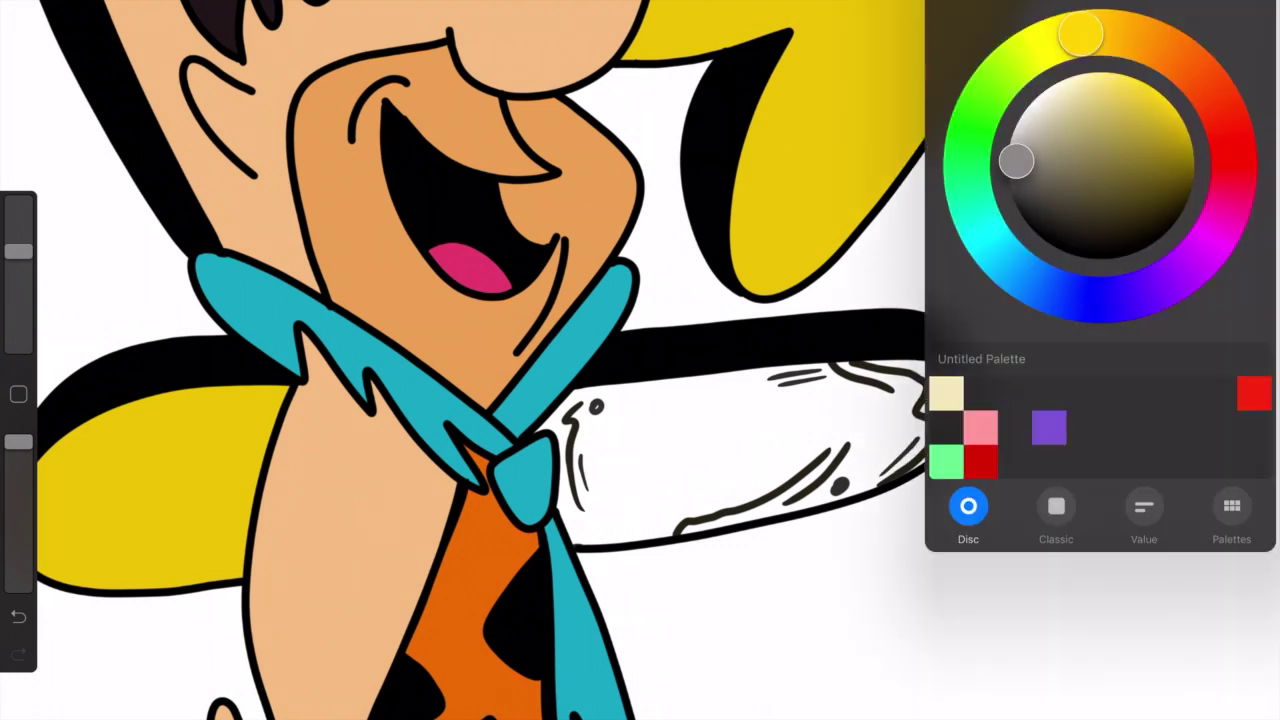
{"action": "left_click_drag", "start_coordinate": [1262, 10], "coordinate": [760, 450]}
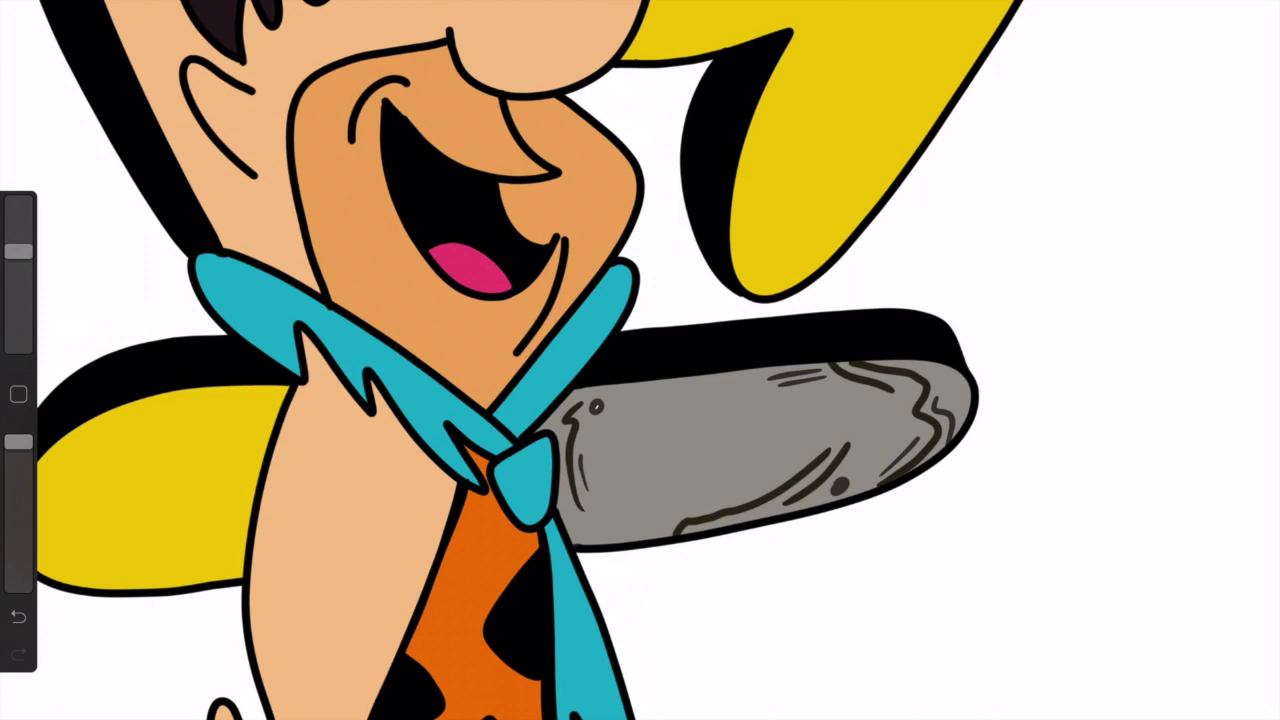
Step: Hand-letter BEDROCK on the grey slab in a dark colour, with hatching below
{"action": "left_click", "coordinate": [1262, 10]}
{"action": "left_click_drag", "start_coordinate": [1030, 160], "coordinate": [1031, 206]}
{"action": "left_click", "coordinate": [1262, 10]}
{"action": "left_click_drag", "start_coordinate": [627, 446], "coordinate": [616, 484]}
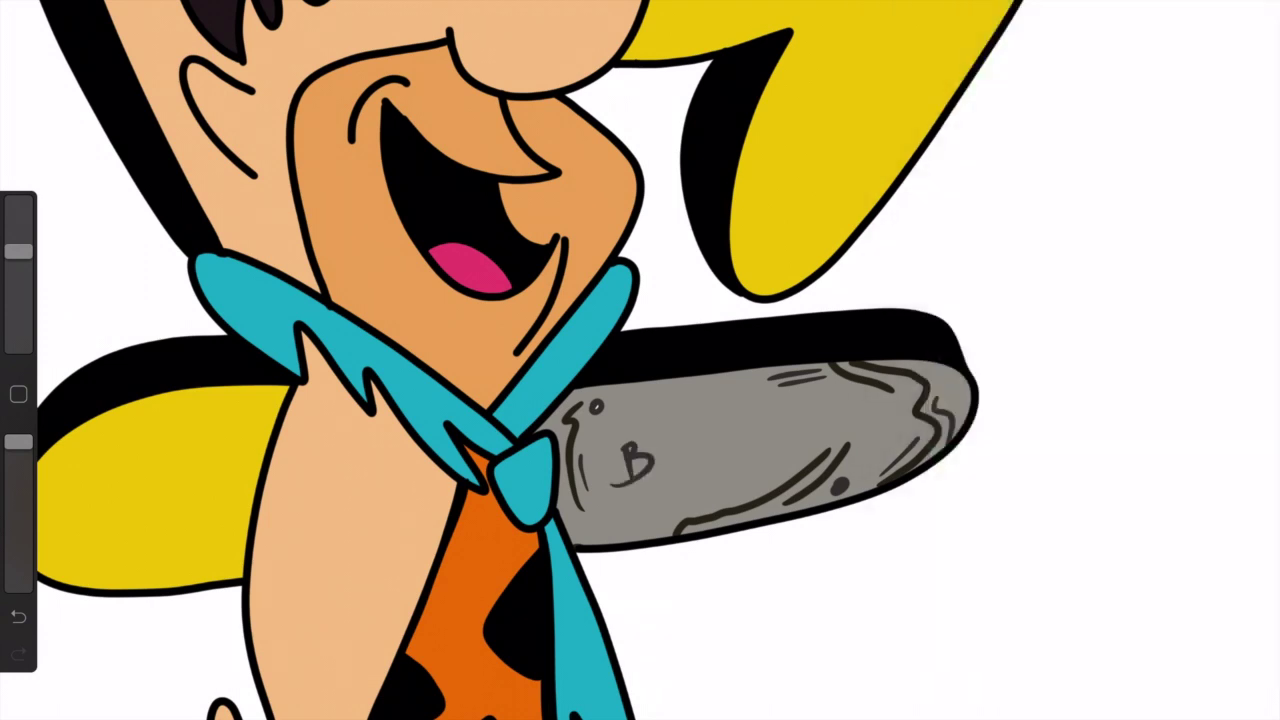
{"action": "mouse_move", "coordinate": [660, 445]}
{"action": "left_mouse_down"}
{"action": "mouse_move", "coordinate": [682, 469]}
{"action": "mouse_move", "coordinate": [685, 438]}
{"action": "left_mouse_up"}
{"action": "mouse_move", "coordinate": [664, 456]}
{"action": "left_mouse_down"}
{"action": "mouse_move", "coordinate": [688, 470]}
{"action": "mouse_move", "coordinate": [742, 458]}
{"action": "mouse_move", "coordinate": [750, 435]}
{"action": "left_mouse_up"}
{"action": "left_click_drag", "start_coordinate": [776, 422], "coordinate": [782, 449]}
{"action": "mouse_move", "coordinate": [820, 408]}
{"action": "left_mouse_down"}
{"action": "mouse_move", "coordinate": [824, 431]}
{"action": "mouse_move", "coordinate": [844, 424]}
{"action": "left_mouse_up"}
{"action": "left_click_drag", "start_coordinate": [688, 508], "coordinate": [740, 497]}
{"action": "left_click_drag", "start_coordinate": [712, 505], "coordinate": [762, 475]}
Step: Duplicate the top layer from the Layers panel
{"action": "scroll", "coordinate": [600, 360], "scroll_direction": "down", "scroll_amount": 3}
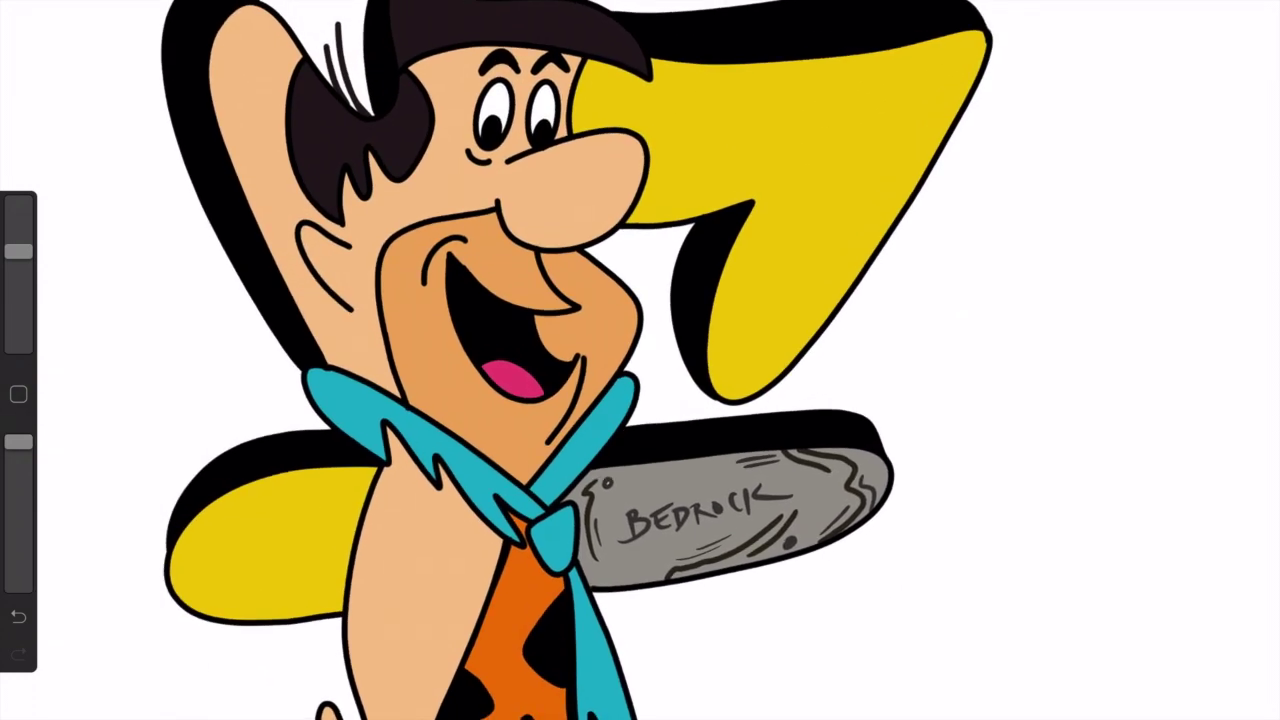
{"action": "key", "text": "l"}
{"action": "left_click_drag", "start_coordinate": [1150, 32], "coordinate": [1010, 32]}
{"action": "left_click", "coordinate": [1154, 32]}
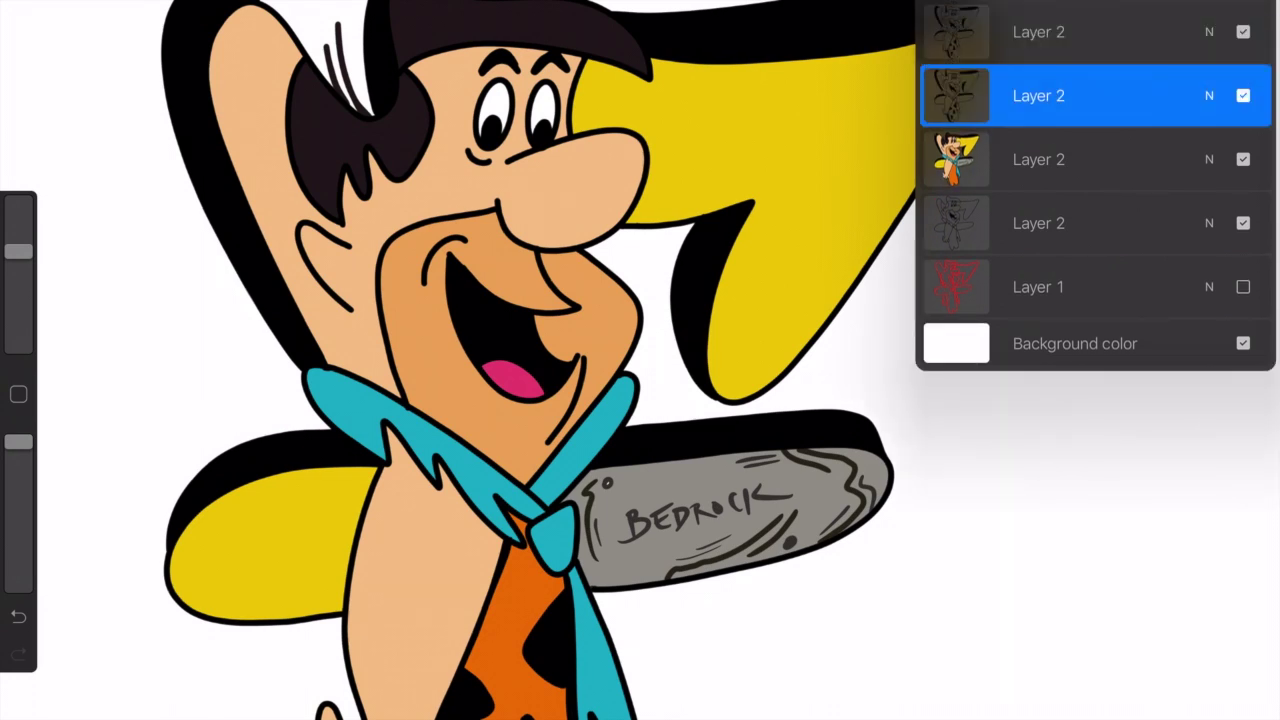
Step: Shade the lower yellow shape's edges with a darkened yellow using Painting > Round Brush
{"action": "key", "text": "l"}
{"action": "left_click_drag", "start_coordinate": [762, 476], "coordinate": [792, 291]}
{"action": "key", "text": "c"}
{"action": "mouse_move", "coordinate": [1178, 114]}
{"action": "left_mouse_down"}
{"action": "mouse_move", "coordinate": [1190, 137]}
{"action": "mouse_move", "coordinate": [1185, 126]}
{"action": "left_mouse_up"}
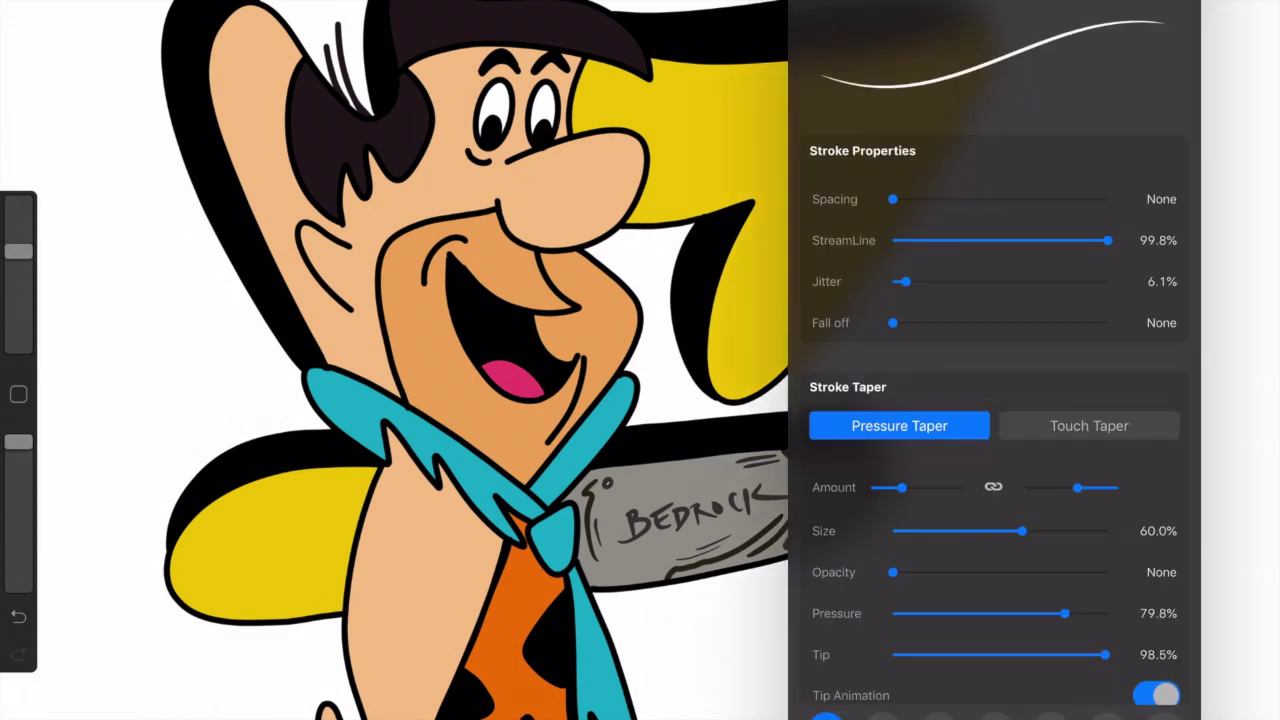
{"action": "key", "text": "b"}
{"action": "left_click", "coordinate": [868, 129]}
{"action": "left_click", "coordinate": [1072, 40]}
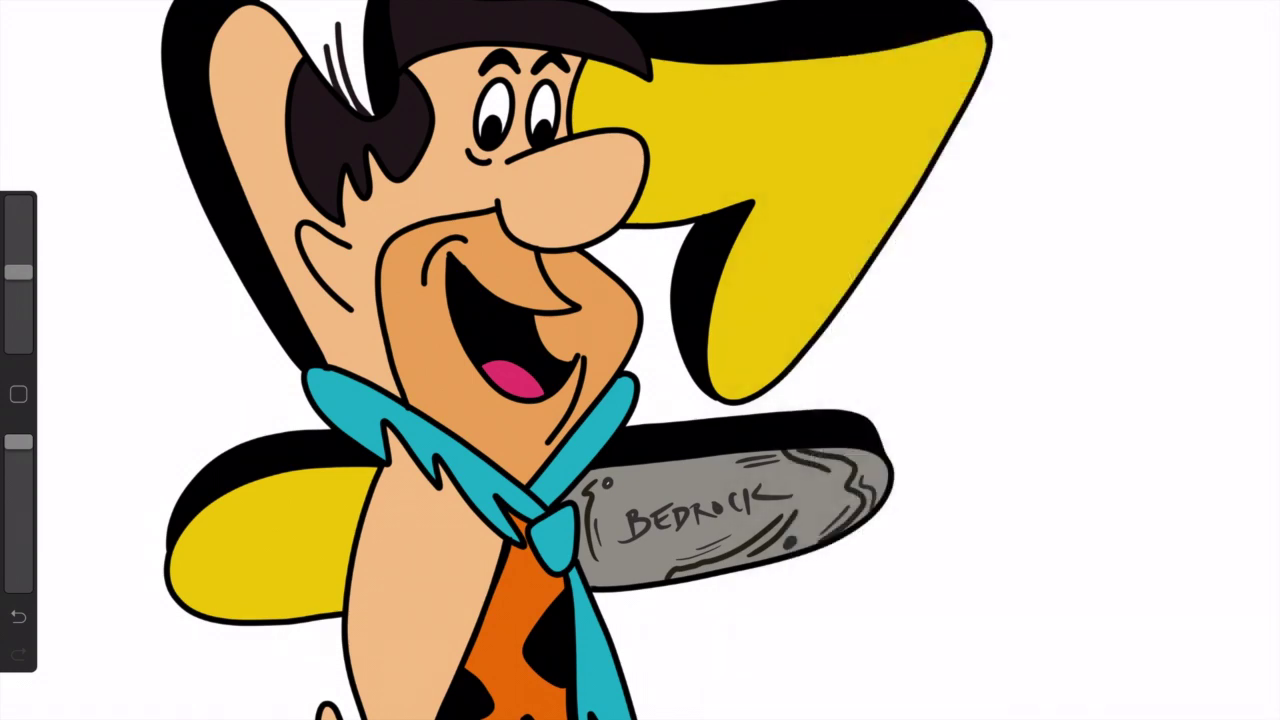
{"action": "mouse_move", "coordinate": [182, 600]}
{"action": "left_mouse_down"}
{"action": "mouse_move", "coordinate": [205, 515]}
{"action": "mouse_move", "coordinate": [370, 470]}
{"action": "mouse_move", "coordinate": [192, 550]}
{"action": "mouse_move", "coordinate": [302, 492]}
{"action": "mouse_move", "coordinate": [368, 482]}
{"action": "left_mouse_up"}
{"action": "mouse_move", "coordinate": [286, 498]}
{"action": "left_mouse_down"}
{"action": "mouse_move", "coordinate": [196, 598]}
{"action": "mouse_move", "coordinate": [408, 533]}
{"action": "left_mouse_up"}
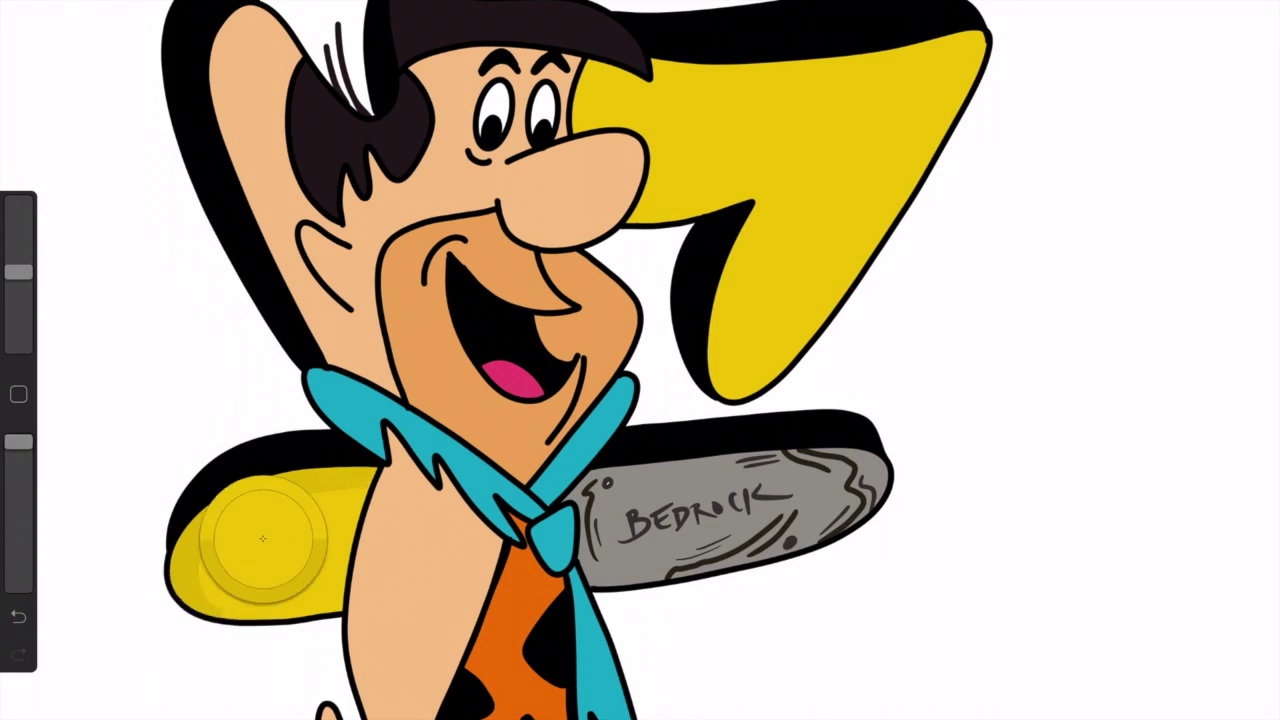
Step: Shade the left side of the neck with a darker skin tone and smaller brush
{"action": "left_click", "coordinate": [1250, 10]}
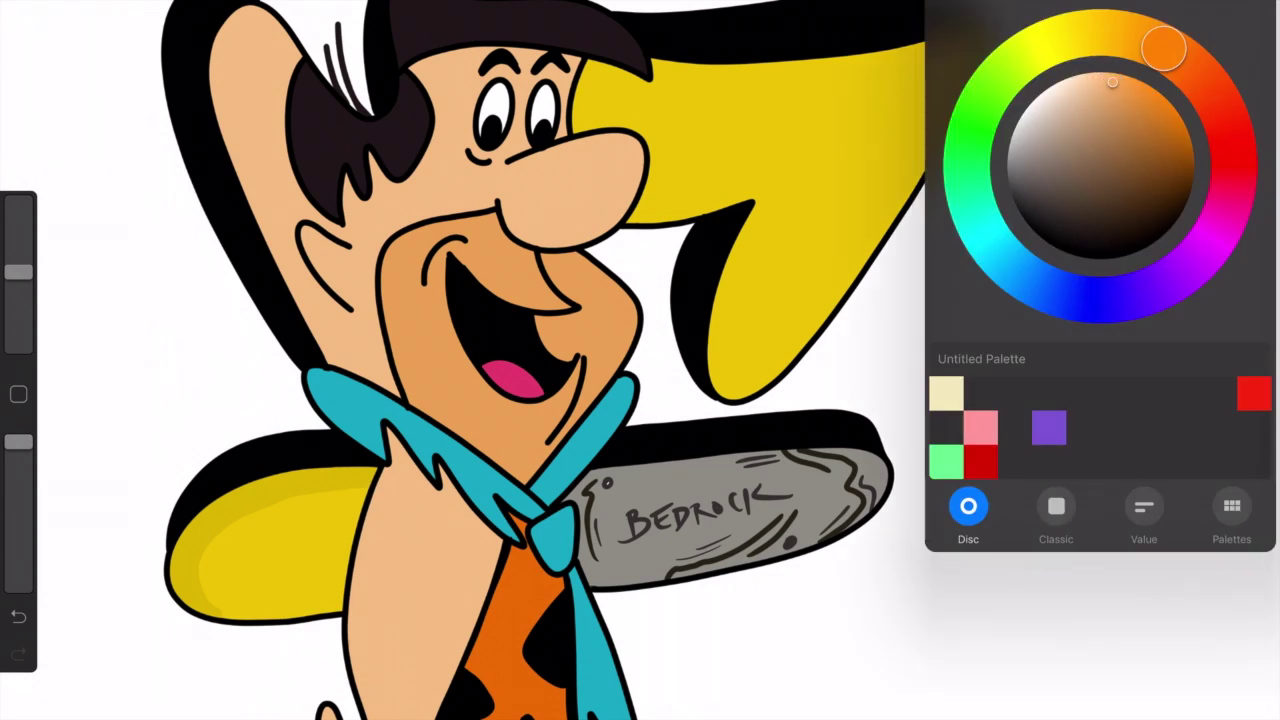
{"action": "left_click", "coordinate": [394, 441]}
{"action": "left_click_drag", "start_coordinate": [398, 430], "coordinate": [428, 488]}
{"action": "left_click", "coordinate": [18, 617]}
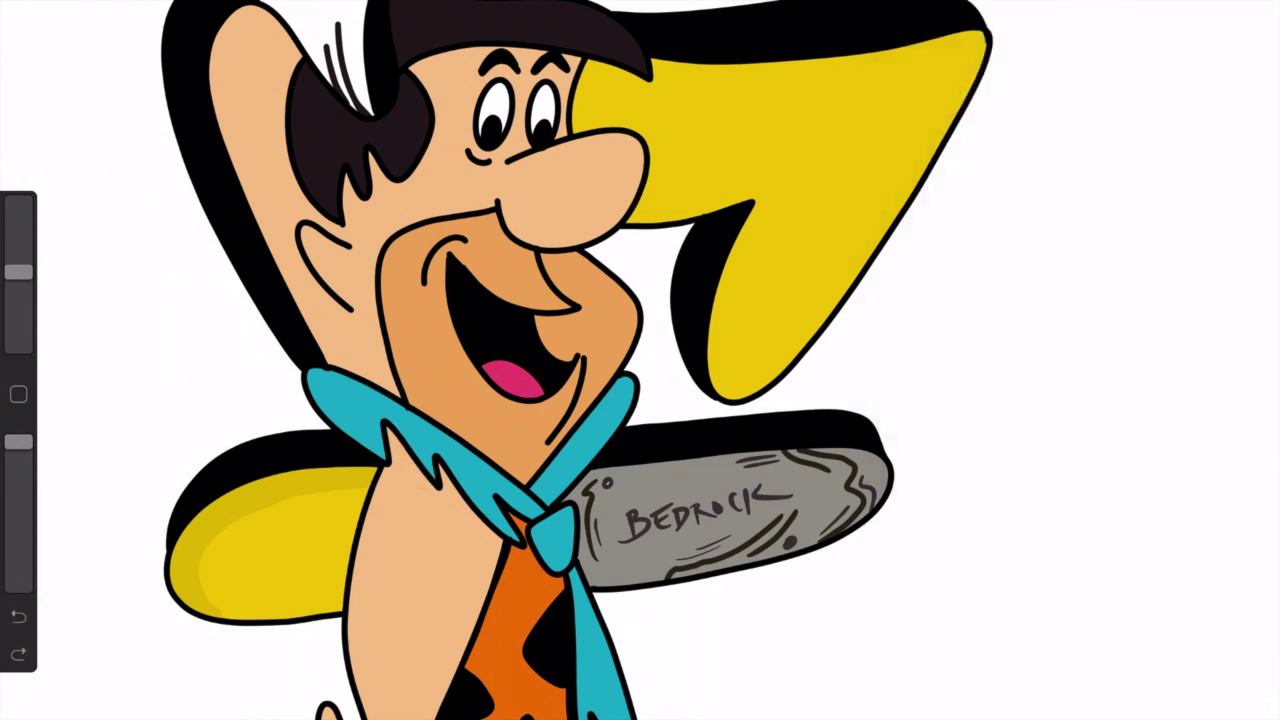
{"action": "left_click_drag", "start_coordinate": [18, 271], "coordinate": [18, 285]}
{"action": "left_click_drag", "start_coordinate": [390, 452], "coordinate": [498, 550]}
{"action": "mouse_move", "coordinate": [406, 468]}
{"action": "left_mouse_down"}
{"action": "mouse_move", "coordinate": [434, 502]}
{"action": "mouse_move", "coordinate": [396, 475]}
{"action": "left_mouse_up"}
{"action": "left_click_drag", "start_coordinate": [400, 468], "coordinate": [388, 482]}
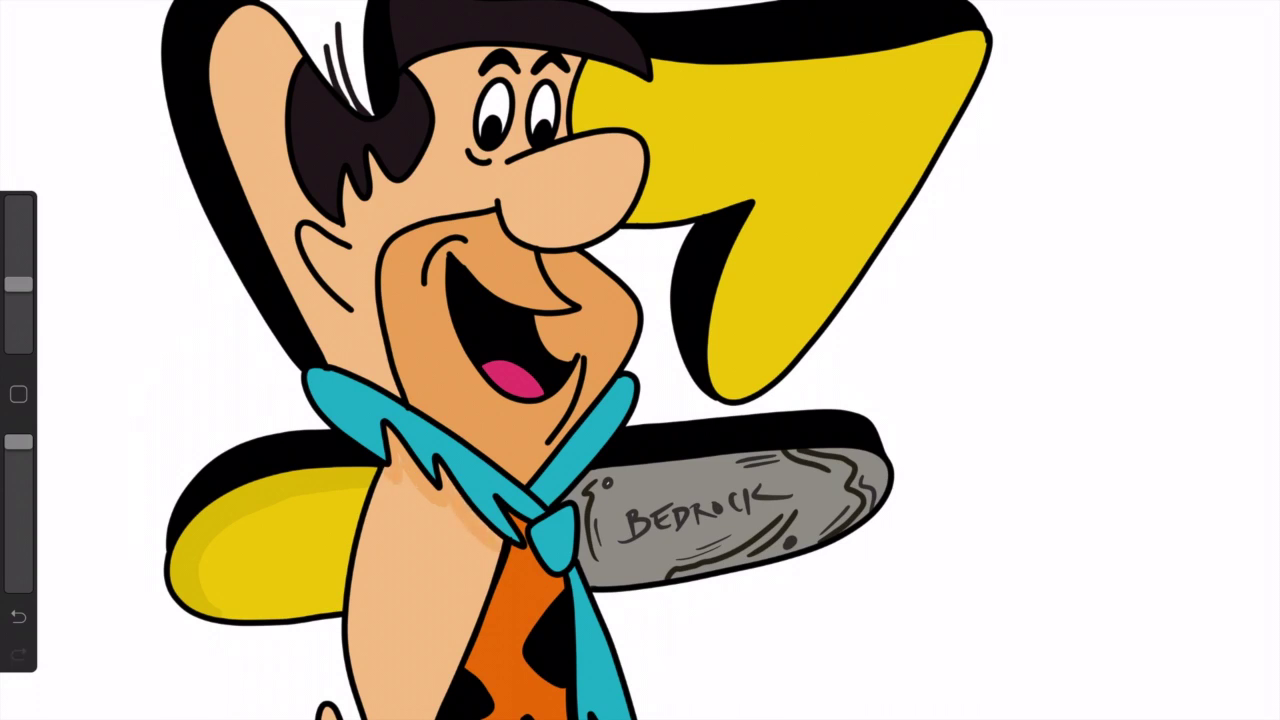
Step: Shade along the top of the nose with the sampled skin colour
{"action": "left_click", "coordinate": [371, 471]}
{"action": "left_click", "coordinate": [394, 466]}
{"action": "left_click_drag", "start_coordinate": [572, 62], "coordinate": [562, 118]}
{"action": "key", "text": "ctrl+z"}
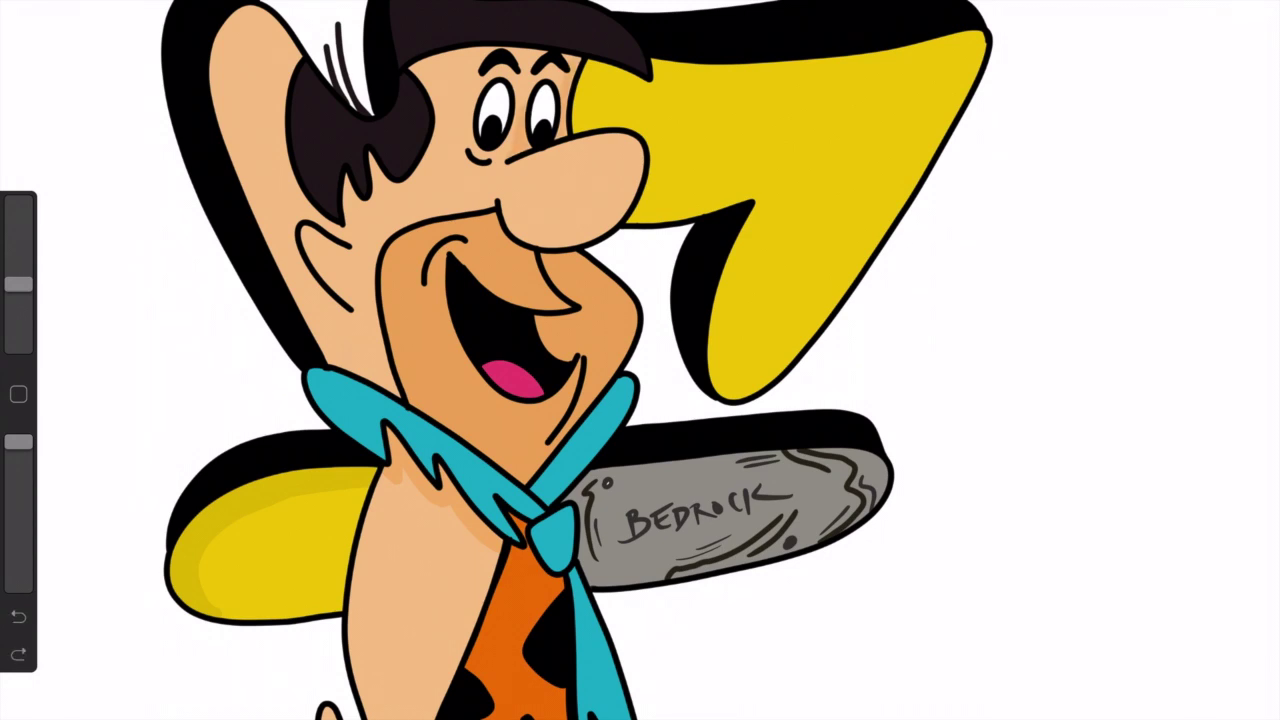
{"action": "mouse_move", "coordinate": [512, 168]}
{"action": "left_mouse_down"}
{"action": "mouse_move", "coordinate": [624, 134]}
{"action": "mouse_move", "coordinate": [640, 160]}
{"action": "mouse_move", "coordinate": [636, 196]}
{"action": "left_mouse_up"}
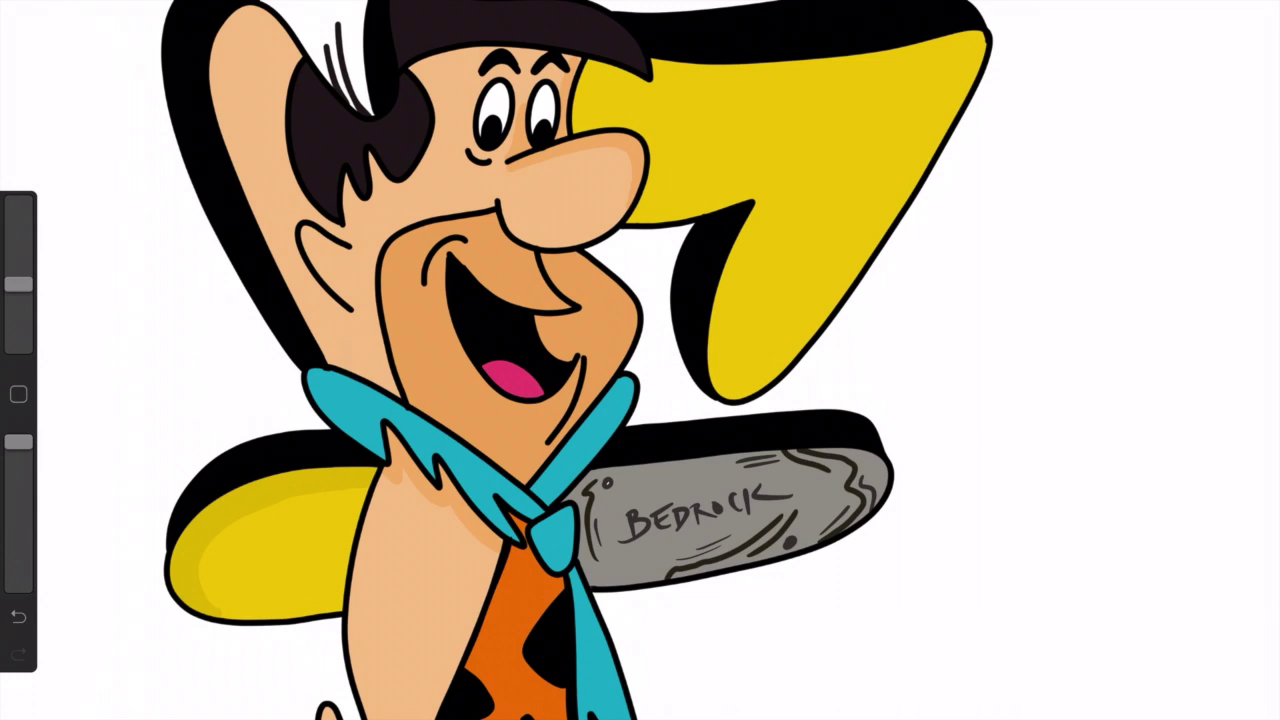
{"action": "left_click", "coordinate": [1221, 108]}
{"action": "left_click", "coordinate": [630, 205]}
Step: Shade the shirt just below the tie knot with a darker orange
{"action": "left_click", "coordinate": [523, 586]}
{"action": "scroll", "coordinate": [640, 400], "scroll_direction": "down", "scroll_amount": 3}
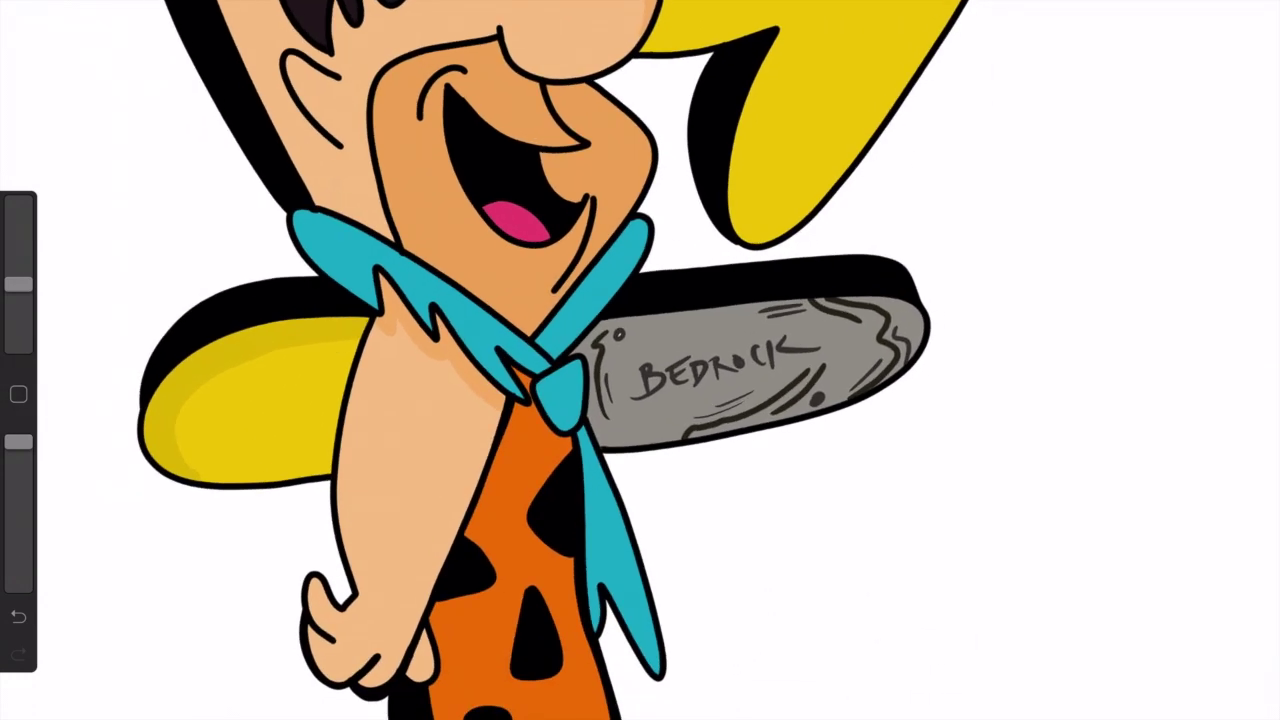
{"action": "left_click", "coordinate": [1250, 10]}
{"action": "left_click", "coordinate": [1186, 134]}
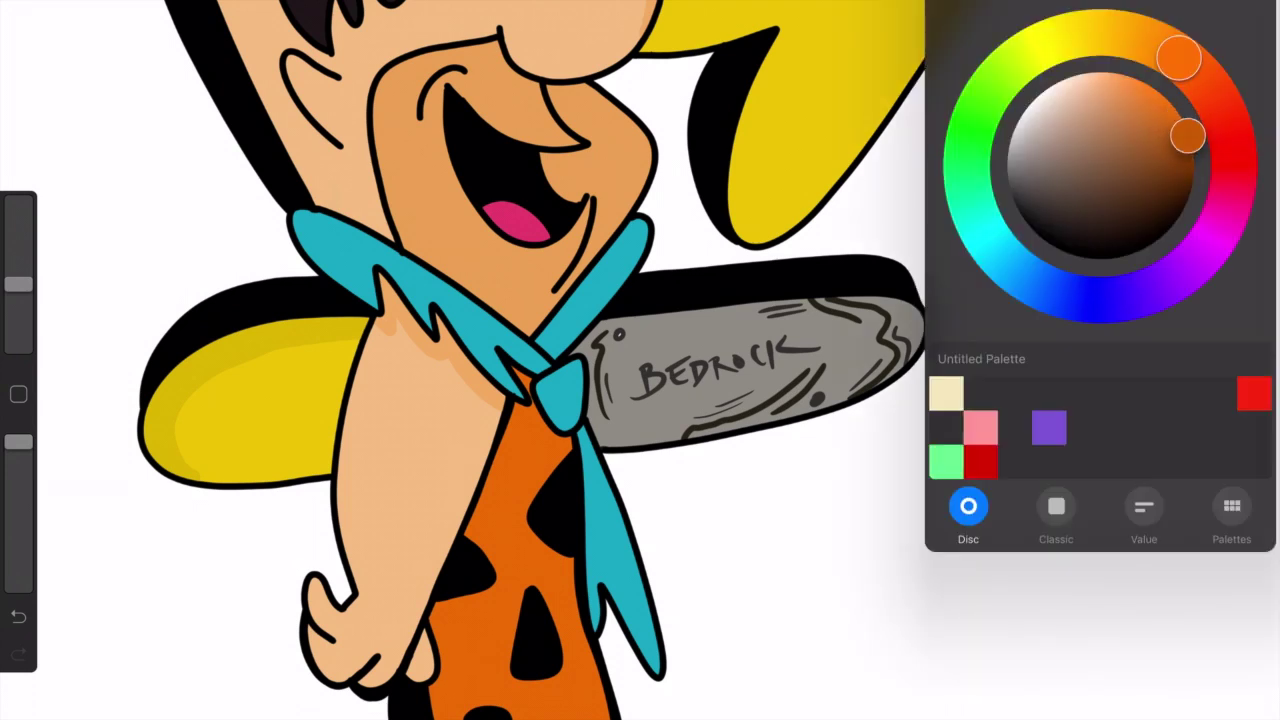
{"action": "left_click", "coordinate": [1250, 10]}
{"action": "mouse_move", "coordinate": [530, 412]}
{"action": "left_mouse_down"}
{"action": "mouse_move", "coordinate": [564, 455]}
{"action": "mouse_move", "coordinate": [535, 512]}
{"action": "left_mouse_up"}
{"action": "left_click_drag", "start_coordinate": [542, 448], "coordinate": [552, 458]}
{"action": "left_click_drag", "start_coordinate": [520, 408], "coordinate": [546, 465]}
Step: Extend the darker orange shading along the tie's left edge and the shirt's left edge
{"action": "left_click_drag", "start_coordinate": [568, 556], "coordinate": [610, 718]}
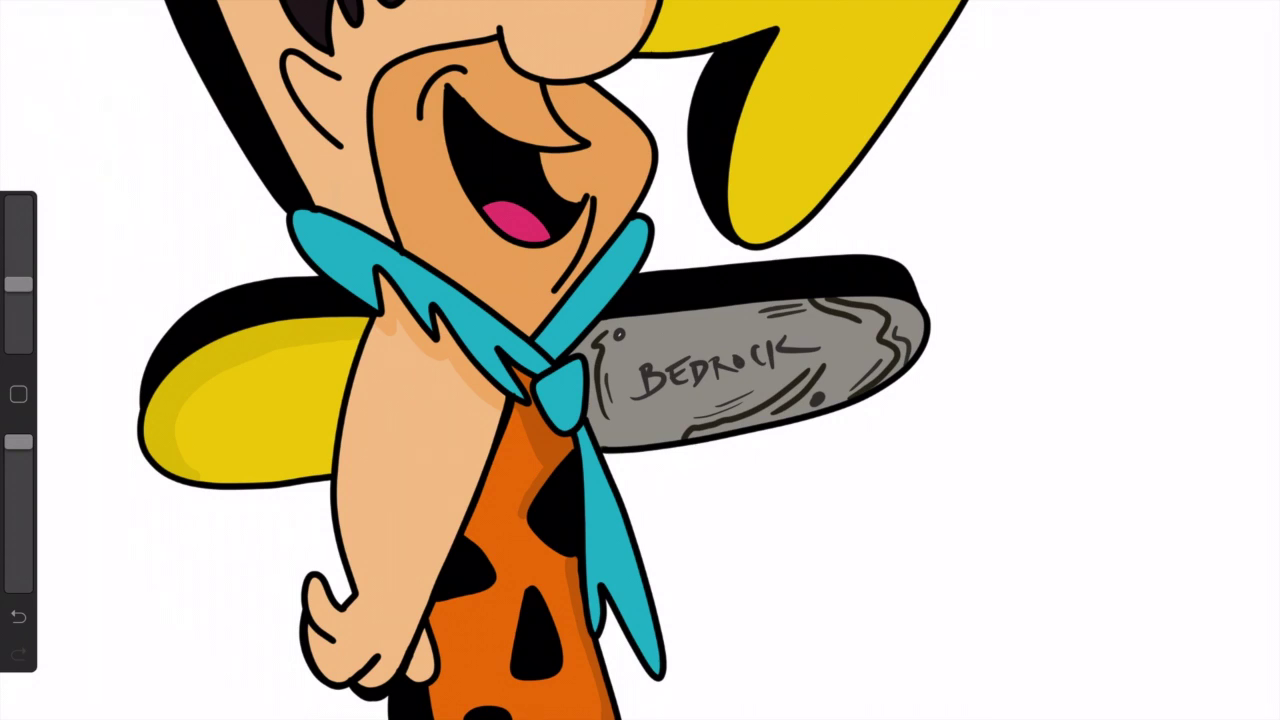
{"action": "mouse_move", "coordinate": [600, 718]}
{"action": "left_mouse_down"}
{"action": "mouse_move", "coordinate": [565, 565]}
{"action": "mouse_move", "coordinate": [590, 718]}
{"action": "left_mouse_up"}
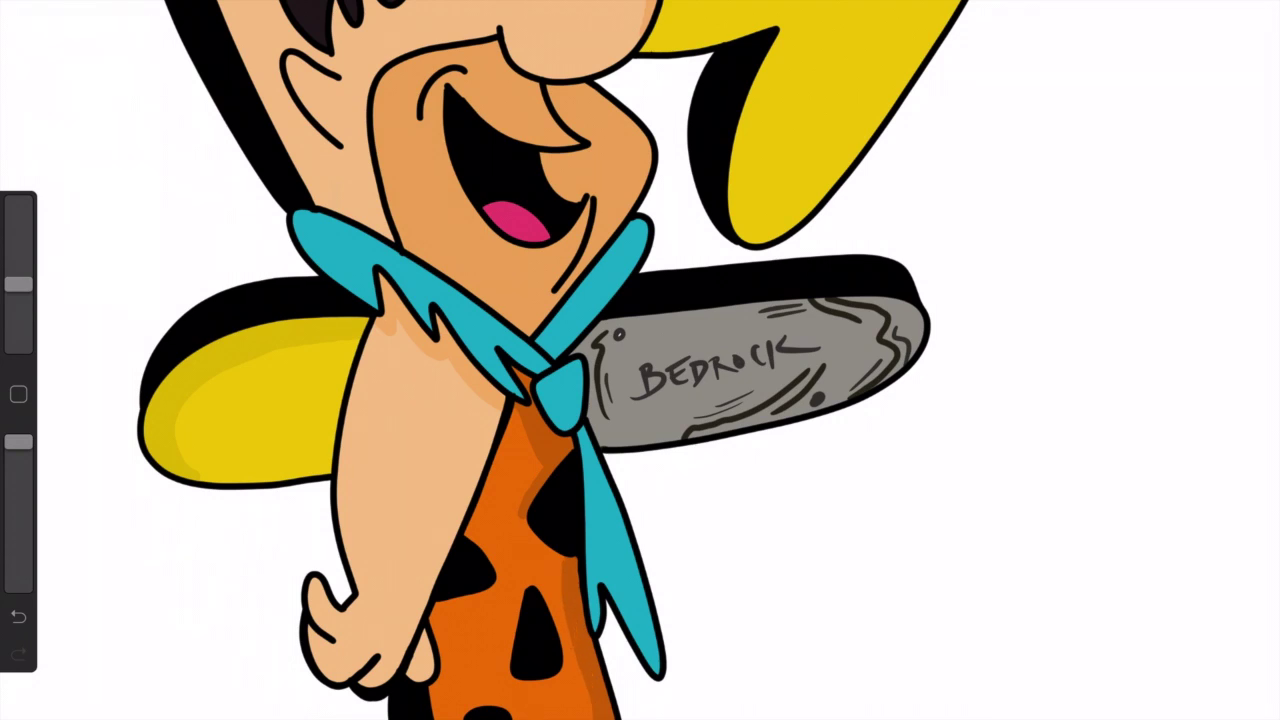
{"action": "mouse_move", "coordinate": [558, 518]}
{"action": "left_mouse_down"}
{"action": "mouse_move", "coordinate": [538, 558]}
{"action": "mouse_move", "coordinate": [558, 572]}
{"action": "left_mouse_up"}
{"action": "mouse_move", "coordinate": [436, 604]}
{"action": "left_mouse_down"}
{"action": "mouse_move", "coordinate": [440, 694]}
{"action": "mouse_move", "coordinate": [445, 600]}
{"action": "mouse_move", "coordinate": [448, 650]}
{"action": "left_mouse_up"}
{"action": "left_click_drag", "start_coordinate": [449, 698], "coordinate": [450, 600]}
Step: Shade the thumb of the hand with a darker skin tone
{"action": "left_click", "coordinate": [455, 601]}
{"action": "left_click", "coordinate": [446, 362]}
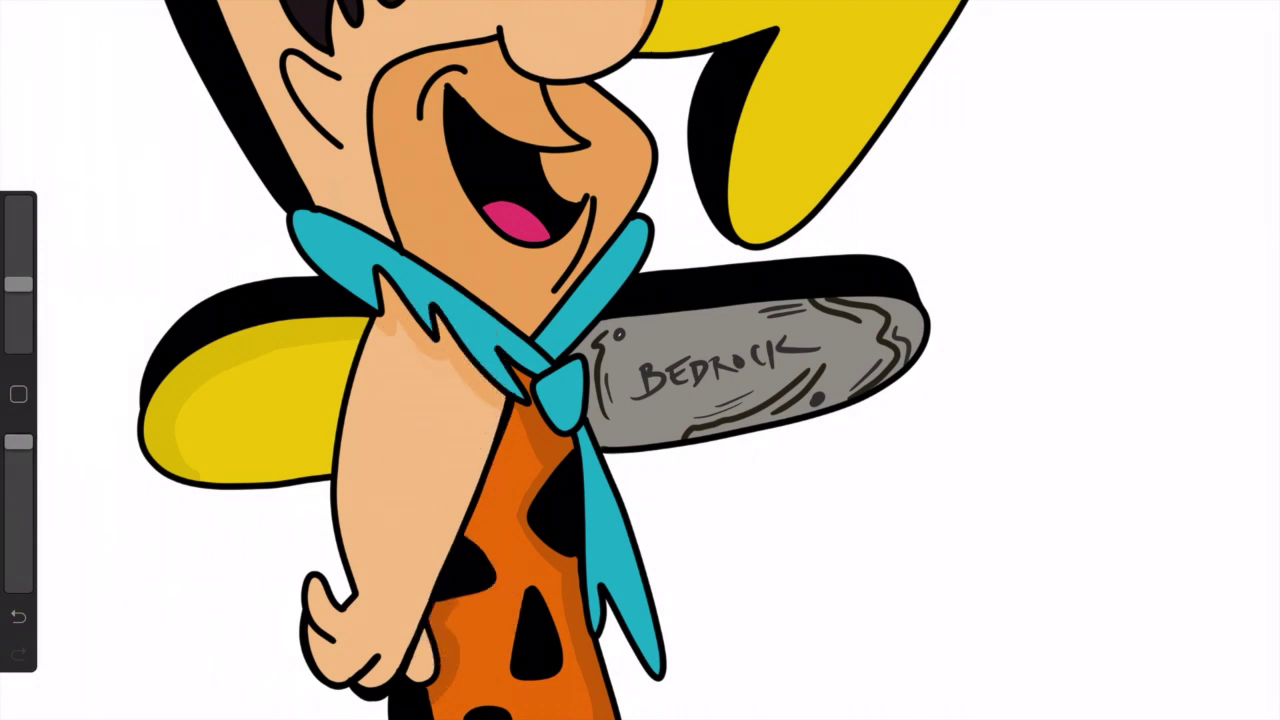
{"action": "left_click_drag", "start_coordinate": [308, 626], "coordinate": [380, 682]}
{"action": "left_click", "coordinate": [346, 543]}
Step: Shade the tie, tie knot and collar with a darker cyan
{"action": "left_click", "coordinate": [573, 304]}
{"action": "left_click", "coordinate": [1255, 20]}
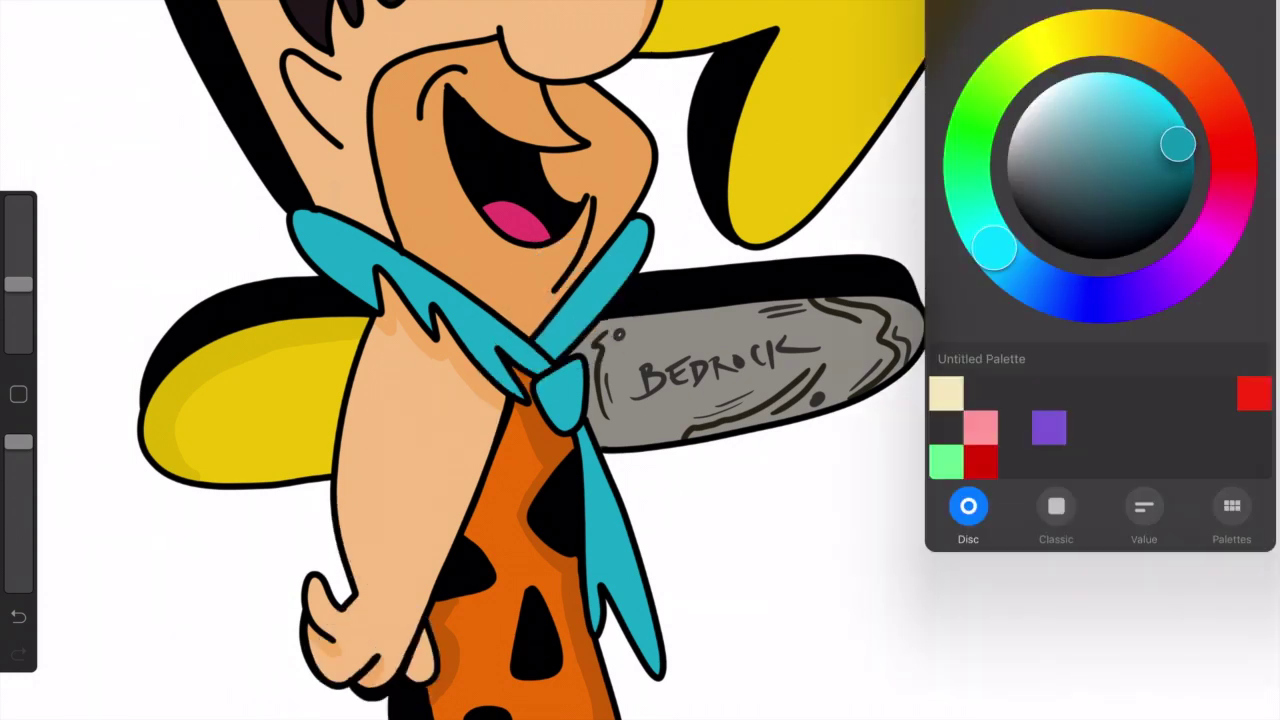
{"action": "left_click", "coordinate": [1255, 20]}
{"action": "left_click_drag", "start_coordinate": [580, 430], "coordinate": [658, 670]}
{"action": "mouse_move", "coordinate": [577, 362]}
{"action": "left_mouse_down"}
{"action": "mouse_move", "coordinate": [570, 426]}
{"action": "mouse_move", "coordinate": [562, 386]}
{"action": "left_mouse_up"}
{"action": "left_click_drag", "start_coordinate": [644, 222], "coordinate": [624, 280]}
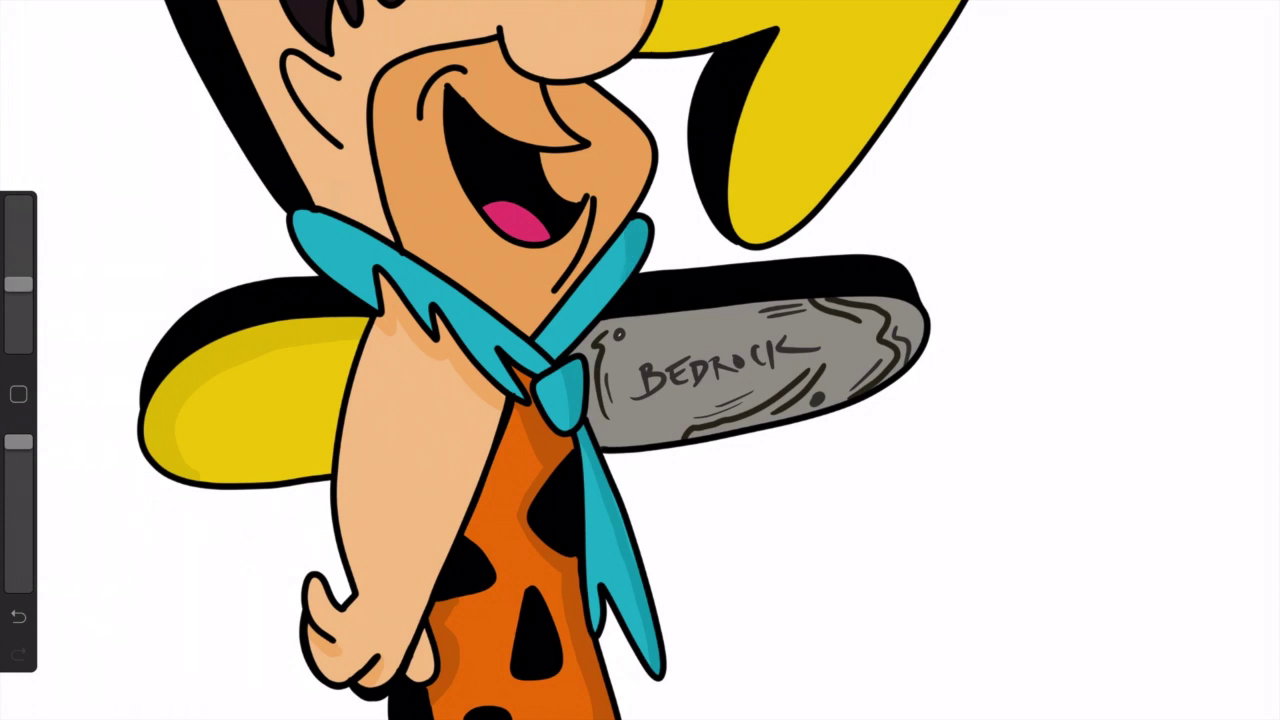
{"action": "mouse_move", "coordinate": [530, 350]}
{"action": "left_mouse_down"}
{"action": "mouse_move", "coordinate": [300, 212]}
{"action": "mouse_move", "coordinate": [546, 368]}
{"action": "mouse_move", "coordinate": [265, 495]}
{"action": "left_mouse_up"}
Step: Shade the upper yellow shape beside the face, nose and along the hair's edge
{"action": "scroll", "coordinate": [640, 360], "scroll_direction": "down", "scroll_amount": 5}
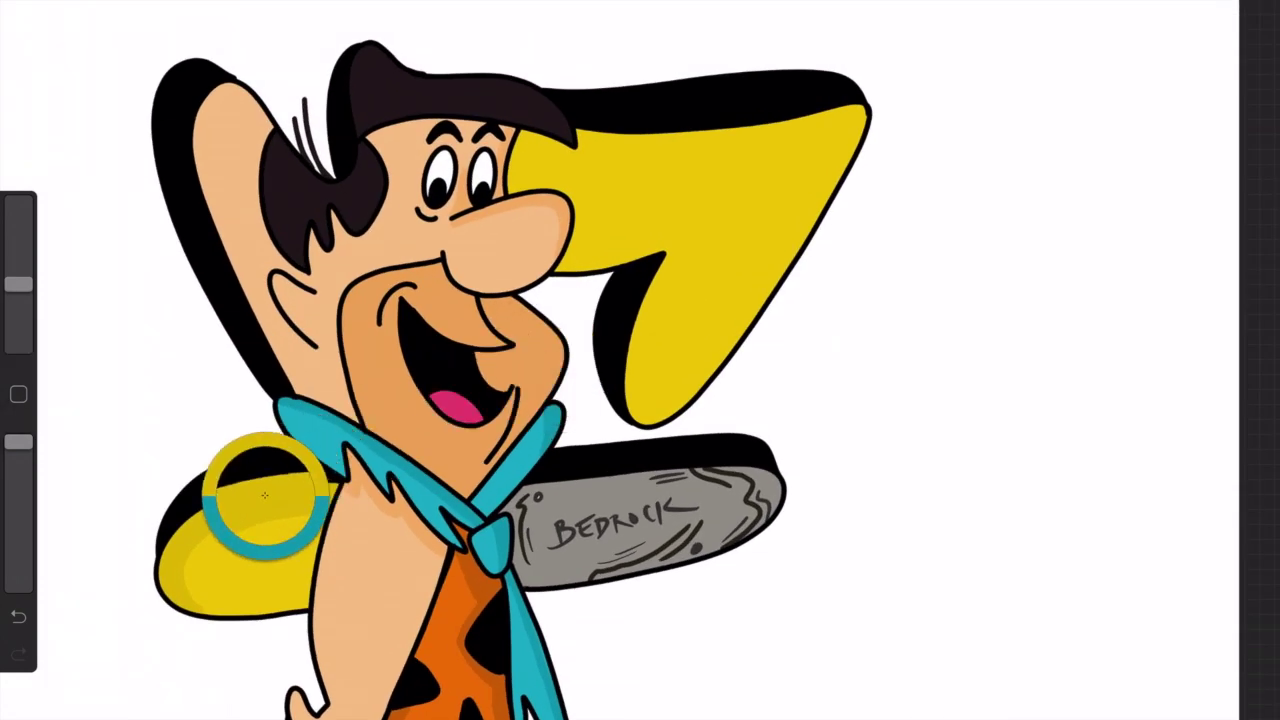
{"action": "scroll", "coordinate": [610, 205], "scroll_direction": "up", "scroll_amount": 5}
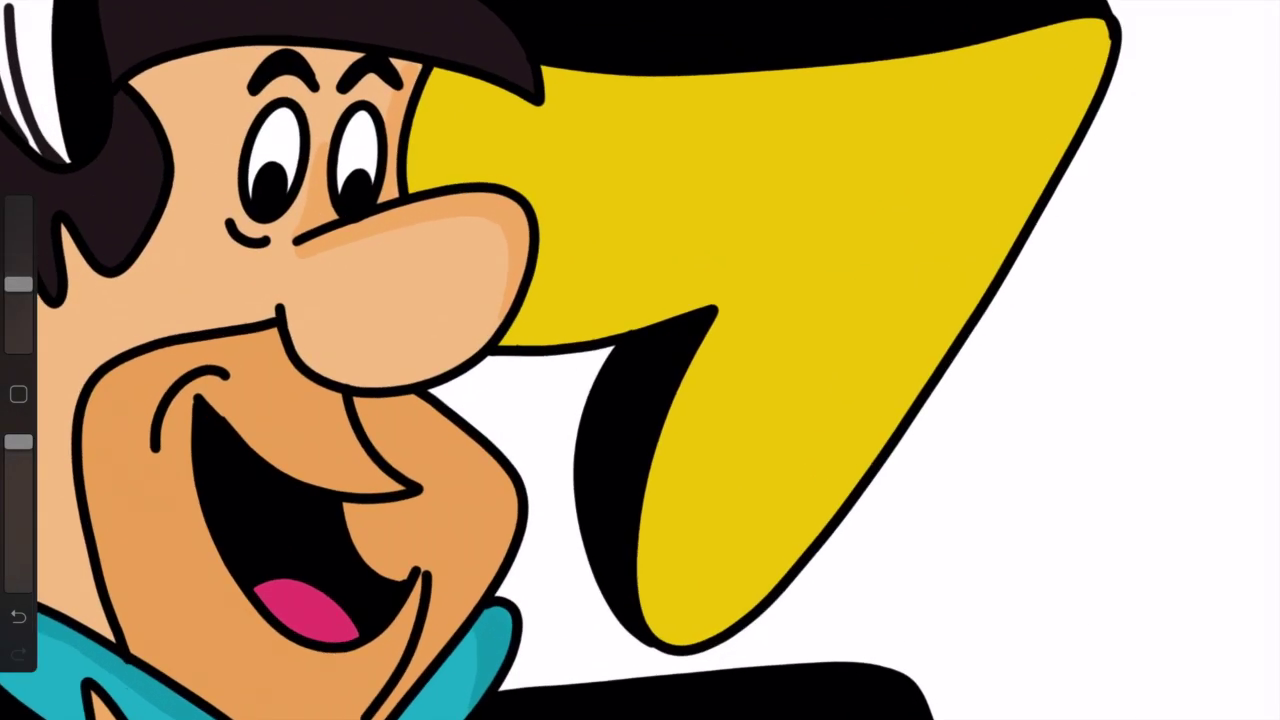
{"action": "mouse_move", "coordinate": [442, 68]}
{"action": "left_mouse_down"}
{"action": "mouse_move", "coordinate": [420, 190]}
{"action": "mouse_move", "coordinate": [514, 180]}
{"action": "mouse_move", "coordinate": [522, 328]}
{"action": "left_mouse_up"}
{"action": "left_click_drag", "start_coordinate": [434, 171], "coordinate": [472, 170]}
{"action": "left_click_drag", "start_coordinate": [452, 74], "coordinate": [548, 132]}
{"action": "mouse_move", "coordinate": [488, 86]}
{"action": "left_mouse_down"}
{"action": "mouse_move", "coordinate": [534, 106]}
{"action": "mouse_move", "coordinate": [550, 130]}
{"action": "left_mouse_up"}
{"action": "left_click_drag", "start_coordinate": [556, 74], "coordinate": [556, 128]}
Step: Paint and blend a shading band along the yellow shape's top edge and near the nose tip
{"action": "mouse_move", "coordinate": [568, 84]}
{"action": "left_mouse_down"}
{"action": "mouse_move", "coordinate": [854, 76]}
{"action": "mouse_move", "coordinate": [1108, 30]}
{"action": "left_mouse_up"}
{"action": "left_click_drag", "start_coordinate": [776, 78], "coordinate": [562, 74]}
{"action": "mouse_move", "coordinate": [732, 70]}
{"action": "left_mouse_down"}
{"action": "mouse_move", "coordinate": [1090, 42]}
{"action": "mouse_move", "coordinate": [562, 92]}
{"action": "left_mouse_up"}
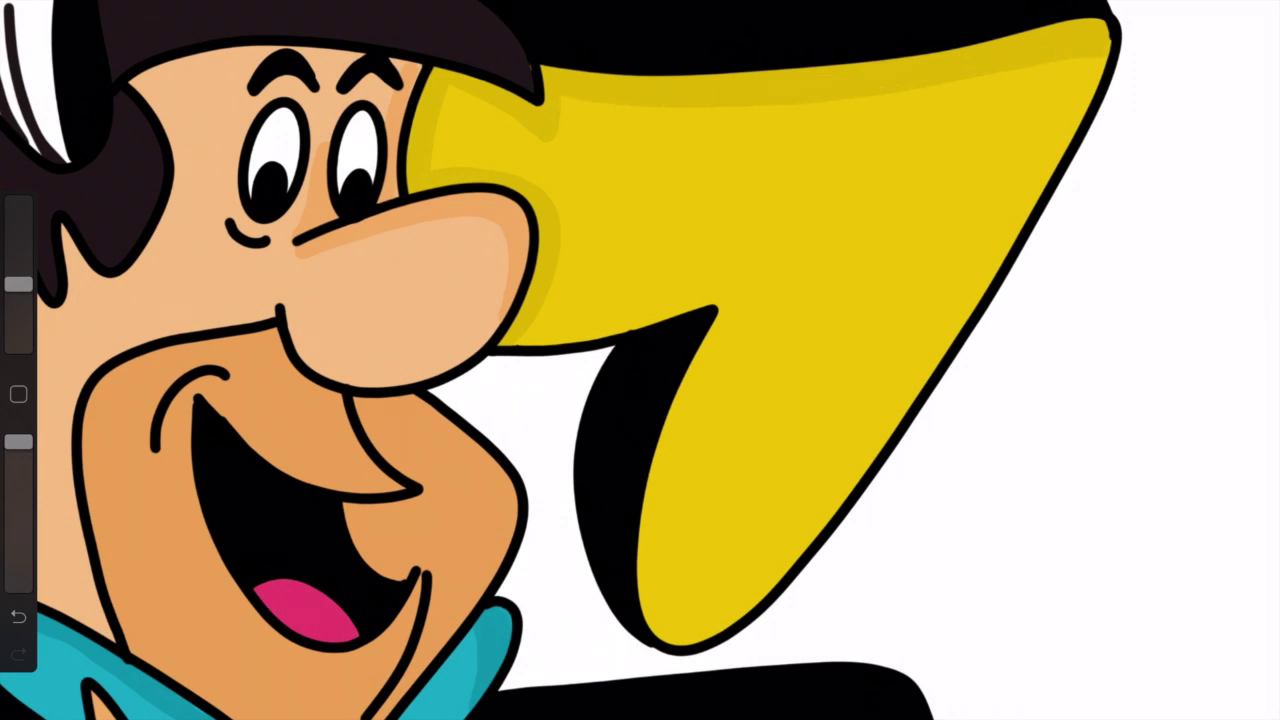
{"action": "left_click_drag", "start_coordinate": [548, 145], "coordinate": [478, 102]}
{"action": "left_click", "coordinate": [1040, 32]}
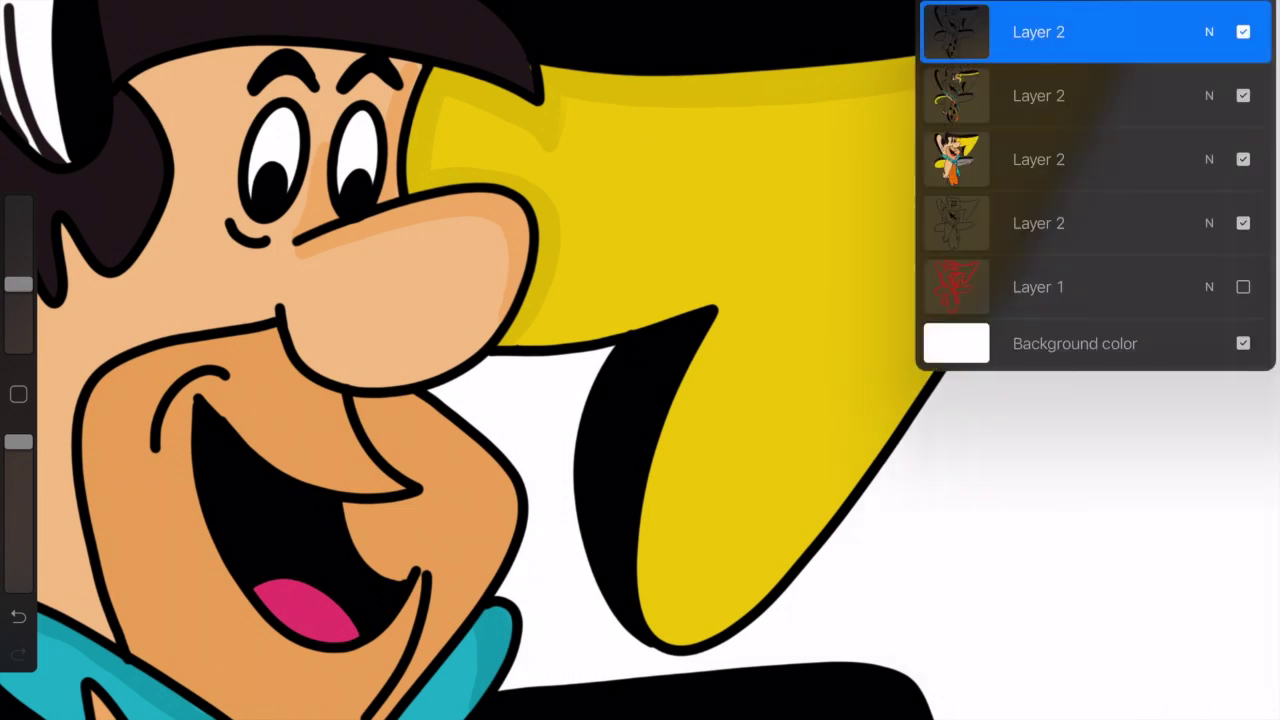
Step: Switch to Inking > Technical Pen and test stroke sizes on the yellow arm
{"action": "key", "text": "b"}
{"action": "left_click", "coordinate": [862, 56]}
{"action": "left_click", "coordinate": [1070, 100]}
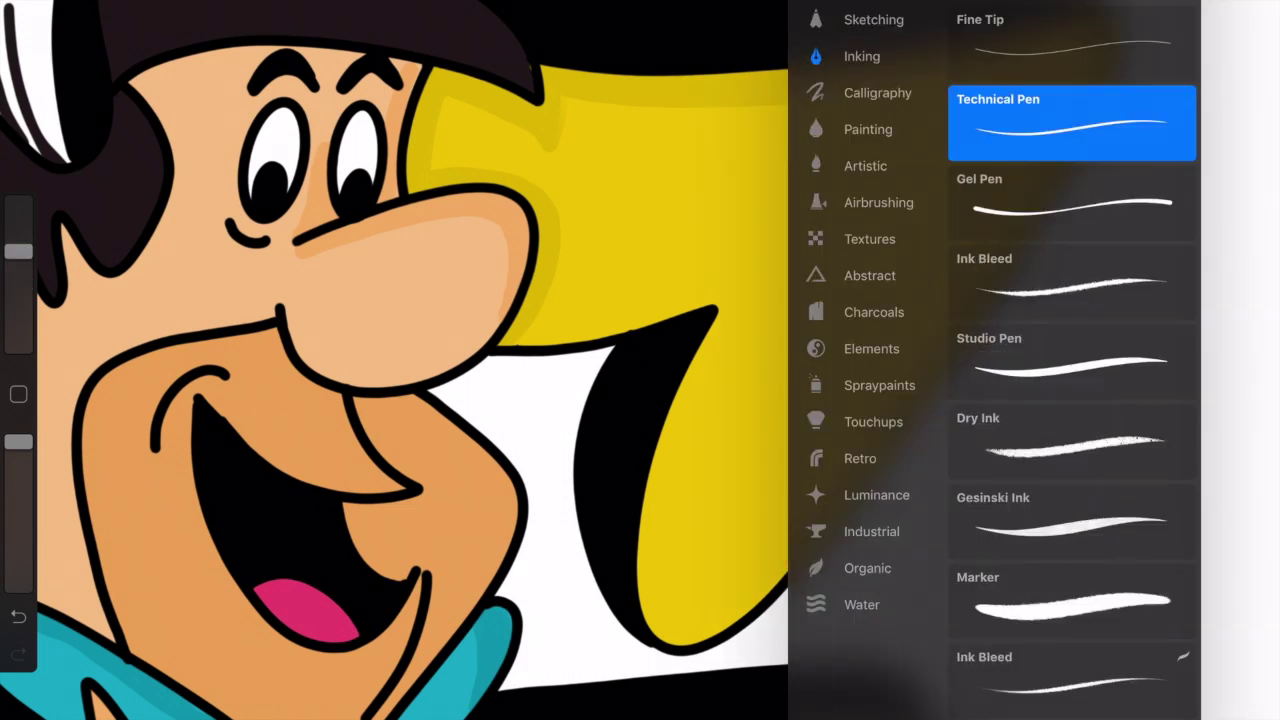
{"action": "left_click", "coordinate": [400, 400]}
{"action": "scroll", "coordinate": [600, 360], "scroll_direction": "up", "scroll_amount": 5}
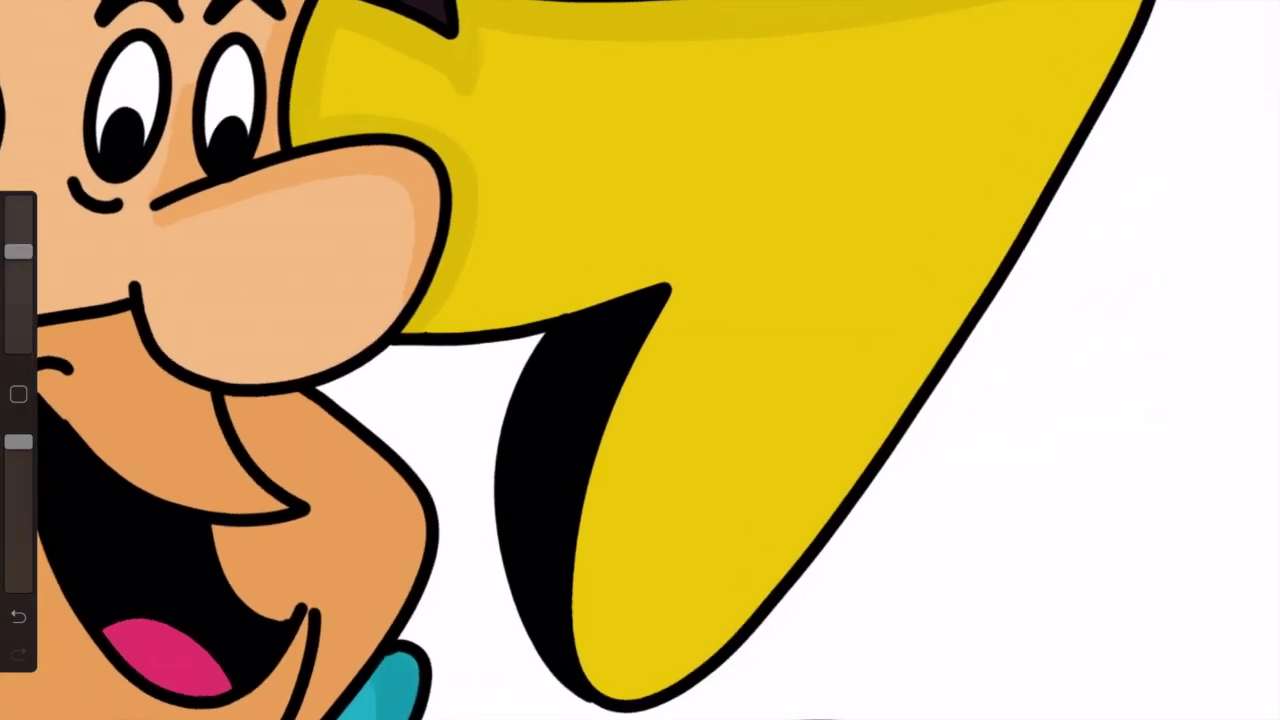
{"action": "left_click_drag", "start_coordinate": [748, 172], "coordinate": [718, 276]}
{"action": "left_click", "coordinate": [18, 616]}
{"action": "left_click_drag", "start_coordinate": [18, 250], "coordinate": [18, 306]}
{"action": "left_click_drag", "start_coordinate": [702, 240], "coordinate": [750, 196]}
{"action": "left_click", "coordinate": [18, 616]}
{"action": "left_click_drag", "start_coordinate": [18, 306], "coordinate": [18, 270]}
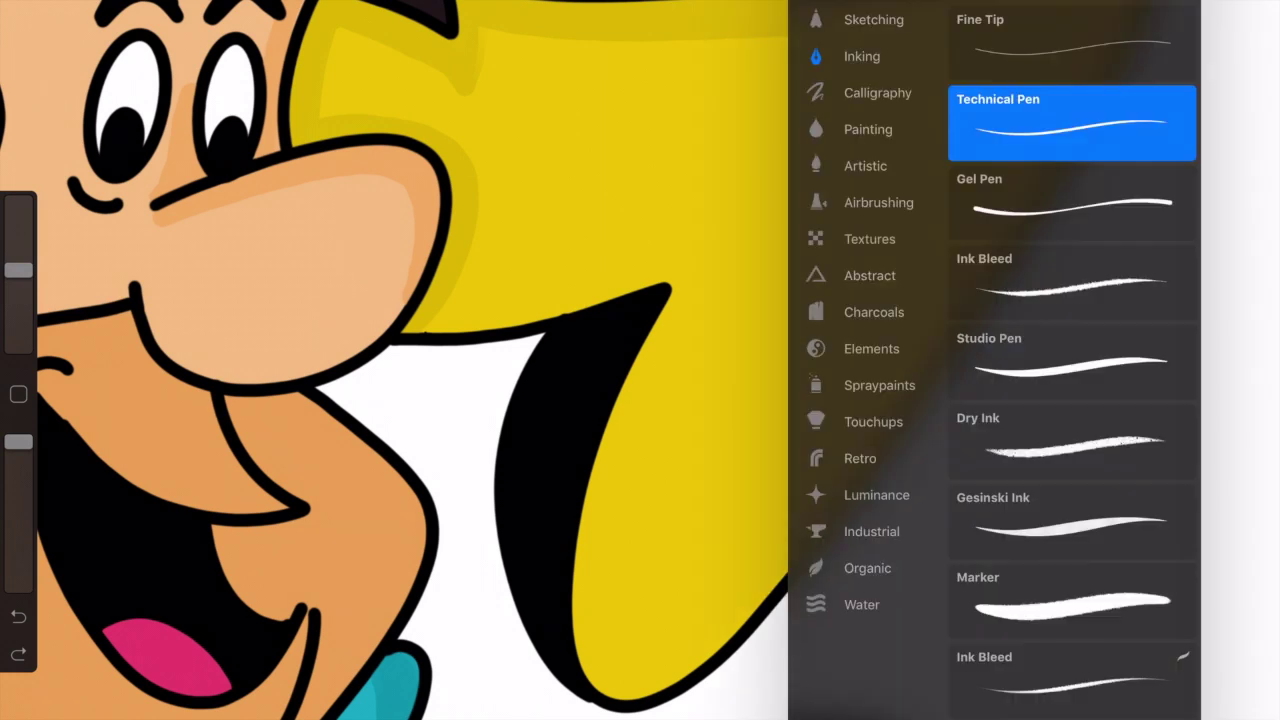
Step: Set the pen's StreamLine to None and fine-tune its size
{"action": "left_click", "coordinate": [994, 114]}
{"action": "left_click_drag", "start_coordinate": [1105, 240], "coordinate": [893, 240]}
{"action": "left_click", "coordinate": [18, 270]}
{"action": "left_click_drag", "start_coordinate": [18, 270], "coordinate": [18, 264]}
{"action": "left_click_drag", "start_coordinate": [638, 258], "coordinate": [692, 138]}
{"action": "left_click", "coordinate": [18, 616]}
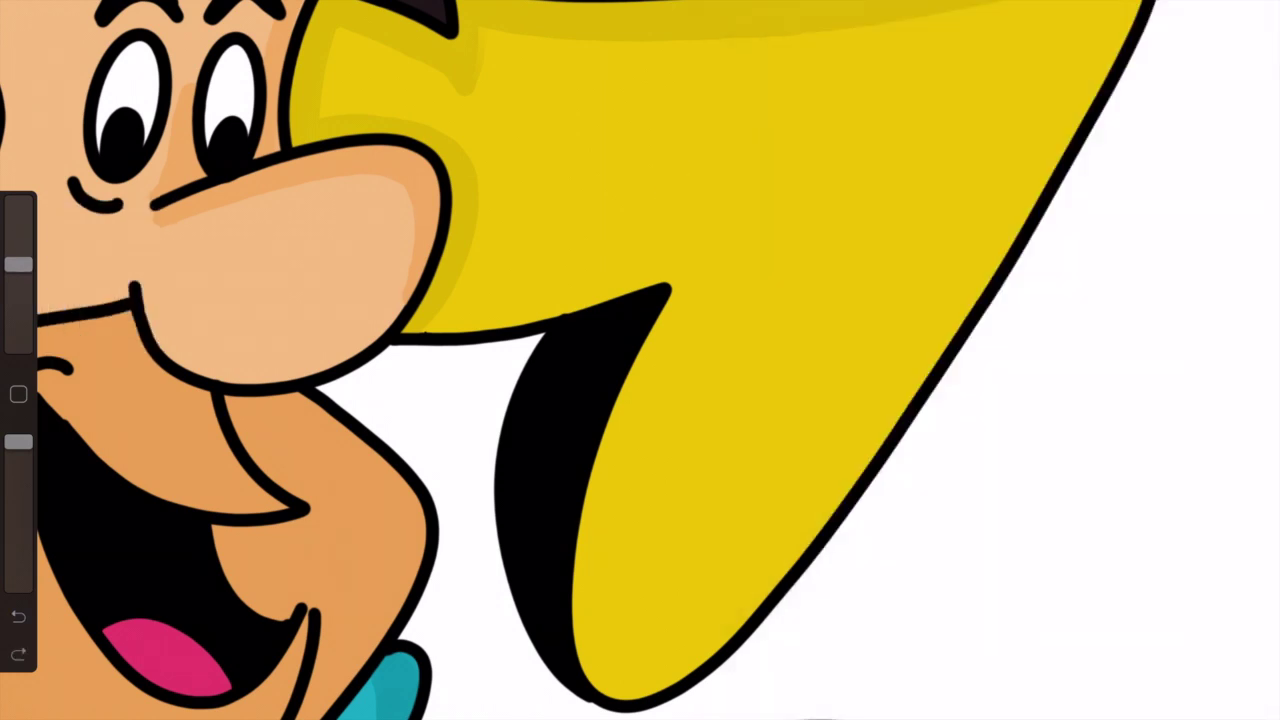
{"action": "left_click_drag", "start_coordinate": [18, 264], "coordinate": [18, 288]}
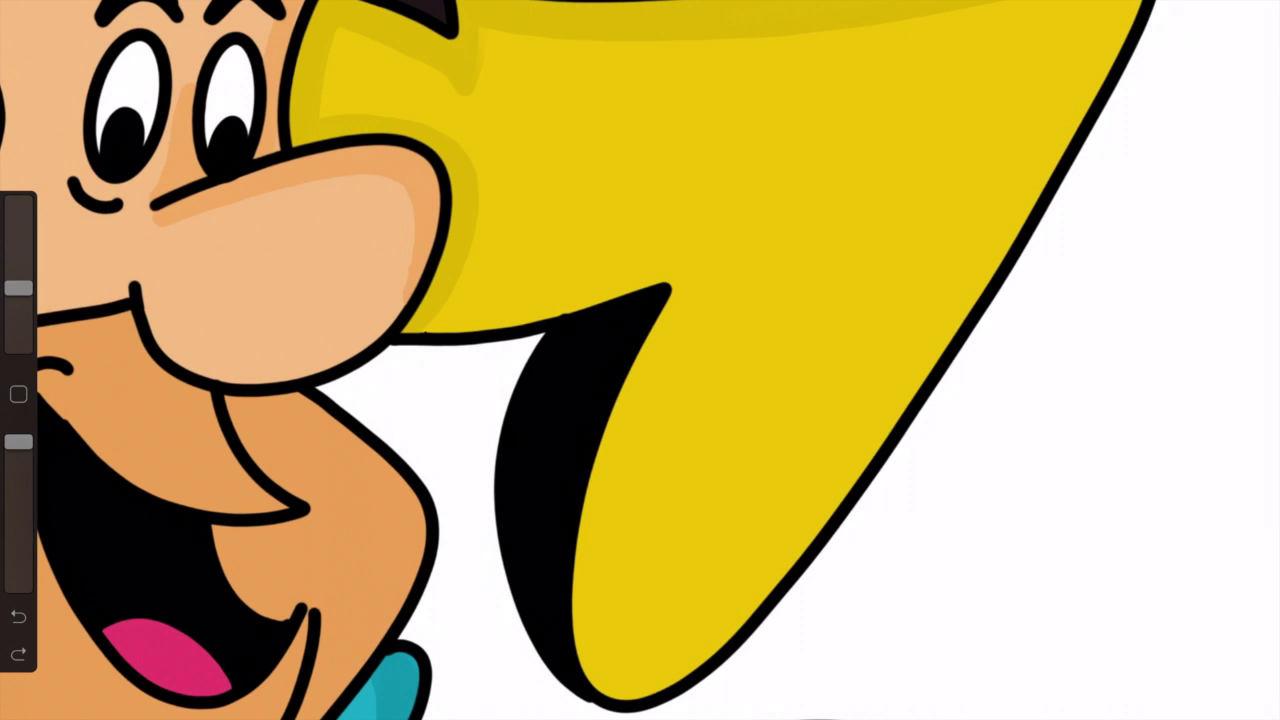
Step: Ink a handwritten signature on the upper yellow arm with flourishes and a small halo
{"action": "mouse_move", "coordinate": [755, 255]}
{"action": "left_mouse_down"}
{"action": "mouse_move", "coordinate": [790, 232]}
{"action": "mouse_move", "coordinate": [870, 110]}
{"action": "left_mouse_up"}
{"action": "left_click_drag", "start_coordinate": [884, 182], "coordinate": [884, 228]}
{"action": "mouse_move", "coordinate": [896, 176]}
{"action": "left_mouse_down"}
{"action": "mouse_move", "coordinate": [896, 204]}
{"action": "mouse_move", "coordinate": [925, 160]}
{"action": "left_mouse_up"}
{"action": "left_click_drag", "start_coordinate": [922, 175], "coordinate": [978, 40]}
{"action": "left_click_drag", "start_coordinate": [968, 130], "coordinate": [938, 172]}
{"action": "left_click_drag", "start_coordinate": [670, 108], "coordinate": [746, 188]}
{"action": "left_click_drag", "start_coordinate": [646, 126], "coordinate": [738, 200]}
{"action": "mouse_move", "coordinate": [845, 97]}
{"action": "left_mouse_down"}
{"action": "mouse_move", "coordinate": [812, 112]}
{"action": "mouse_move", "coordinate": [786, 104]}
{"action": "left_mouse_up"}
{"action": "left_click_drag", "start_coordinate": [790, 88], "coordinate": [800, 100]}
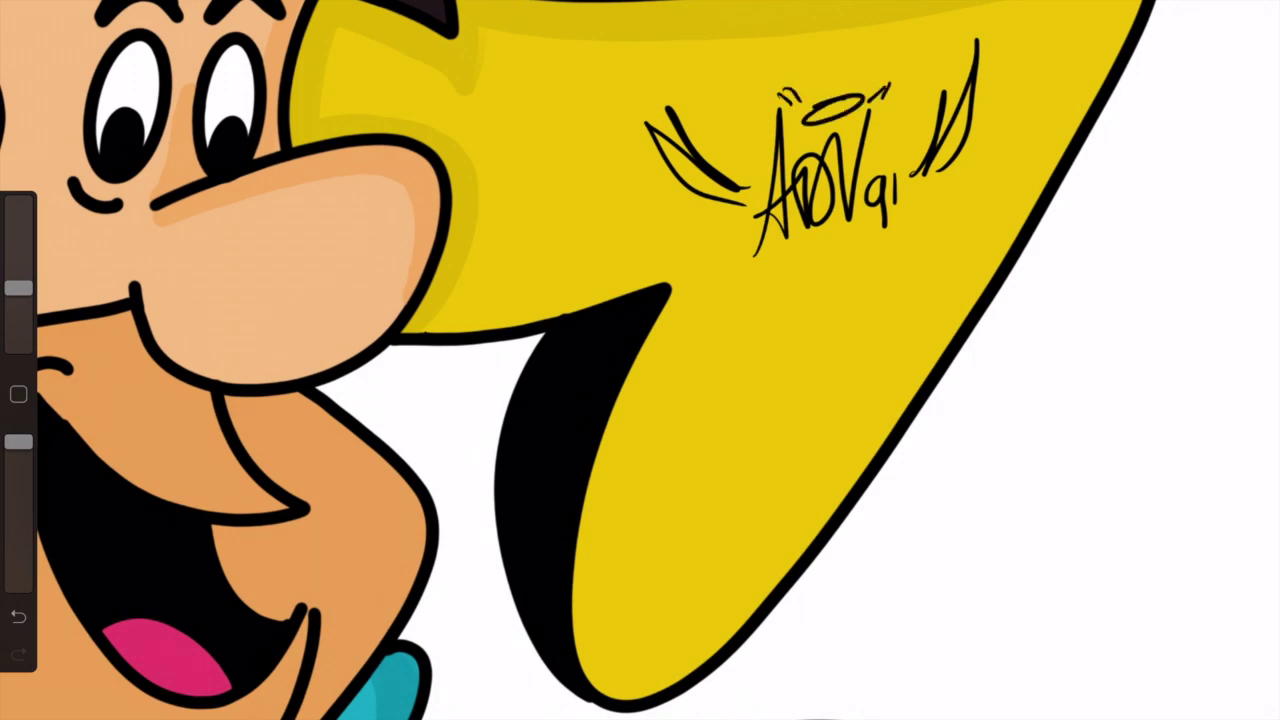